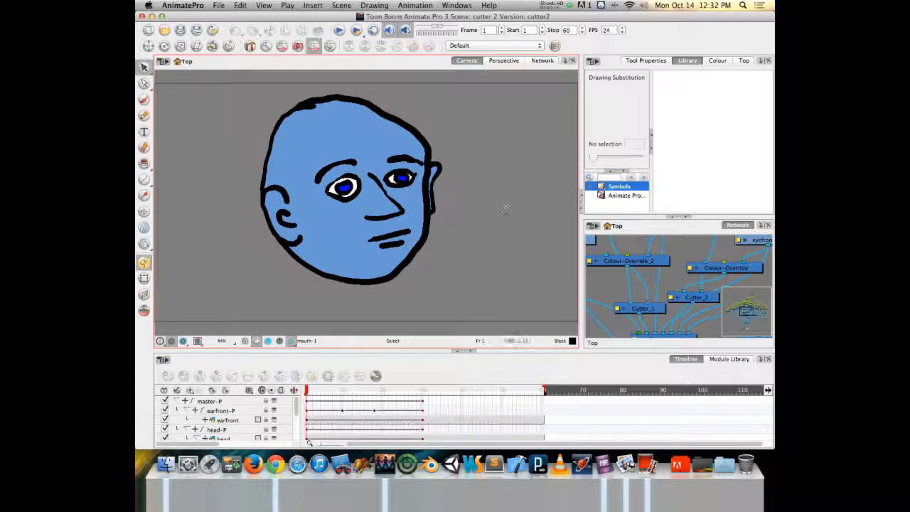
Switch to Preview and review the mouth charts and phoneme list in AnimateProLipSyncing.pdf, then return to the head scene in AnimatePro.
click(407, 227)
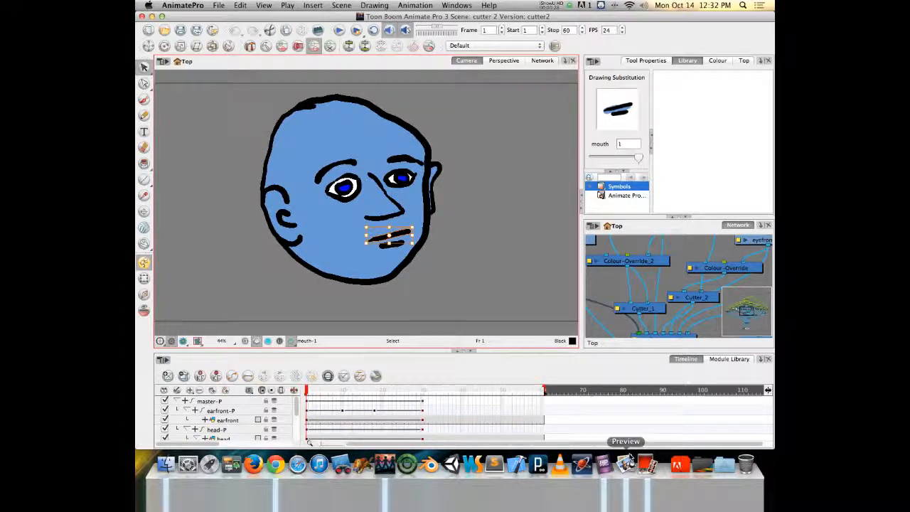
click(625, 464)
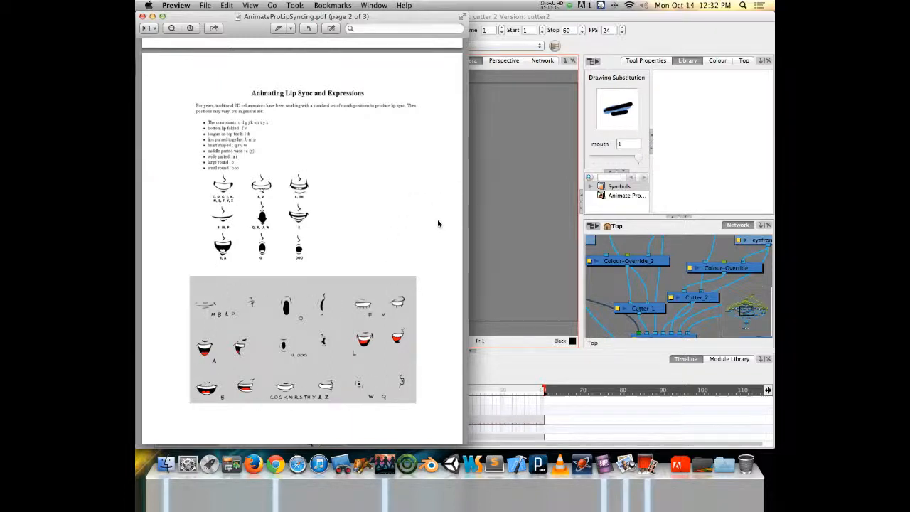
scroll(349, 203, down, 5)
scroll(299, 183, up, 2)
scroll(299, 183, up, 10)
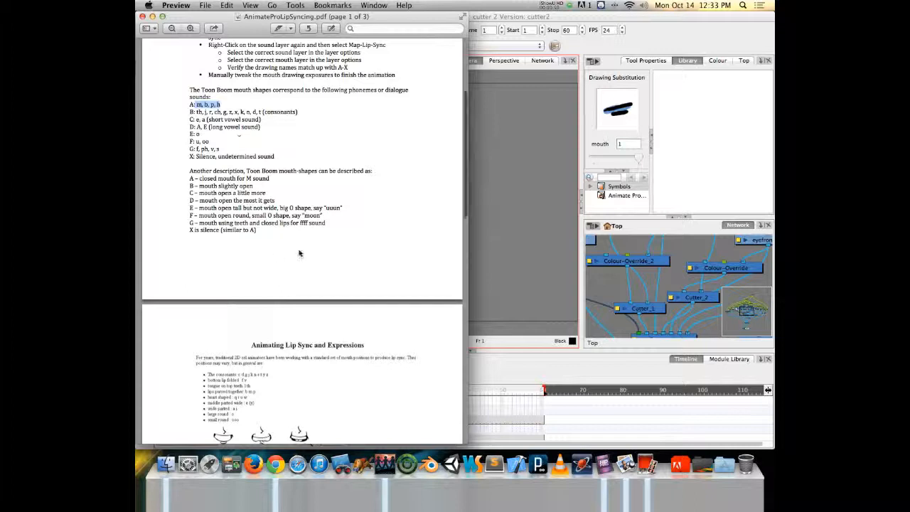
click(490, 180)
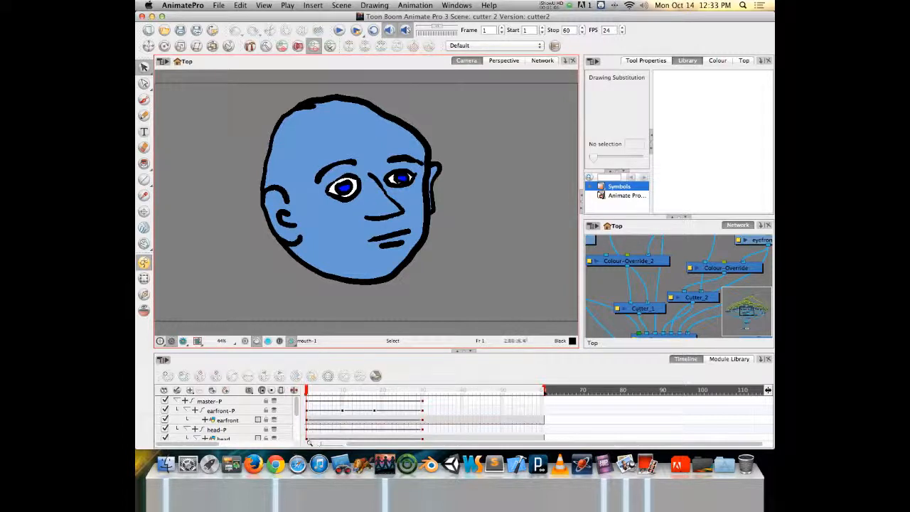
Add a Drawing view beside the Camera view and turn on the Light Table so the rest of the head shows faintly.
click(565, 62)
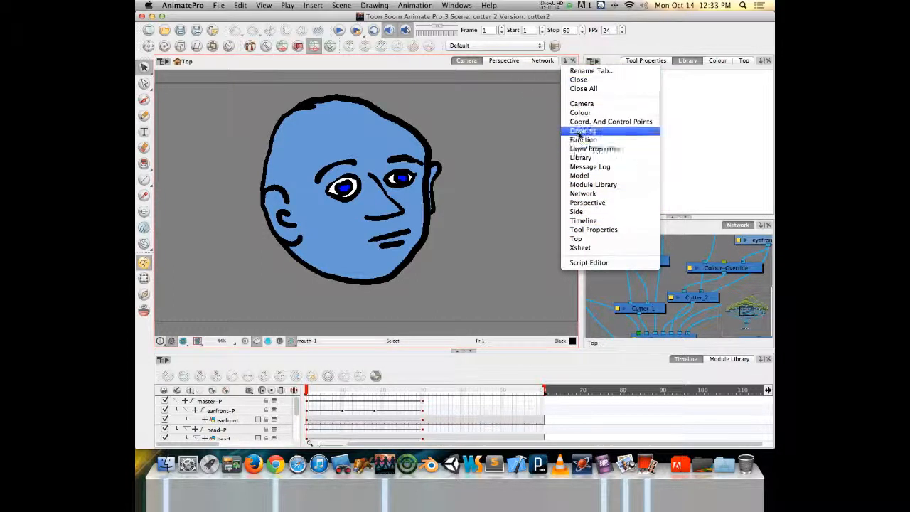
click(580, 157)
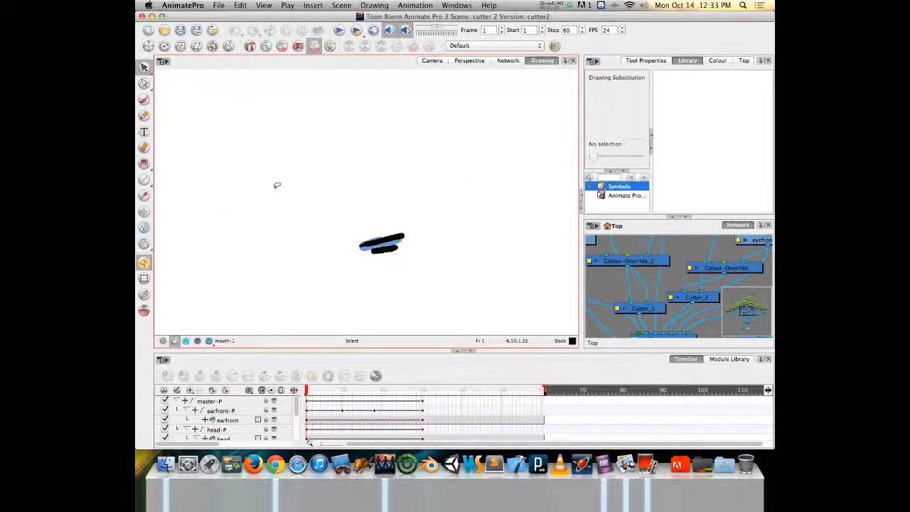
click(265, 6)
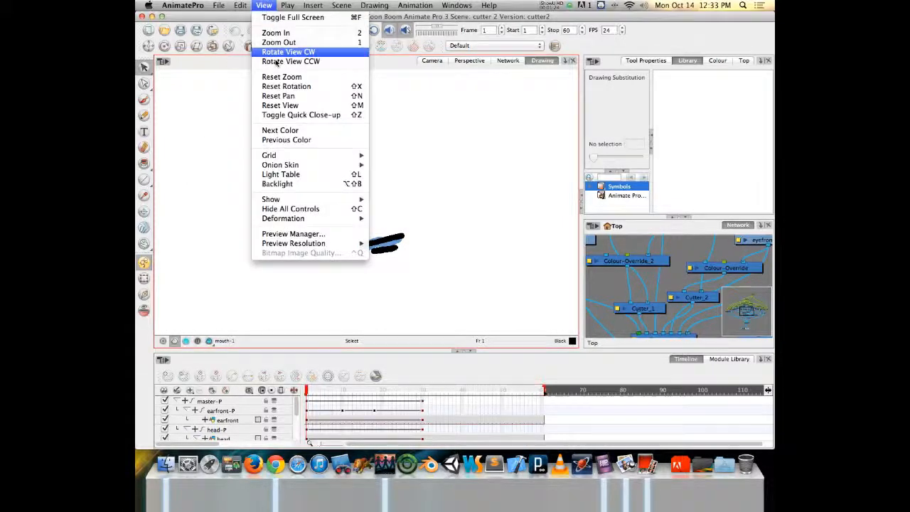
click(285, 174)
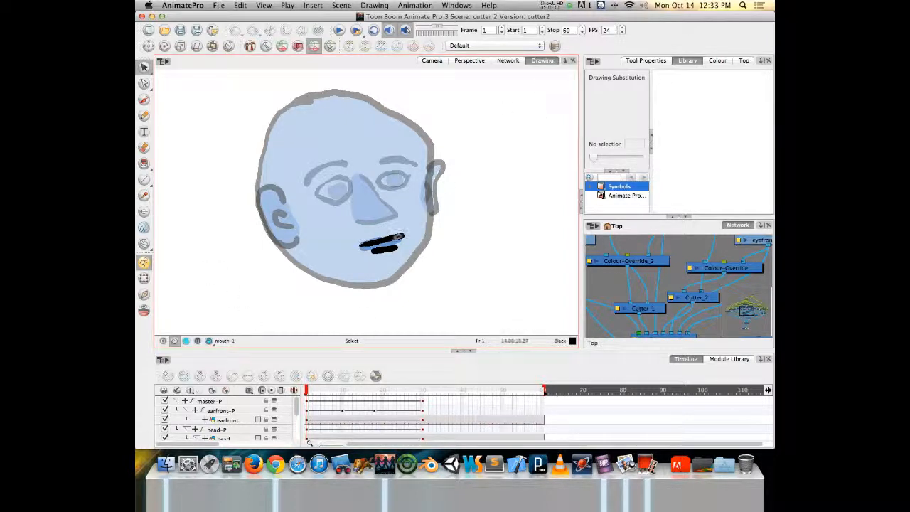
Select the mouth drawing layer under mouth-P in the timeline.
drag(295, 408, 257, 434)
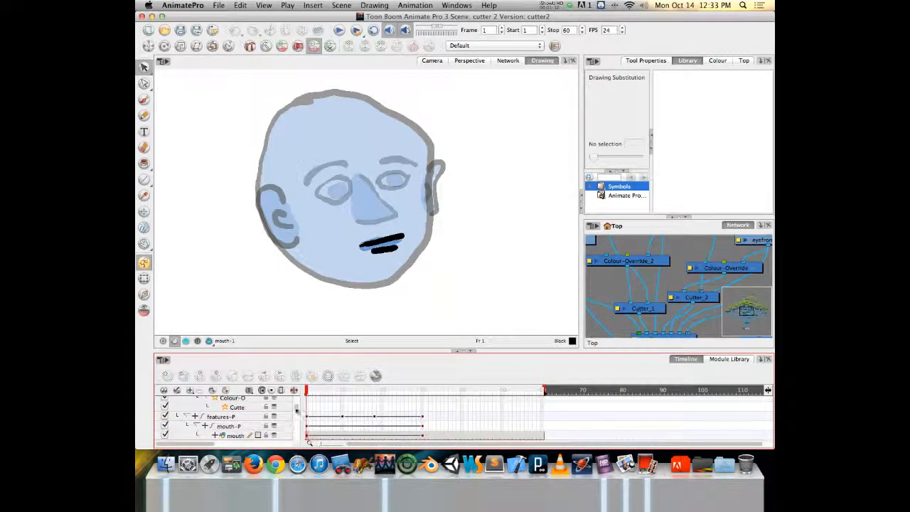
drag(296, 417, 280, 408)
click(227, 412)
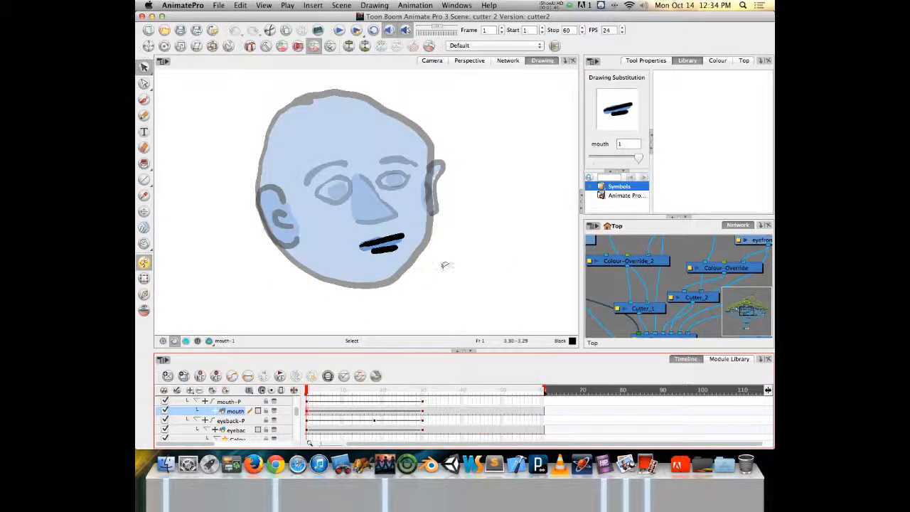
Set the Brush's maximum size to 23.2, create an empty drawing on the mouth layer, and check its drawing substitution in the Library.
click(662, 61)
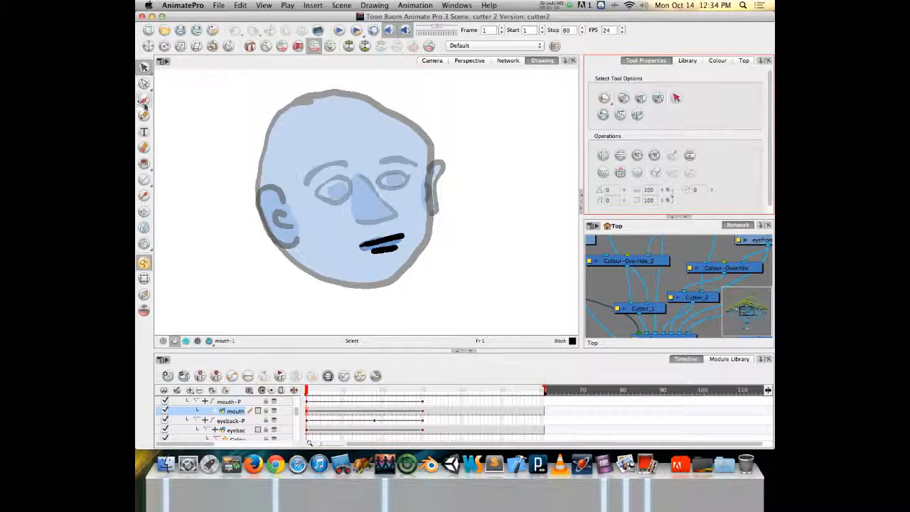
click(144, 98)
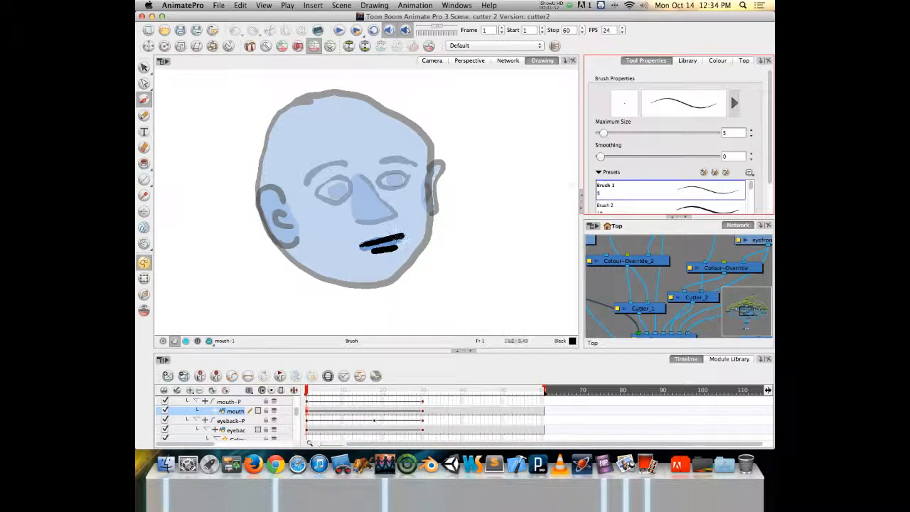
drag(602, 133, 615, 134)
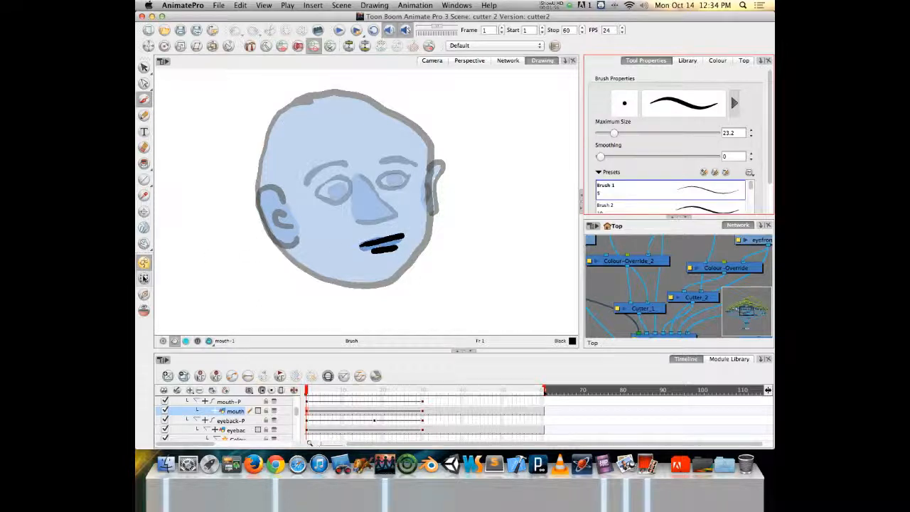
click(167, 377)
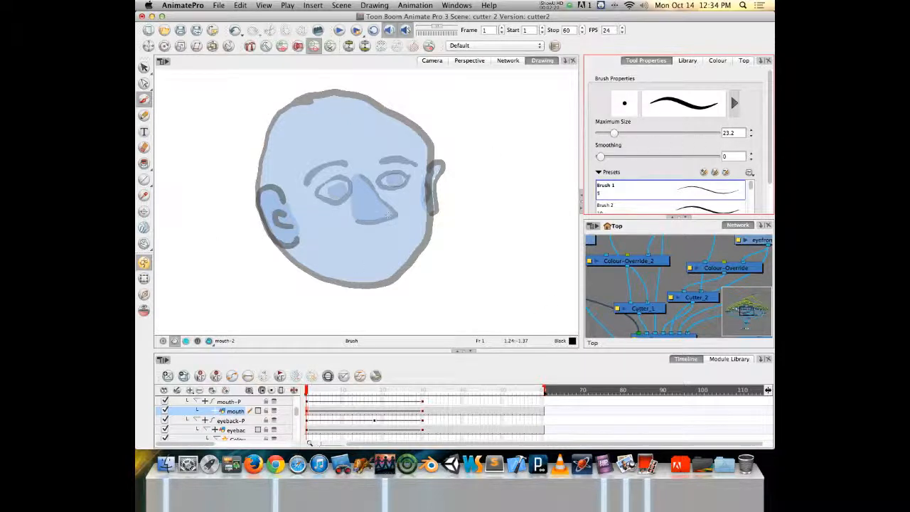
click(687, 61)
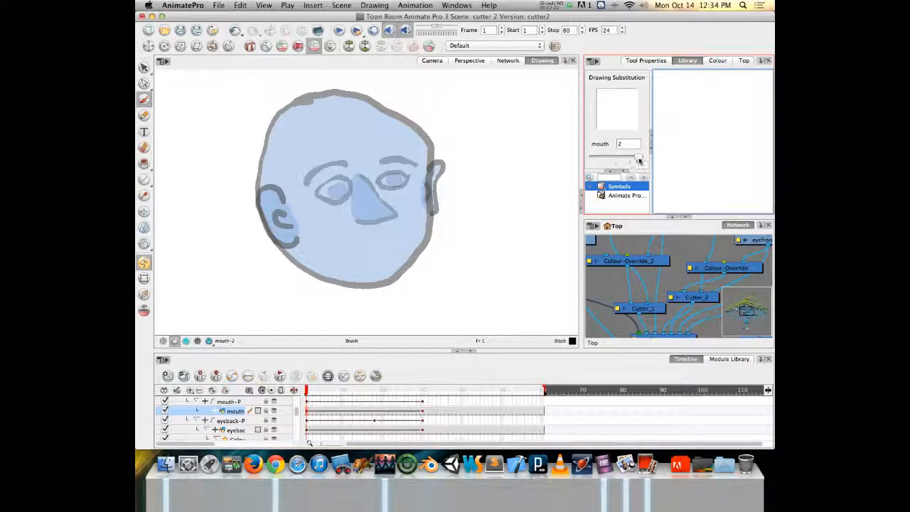
mouse_move(635, 158)
mouse_down()
mouse_move(597, 157)
mouse_move(638, 158)
mouse_up()
Undo the trial stroke, set the Brush's maximum size to 37, and draw a closed mouth with a short lower-lip line below the nose.
drag(360, 246, 392, 243)
key(super+z)
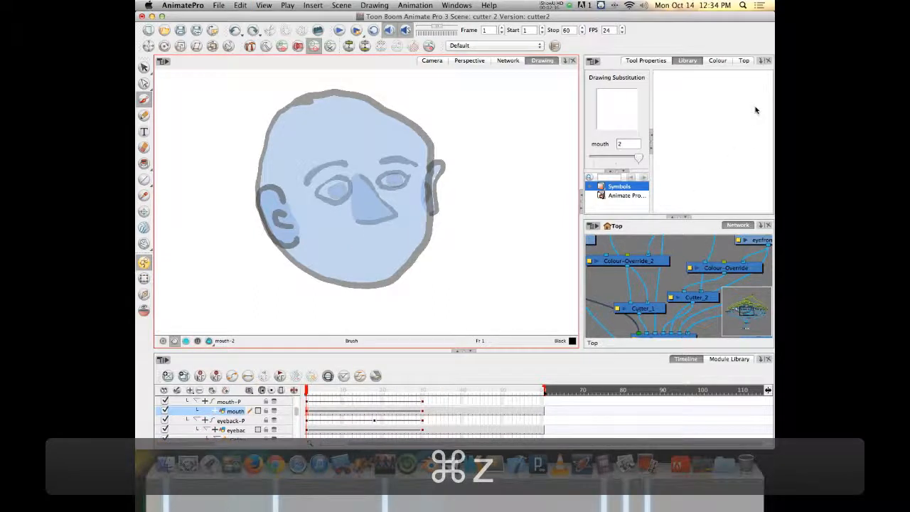
click(645, 59)
drag(618, 132, 623, 133)
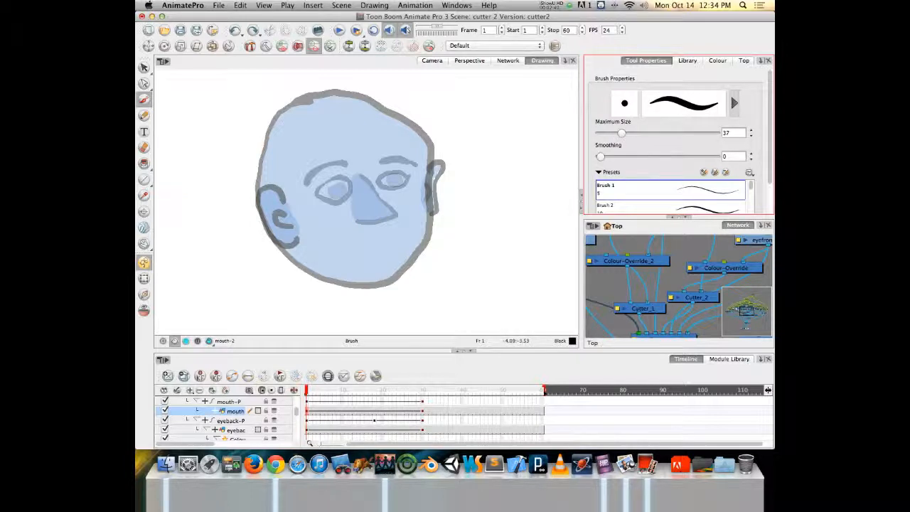
mouse_move(346, 247)
mouse_down()
mouse_move(404, 232)
mouse_move(380, 244)
mouse_up()
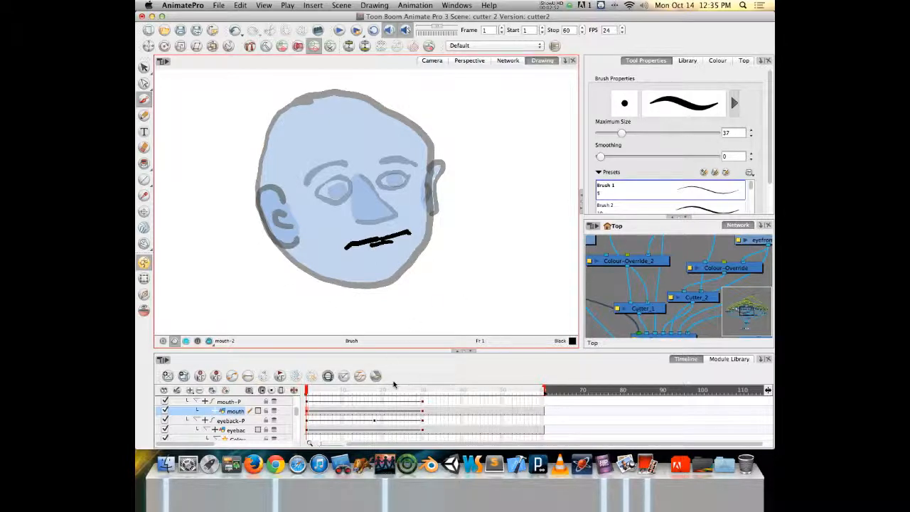
Study the mouth charts on page 2 of the lip-sync PDF in Preview, view the Photo Booth camera, and return to AnimatePro.
click(625, 466)
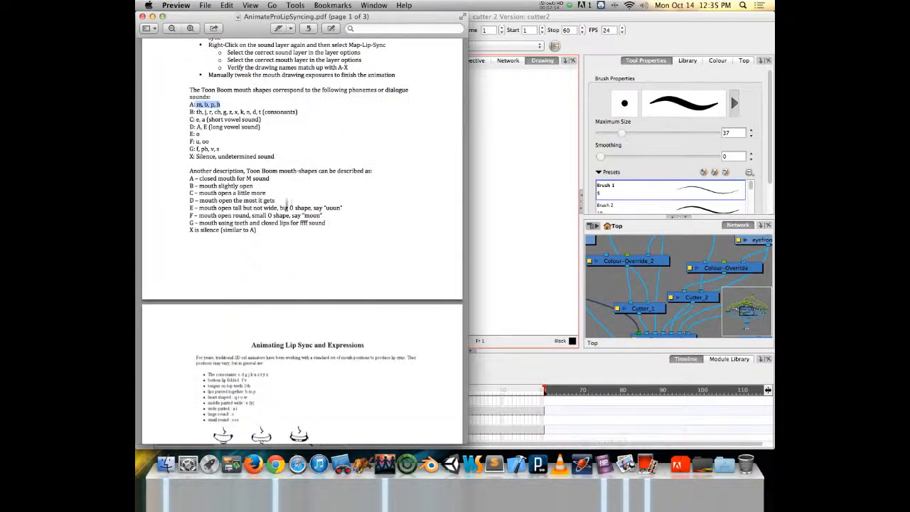
scroll(423, 211, down, 10)
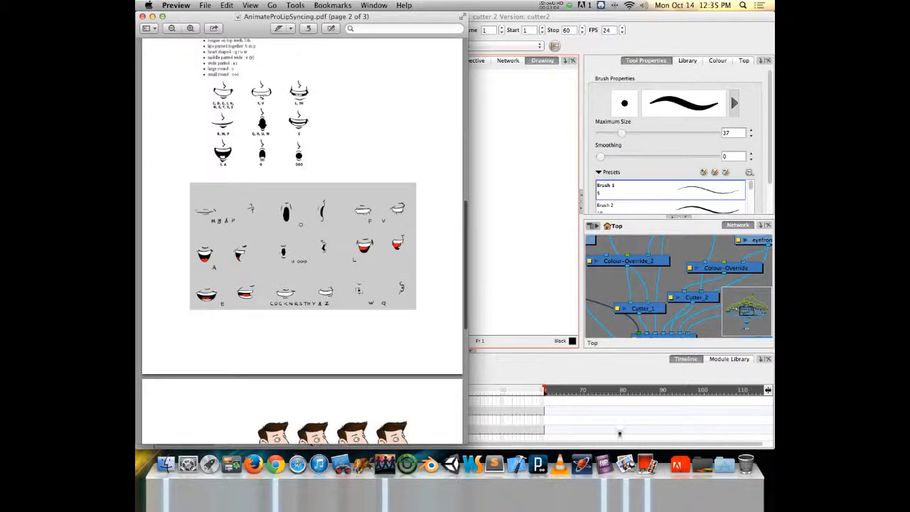
click(647, 465)
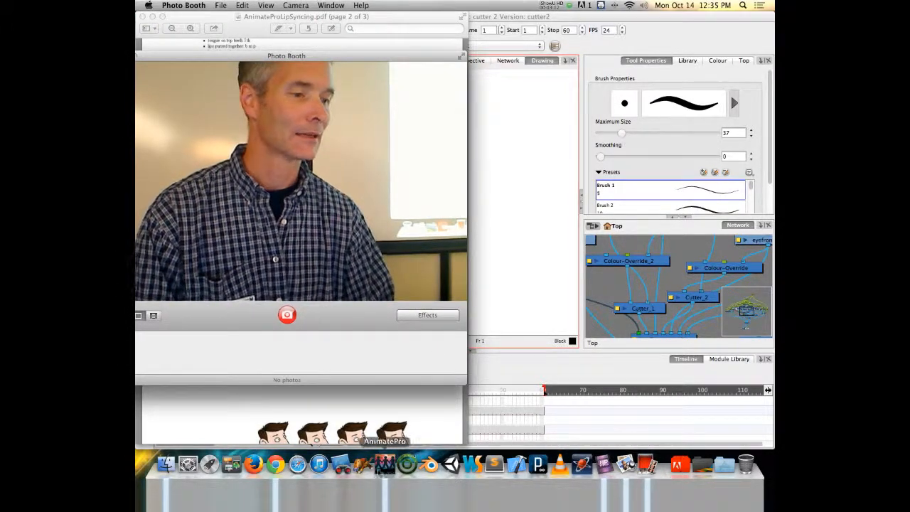
click(386, 463)
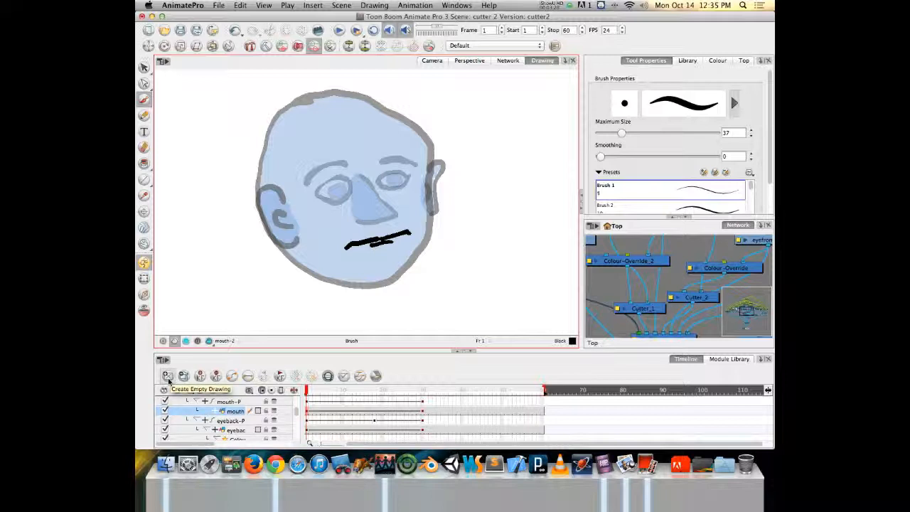
Read the A to X phoneme list and mouth charts in the lip-sync PDF in Preview, then return to AnimatePro.
click(625, 466)
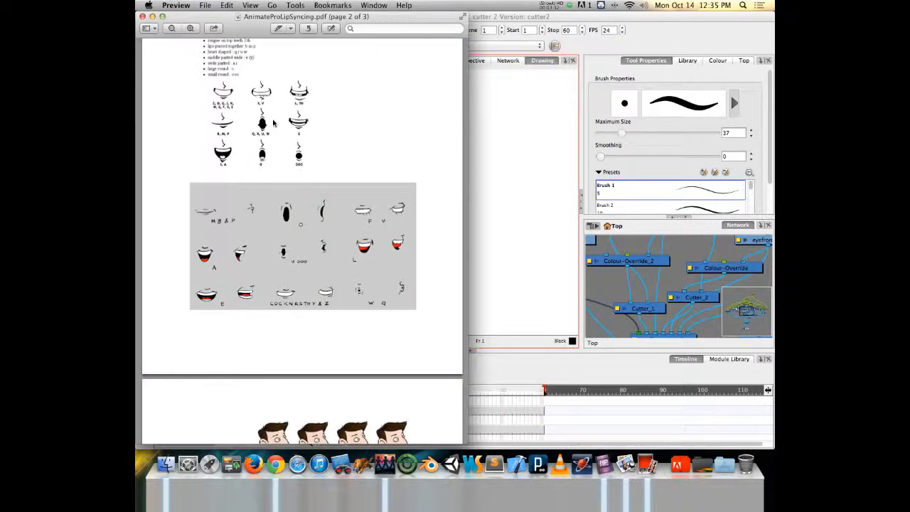
scroll(329, 196, down, 1)
scroll(328, 195, up, 10)
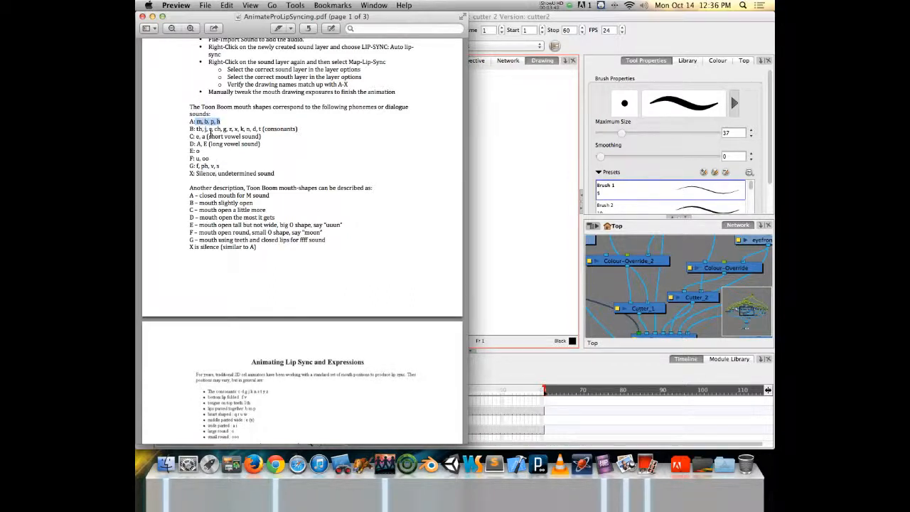
drag(196, 121, 273, 170)
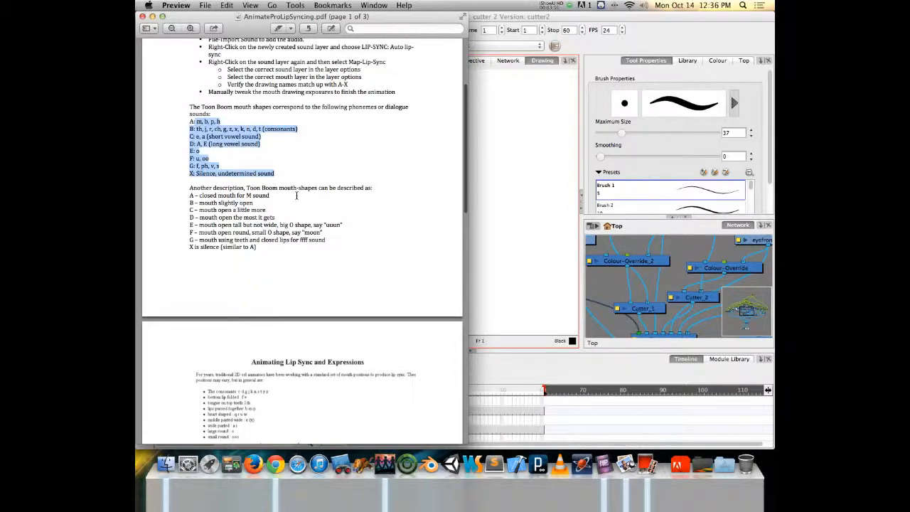
click(275, 237)
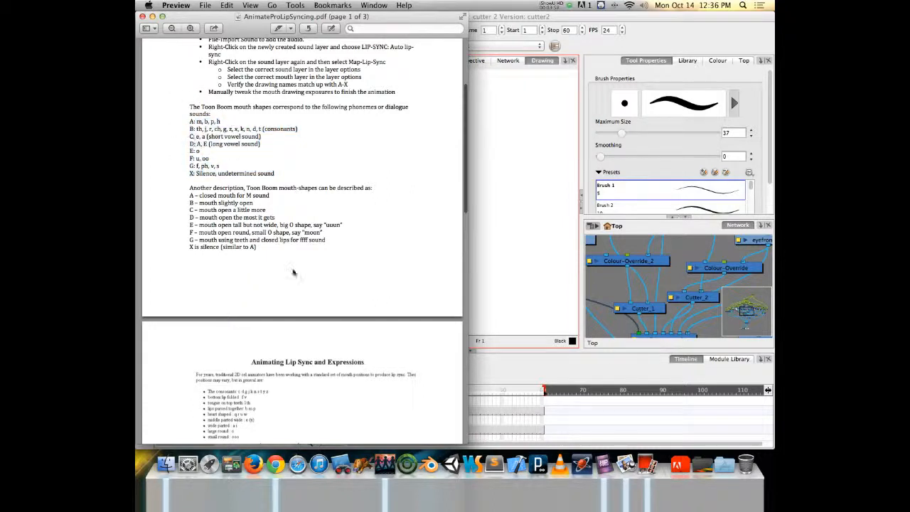
scroll(325, 363, down, 10)
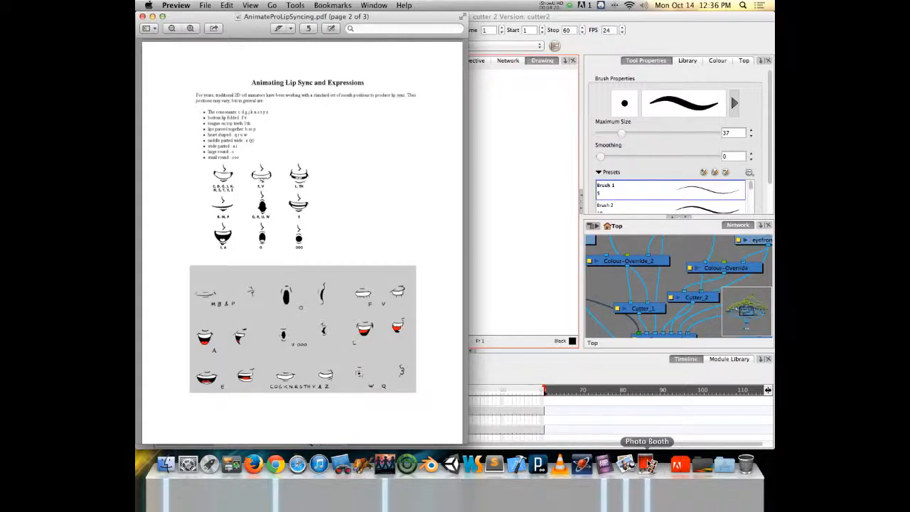
click(387, 460)
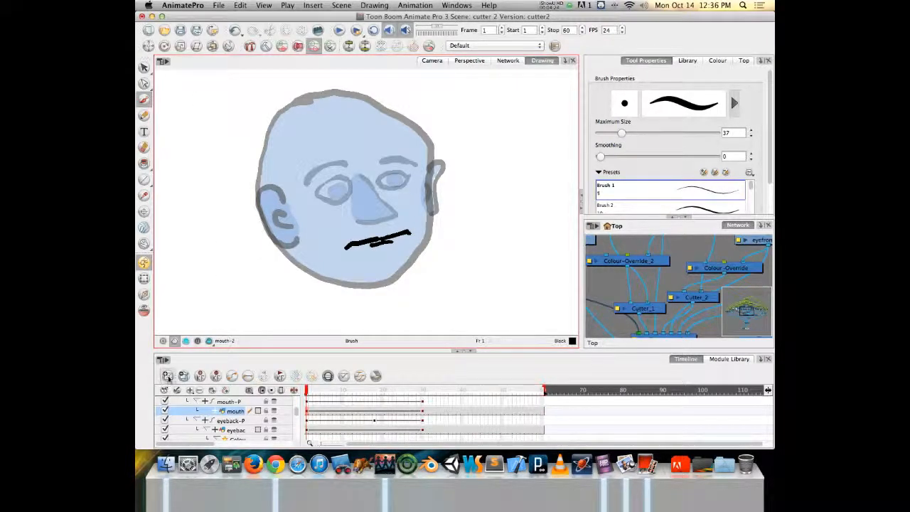
Create an empty mouth drawing, brush a slightly open mouth with a teeth line inside it, and add another empty mouth drawing.
click(168, 376)
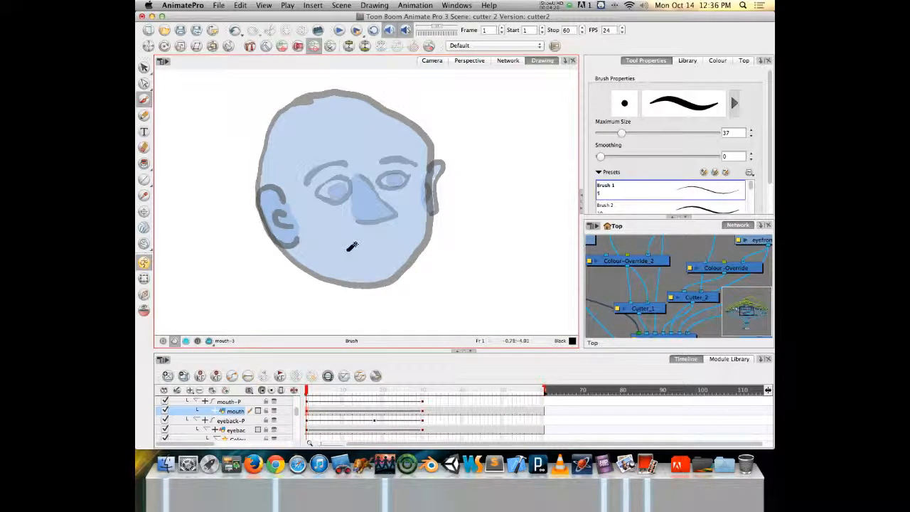
mouse_move(352, 246)
mouse_down()
mouse_move(418, 231)
mouse_move(400, 254)
mouse_move(365, 258)
mouse_move(343, 253)
mouse_move(348, 246)
mouse_up()
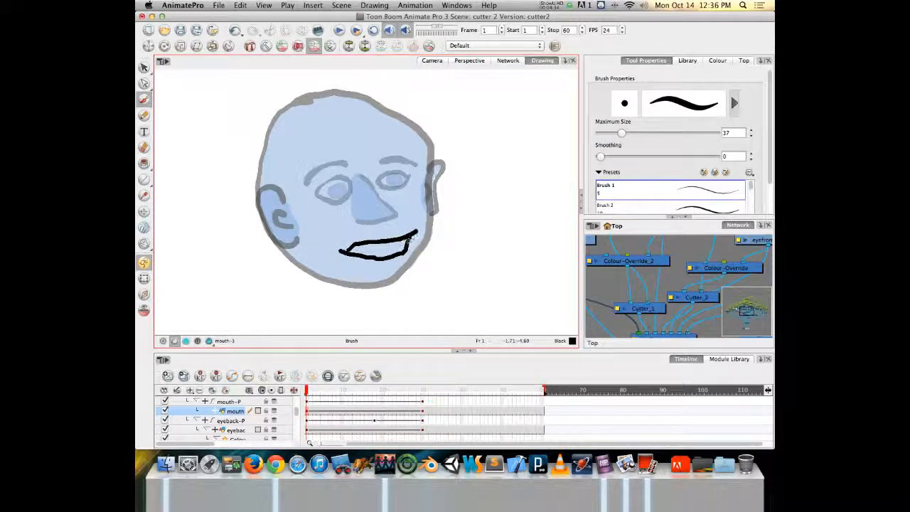
drag(408, 242, 355, 246)
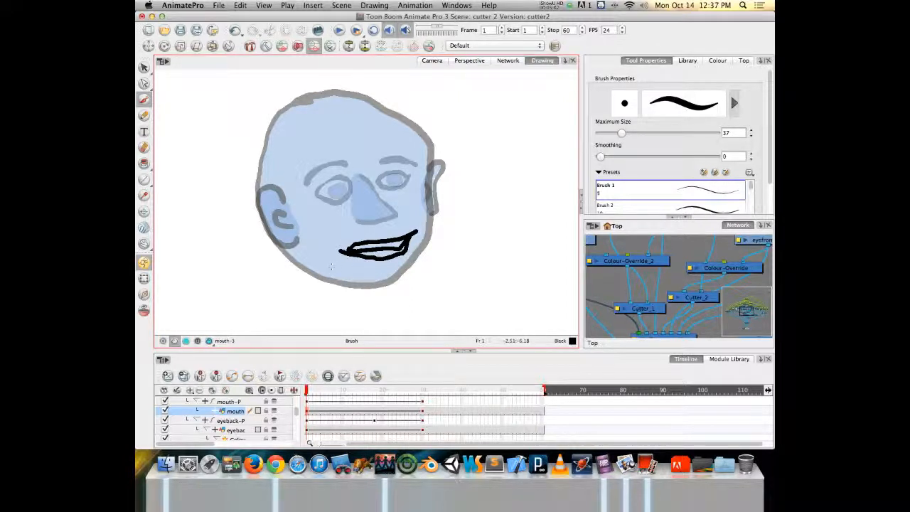
click(171, 376)
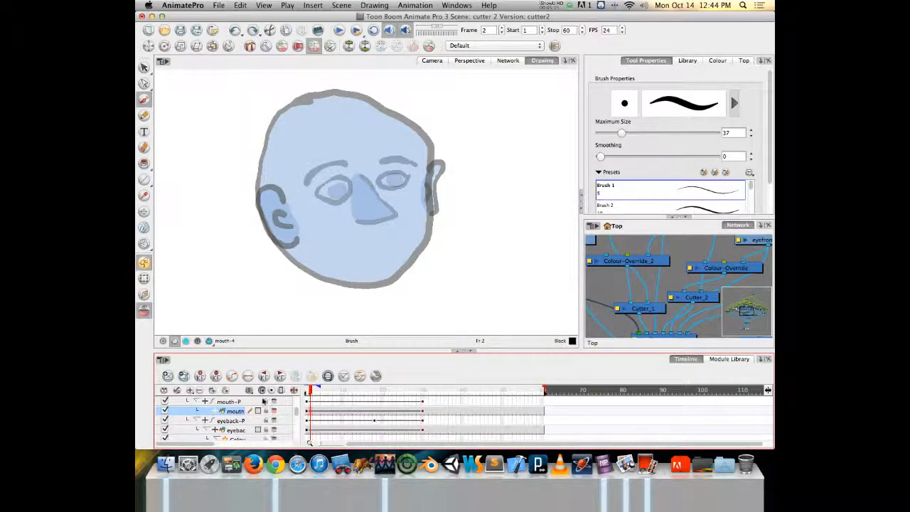
Go to frame 8 of the mouth layer and set its drawing substitution to mouth 1.
drag(310, 393, 338, 402)
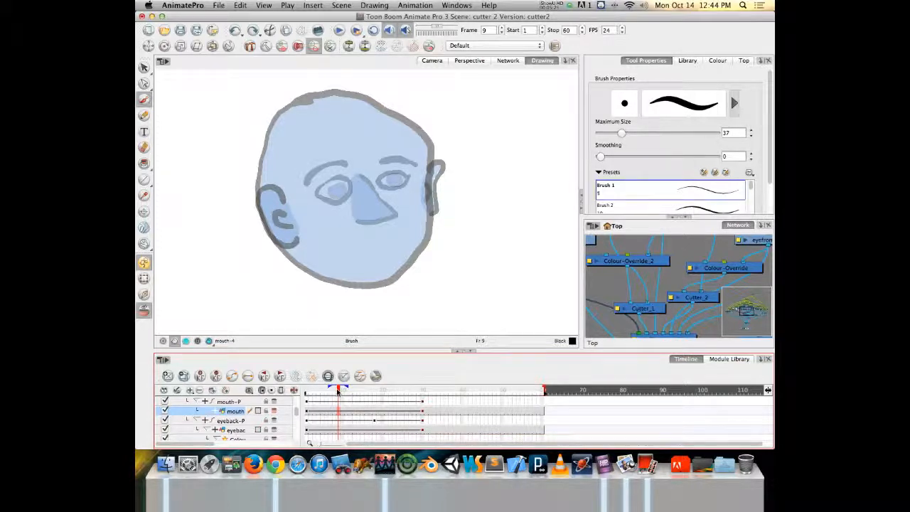
mouse_move(340, 392)
mouse_down()
mouse_move(422, 391)
mouse_move(334, 392)
mouse_up()
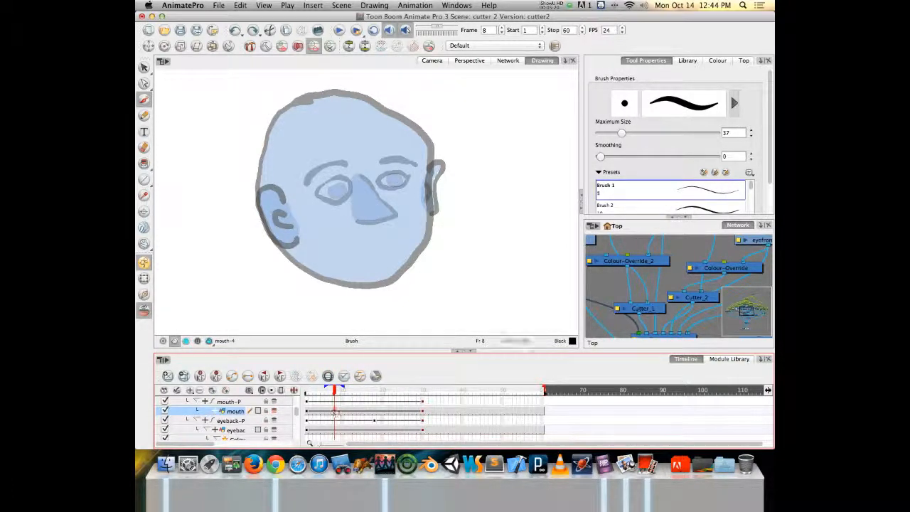
click(687, 60)
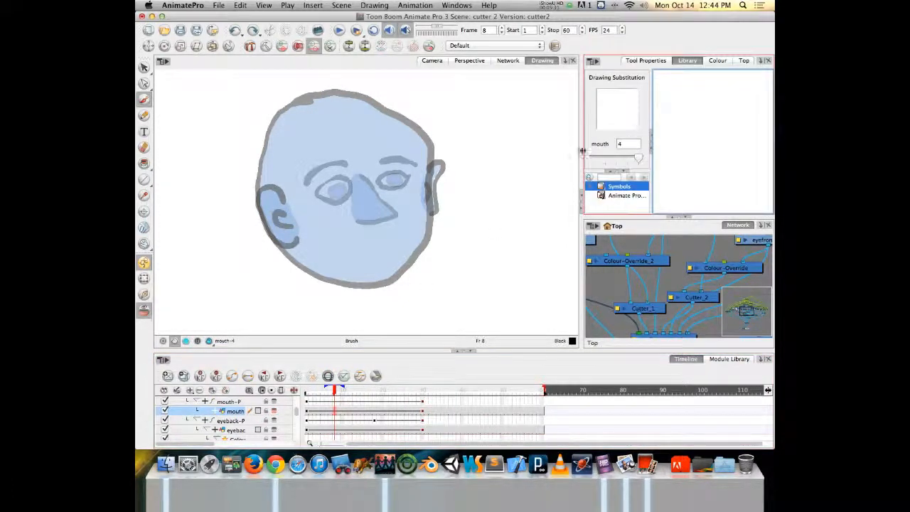
click(602, 161)
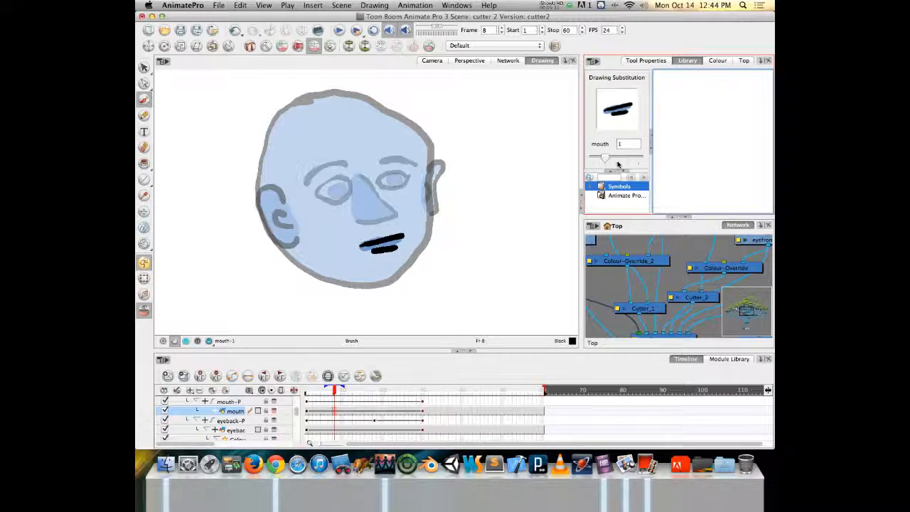
mouse_move(617, 162)
mouse_down()
mouse_move(638, 158)
mouse_move(591, 160)
mouse_up()
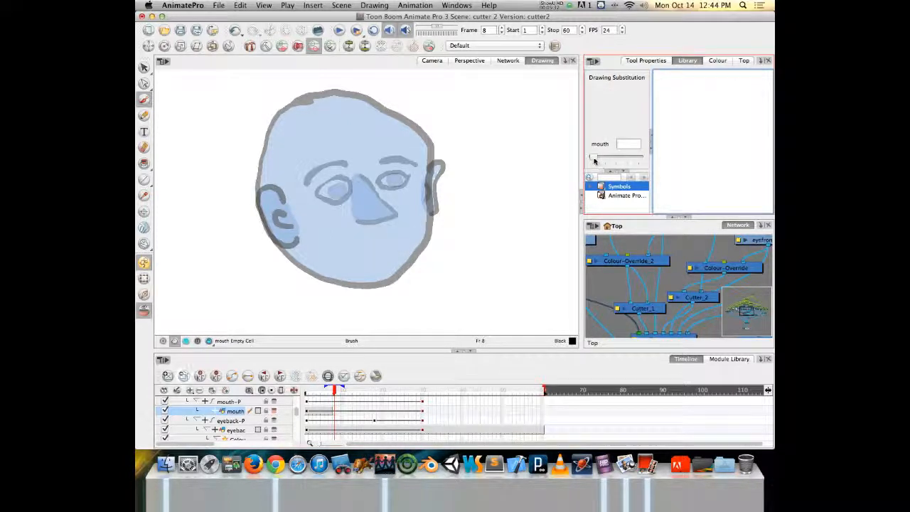
click(603, 159)
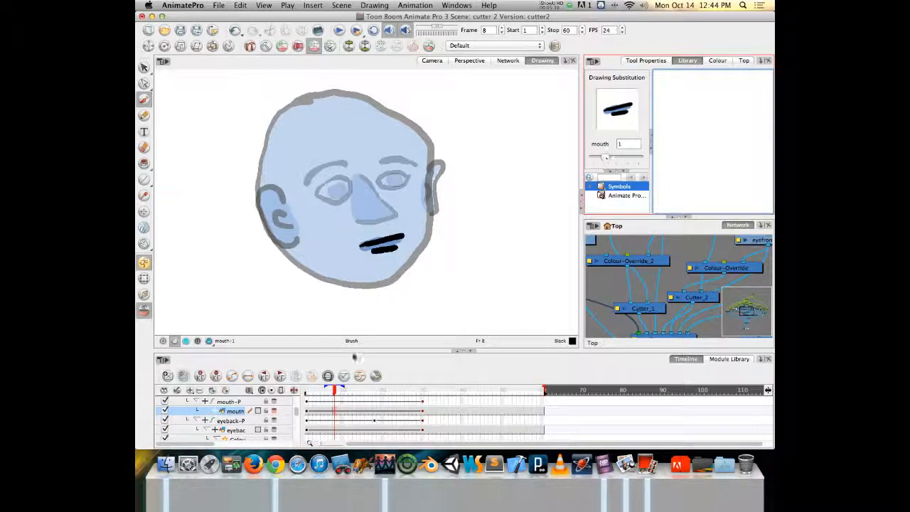
Set the drawing substitution to mouth 2 at frame 9 and mouth 3 at frame 10, and check frames 8 to 10.
drag(333, 391, 338, 388)
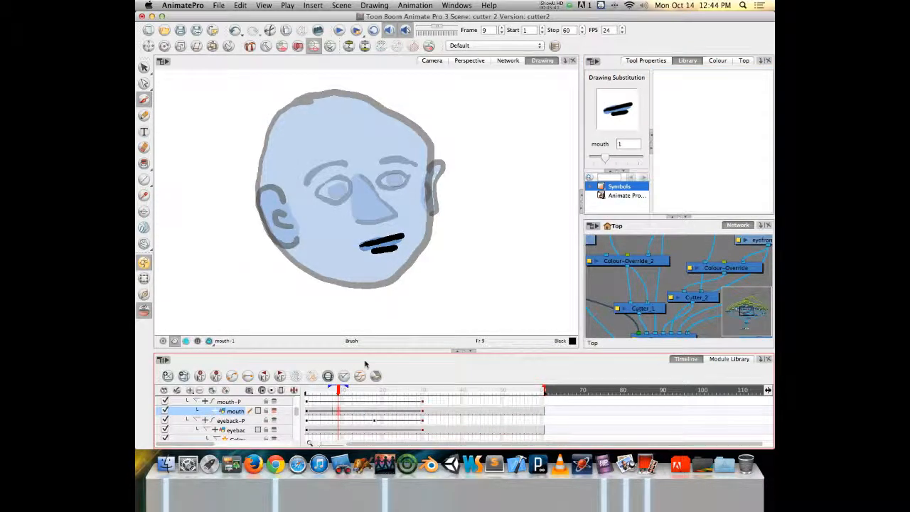
click(616, 158)
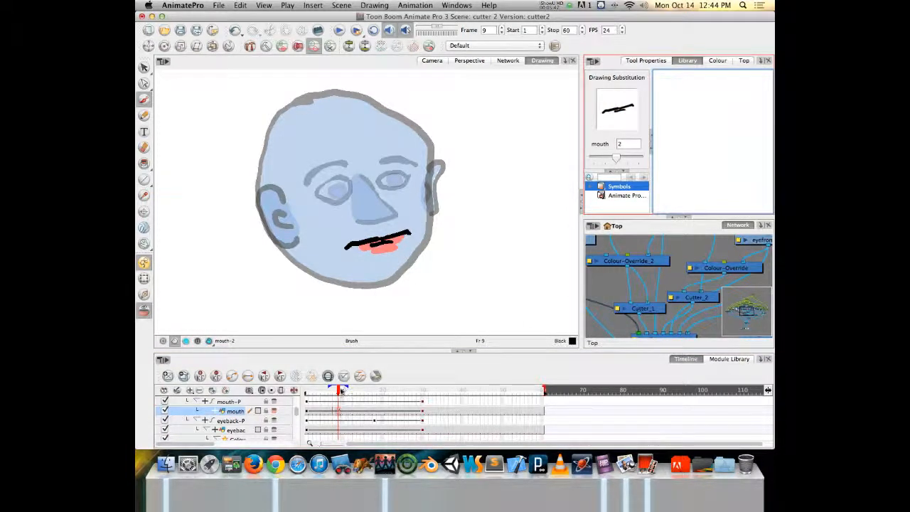
drag(340, 390, 342, 390)
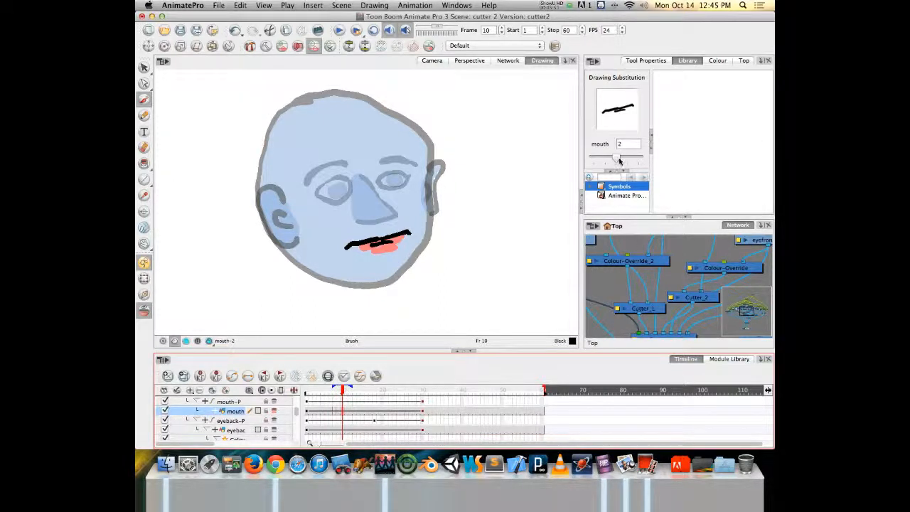
drag(616, 158, 626, 157)
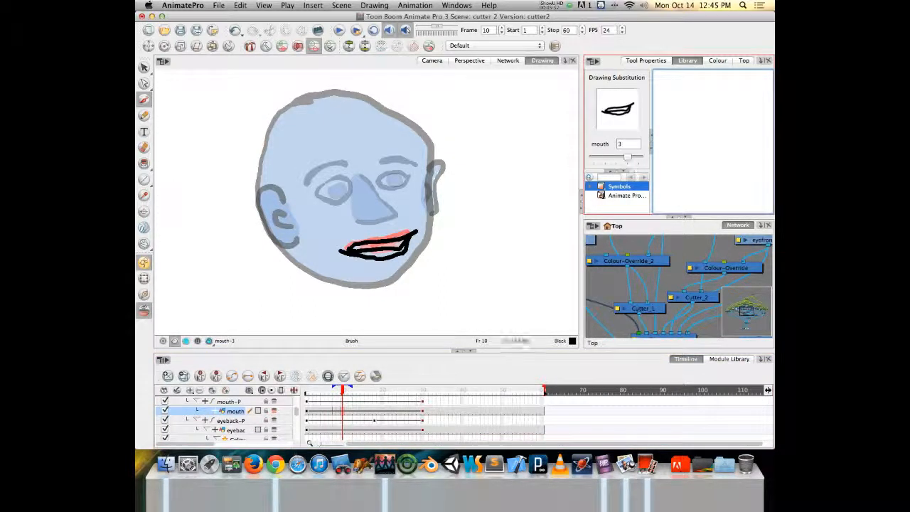
click(336, 391)
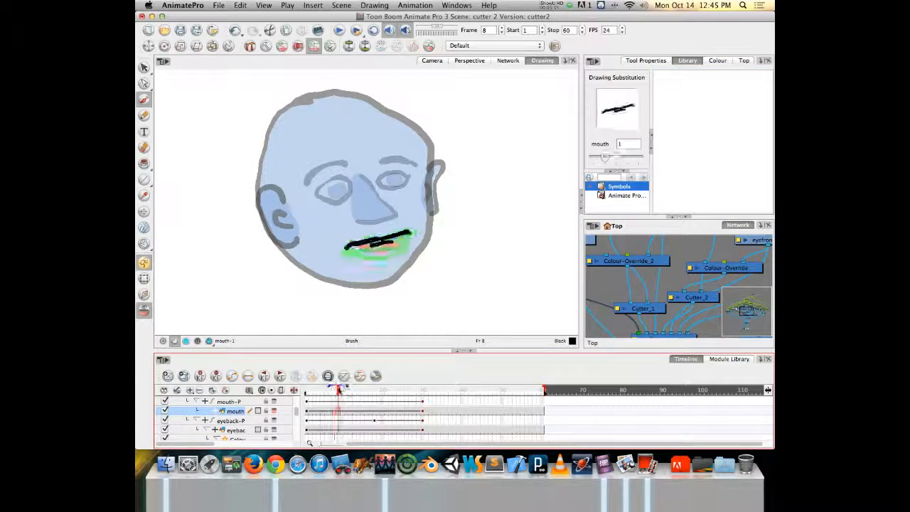
drag(336, 390, 342, 390)
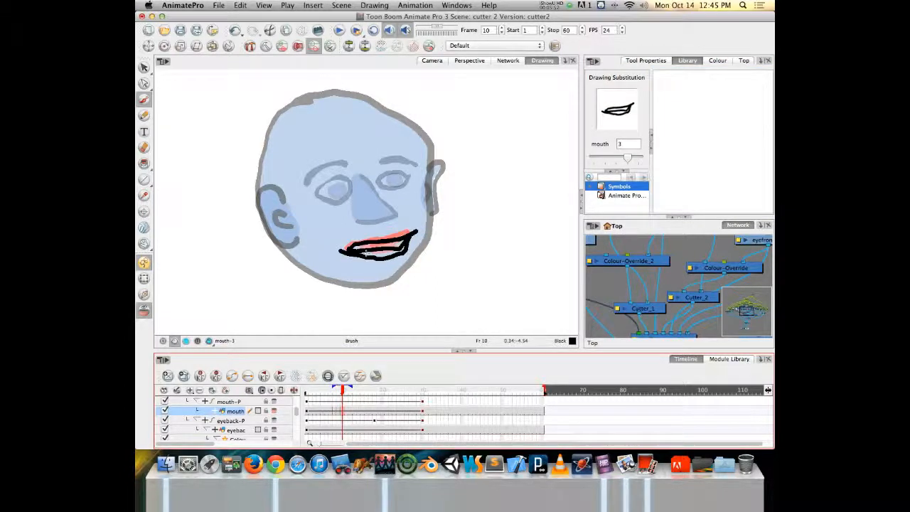
Substitute the empty mouth 4 at frame 11 and brush an open mouth with a teeth line, narrow lower part and extended corners.
click(338, 391)
drag(338, 391, 346, 390)
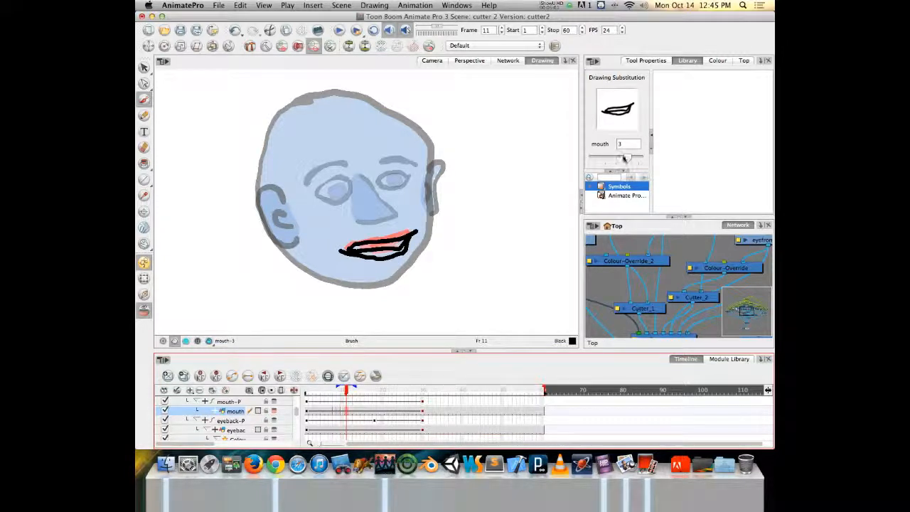
drag(626, 158, 636, 157)
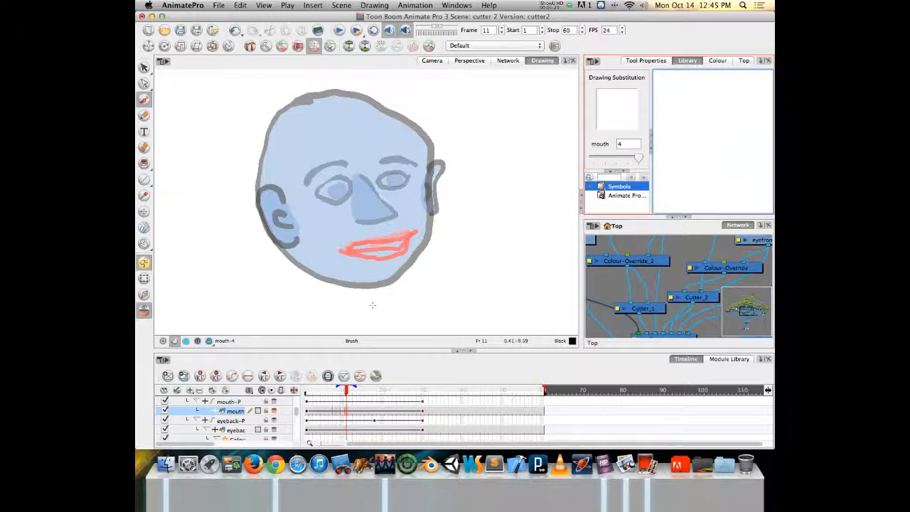
drag(352, 244, 374, 269)
mouse_move(403, 241)
mouse_down()
mouse_move(391, 263)
mouse_move(365, 267)
mouse_up()
mouse_move(406, 237)
mouse_down()
mouse_move(352, 244)
mouse_move(417, 230)
mouse_up()
drag(354, 244, 344, 246)
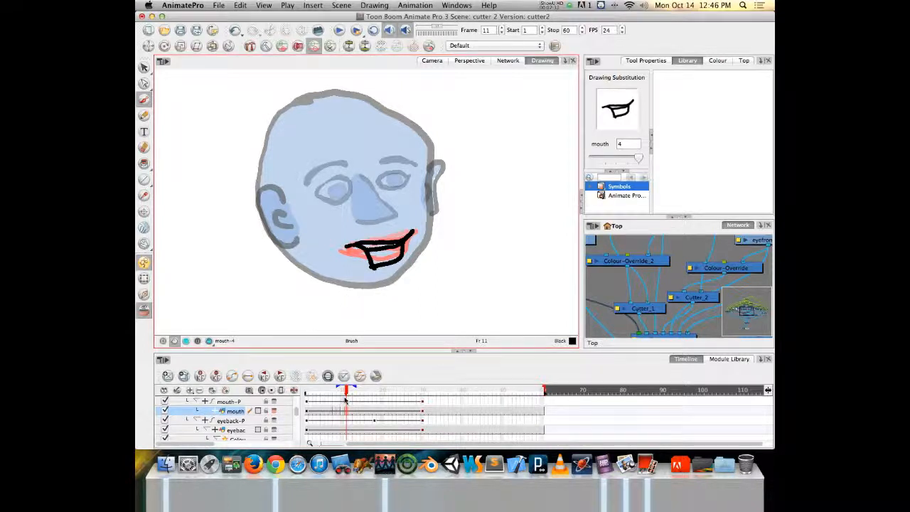
Create an empty mouth drawing at frame 12 and brush a wide open mouth with a teeth line inside it.
drag(347, 394, 350, 393)
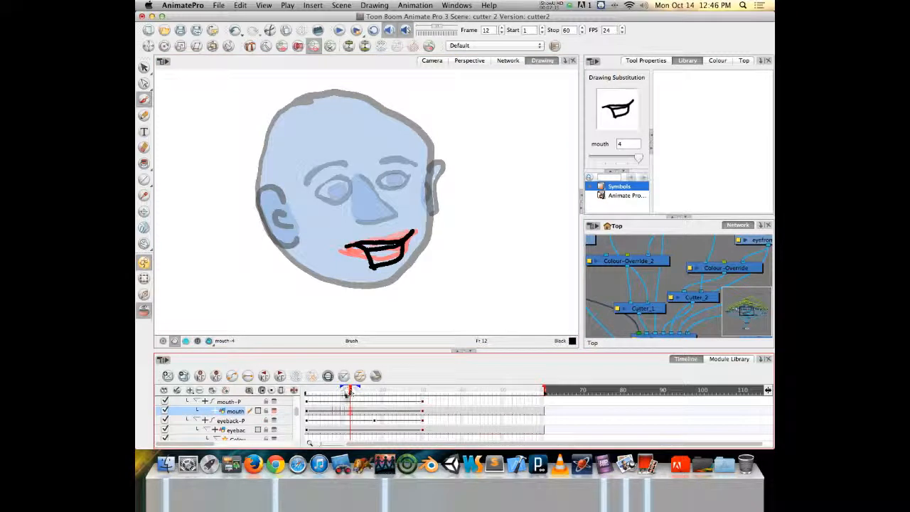
click(167, 375)
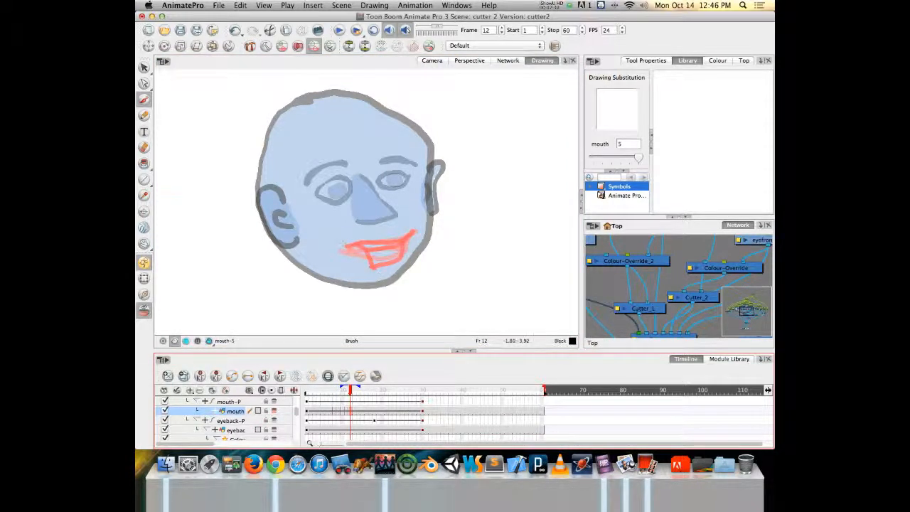
mouse_move(406, 239)
mouse_down()
mouse_move(334, 248)
mouse_move(412, 233)
mouse_move(403, 255)
mouse_move(377, 270)
mouse_move(335, 253)
mouse_move(349, 244)
mouse_up()
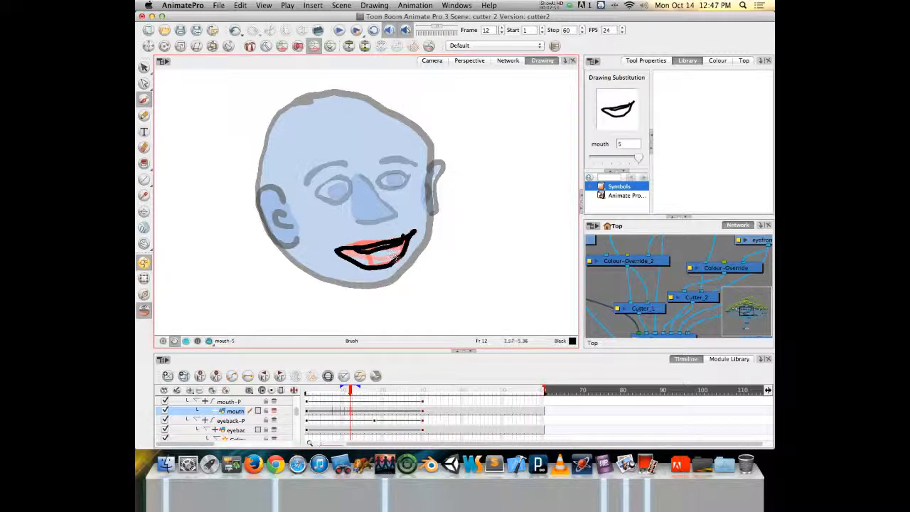
Try extra lines inside the wide open mouth, undo them, and add a short lower-lip line beneath it.
drag(398, 259, 359, 266)
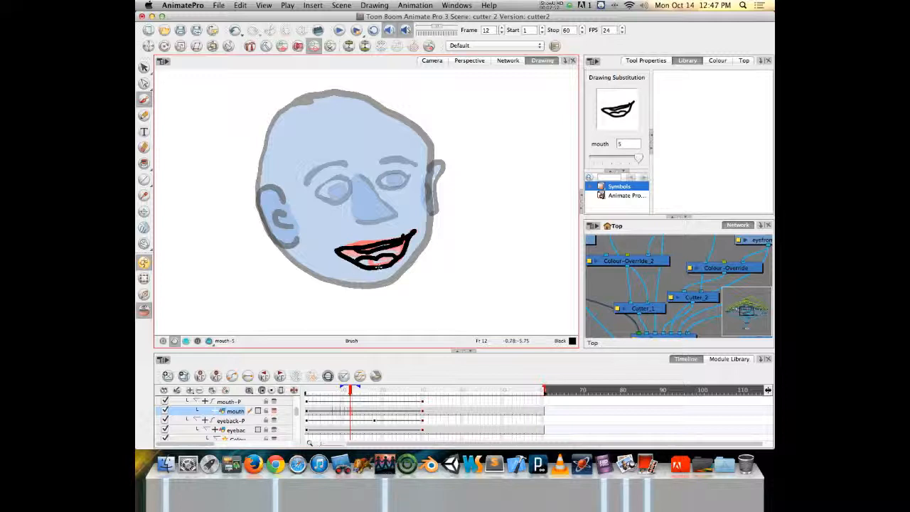
key(super+z)
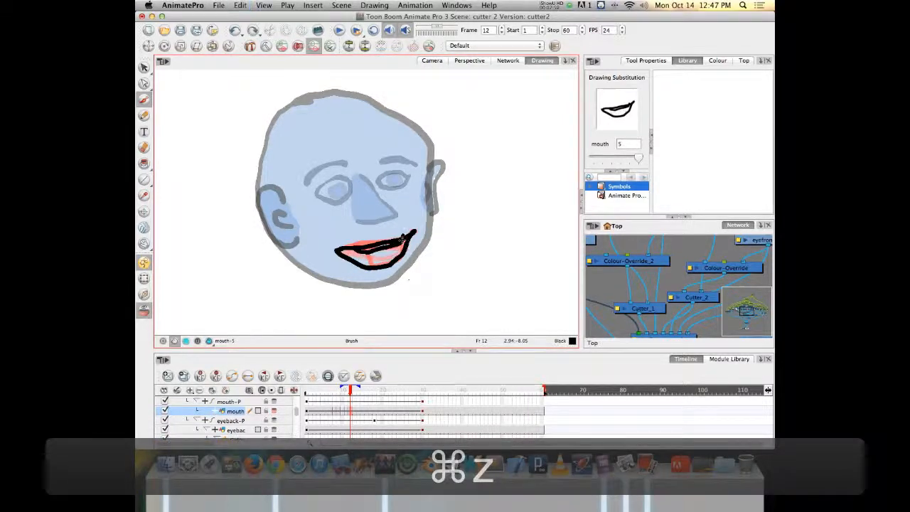
mouse_move(401, 263)
mouse_down()
mouse_move(375, 274)
mouse_move(390, 255)
mouse_move(367, 263)
mouse_up()
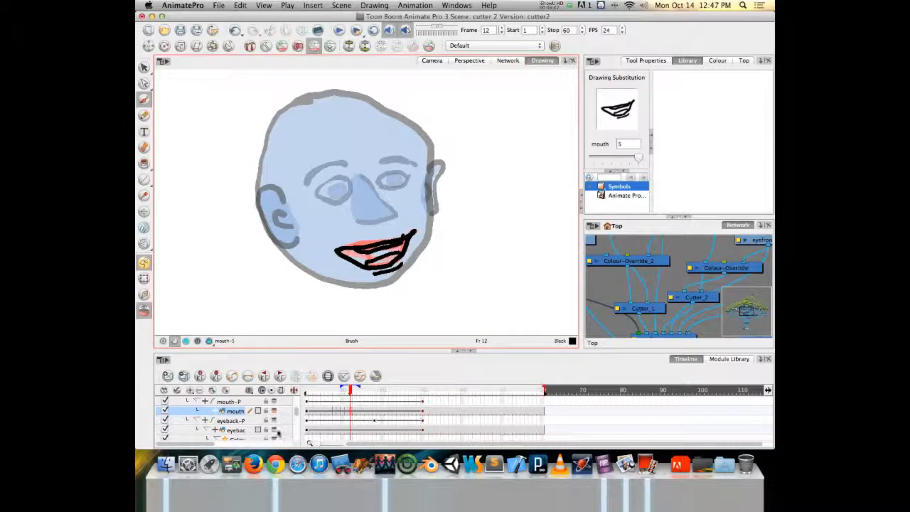
key(super+z)
key(super+z)
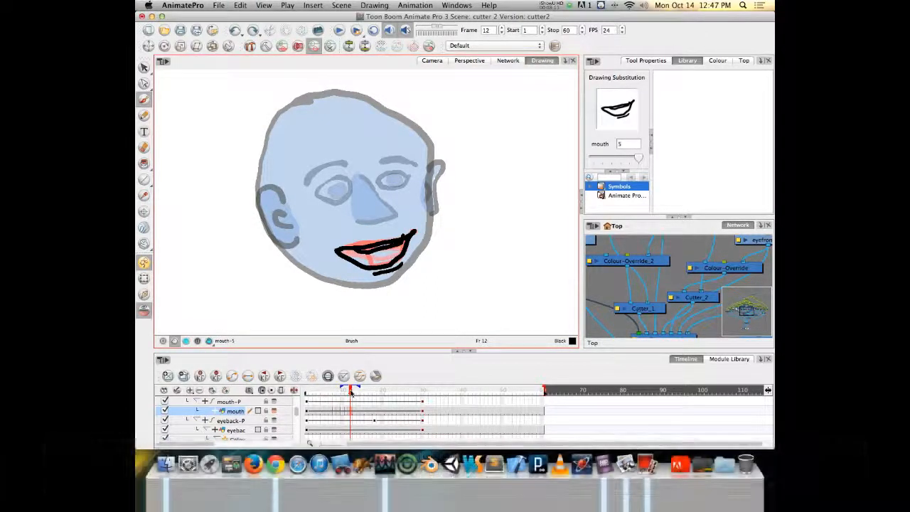
Create an empty mouth drawing at frame 13 and brush a narrower, taller open mouth with a teeth line and a lower-lip curve.
click(354, 390)
click(166, 376)
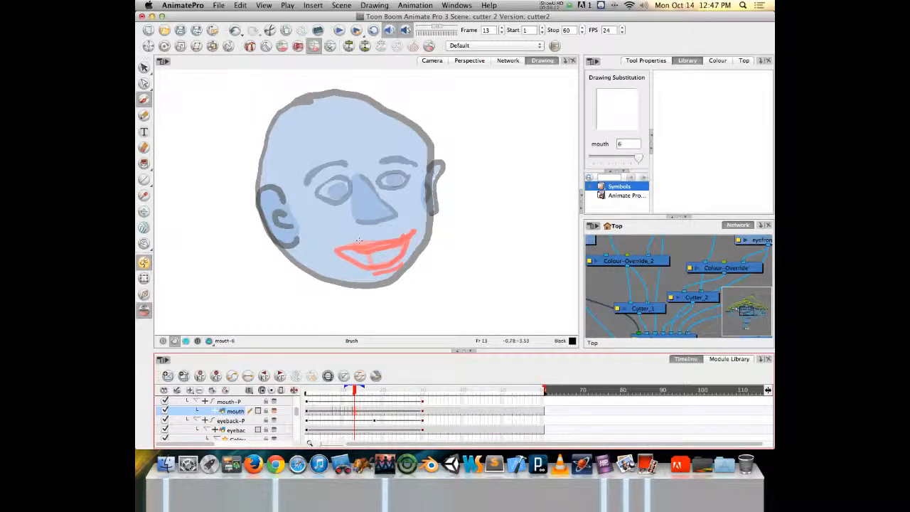
mouse_move(403, 236)
mouse_down()
mouse_move(357, 250)
mouse_move(404, 232)
mouse_move(412, 244)
mouse_move(399, 266)
mouse_move(354, 250)
mouse_up()
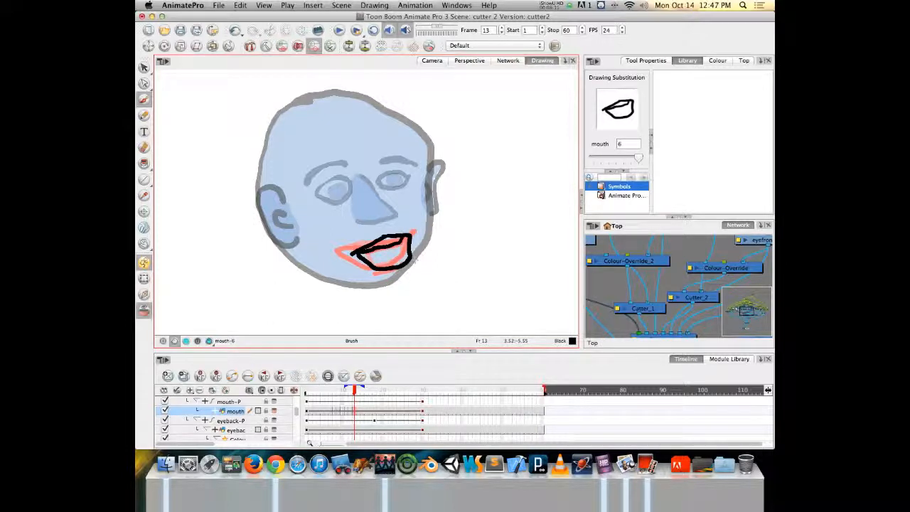
drag(414, 253, 379, 278)
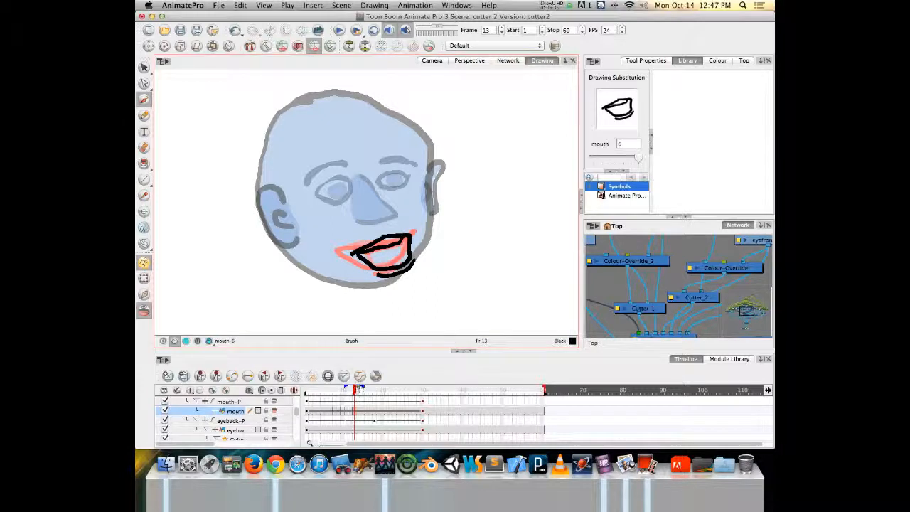
Create an empty mouth drawing at frame 14 and brush a puckered open mouth with a bowed upper lip and a lower-lip curve.
drag(356, 390, 359, 390)
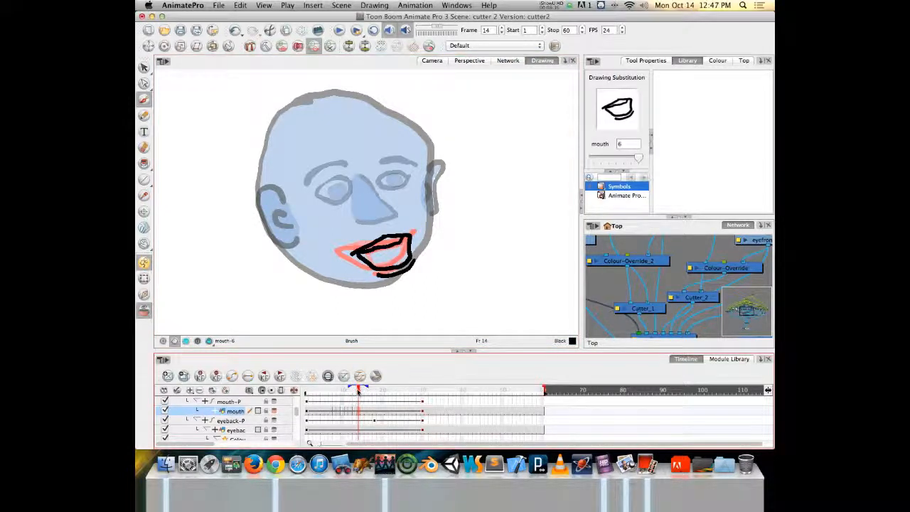
click(167, 376)
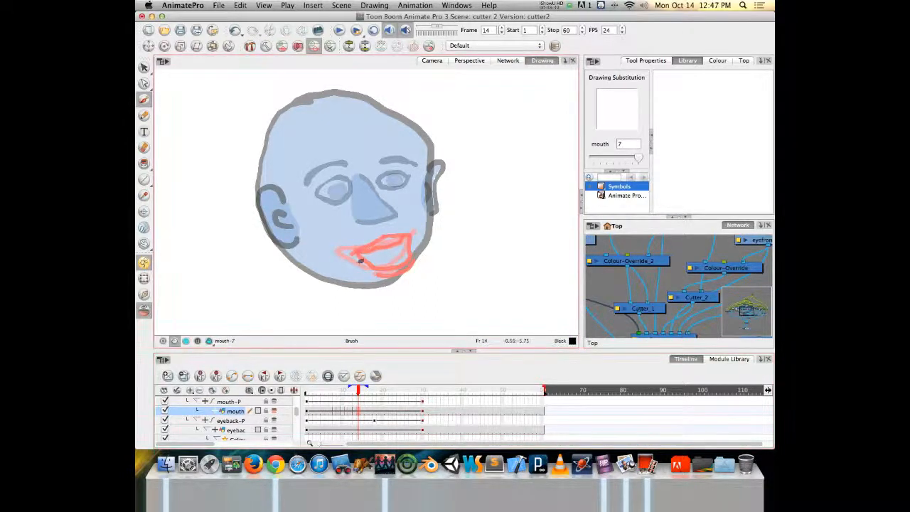
mouse_move(359, 262)
mouse_down()
mouse_move(392, 238)
mouse_move(414, 249)
mouse_move(402, 272)
mouse_move(366, 264)
mouse_move(395, 284)
mouse_move(412, 262)
mouse_move(389, 250)
mouse_move(364, 260)
mouse_up()
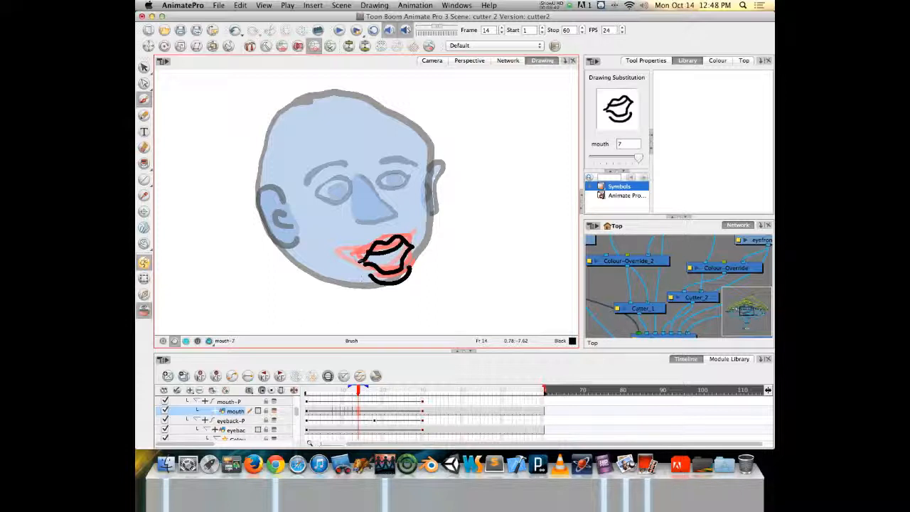
Create an empty mouth drawing at frame 15 and brush a round open mouth with a teeth line, side creases and a lower-lip line.
click(361, 390)
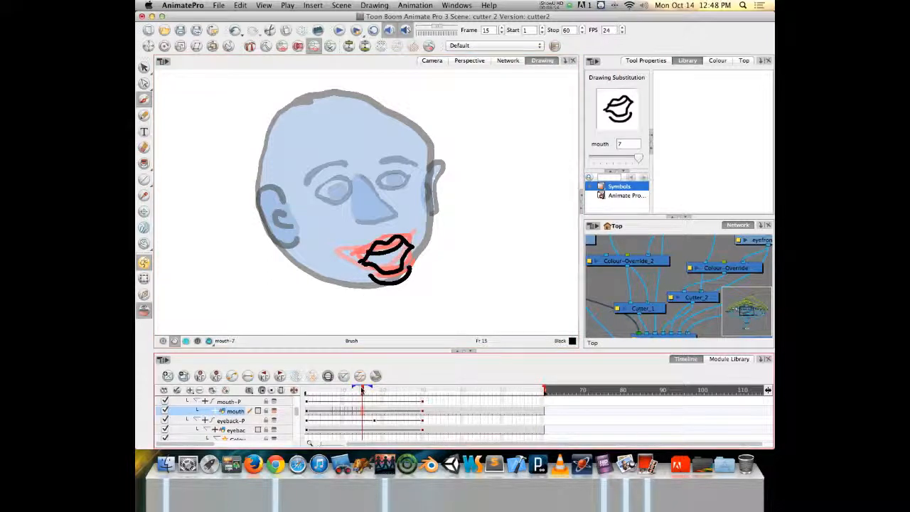
click(167, 376)
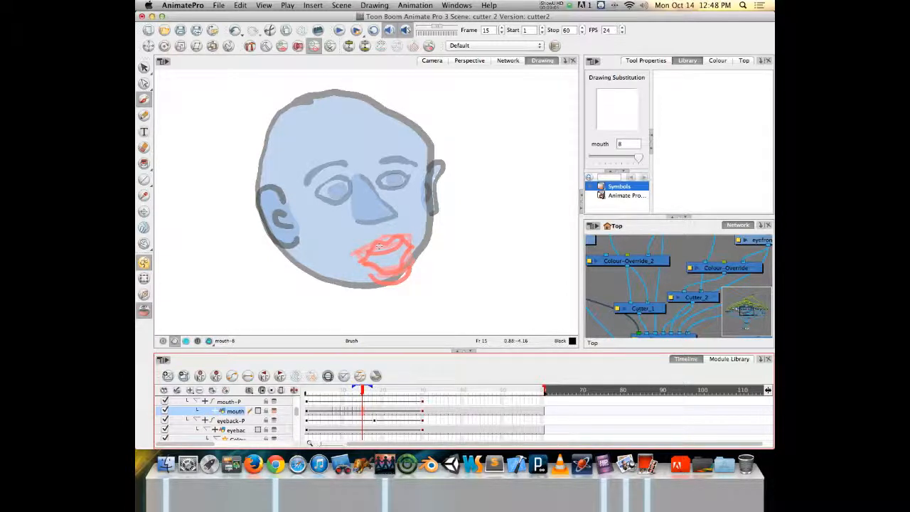
mouse_move(379, 239)
mouse_down()
mouse_move(372, 260)
mouse_move(387, 272)
mouse_move(404, 253)
mouse_move(388, 236)
mouse_move(379, 242)
mouse_move(390, 247)
mouse_move(377, 250)
mouse_up()
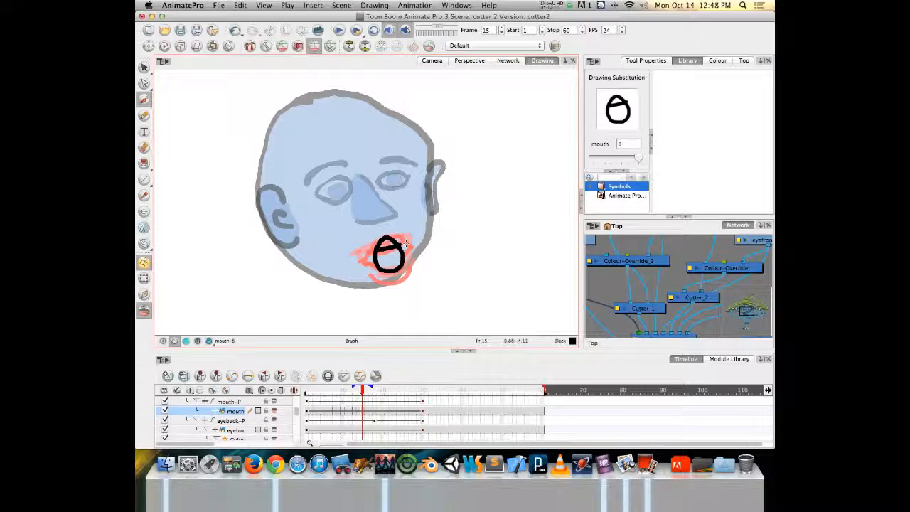
mouse_move(403, 239)
mouse_down()
mouse_move(413, 249)
mouse_move(405, 264)
mouse_up()
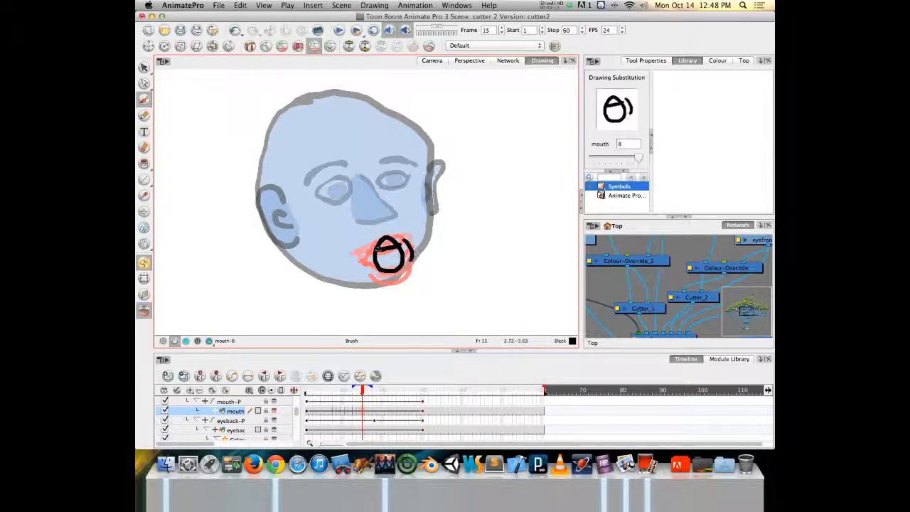
mouse_move(362, 245)
mouse_down()
mouse_move(366, 272)
mouse_move(391, 280)
mouse_move(371, 282)
mouse_up()
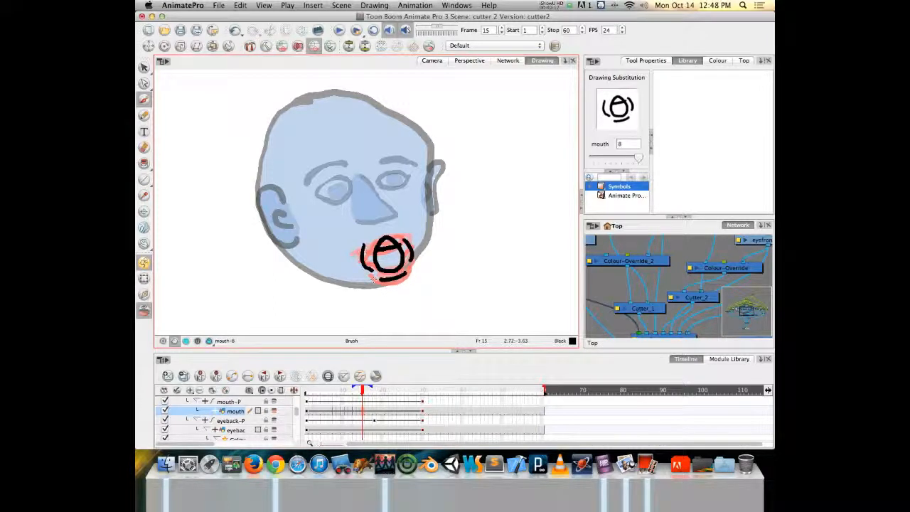
Move to frame 16, then consult the list of mouth shapes and their phonemes in AnimateProLipSyncing.pdf in Preview and return to Animate Pro.
click(366, 390)
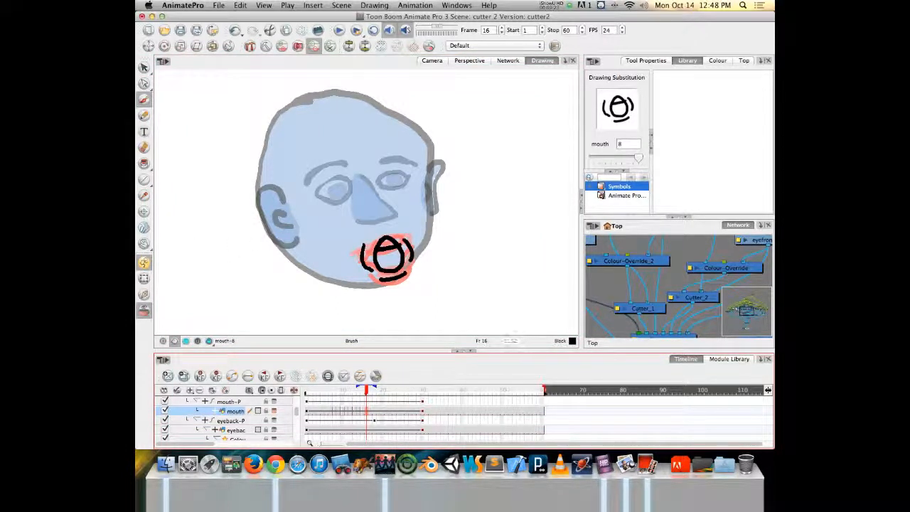
key(super+Tab)
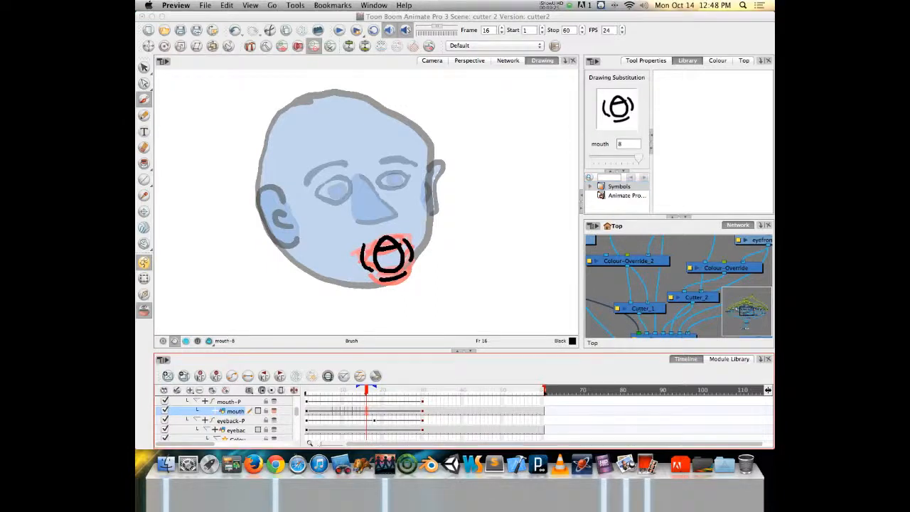
drag(407, 52, 322, 58)
scroll(336, 113, up, 10)
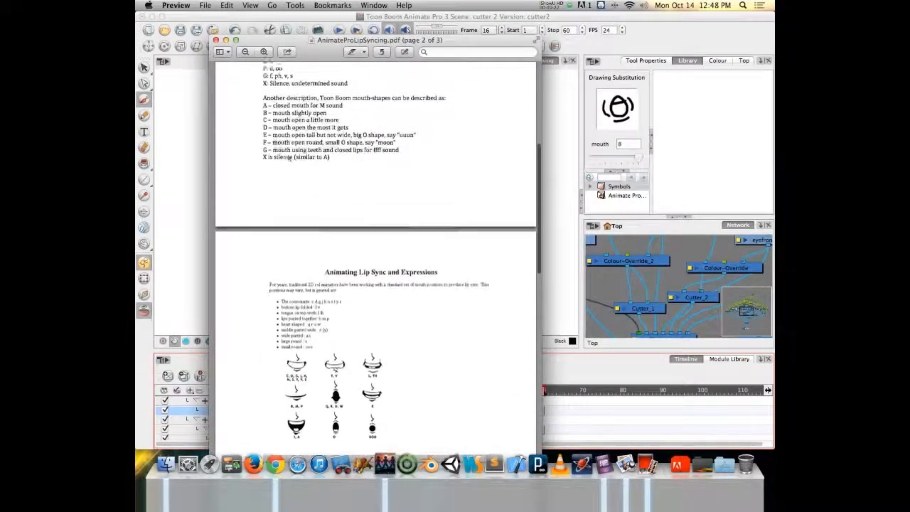
drag(270, 154, 292, 201)
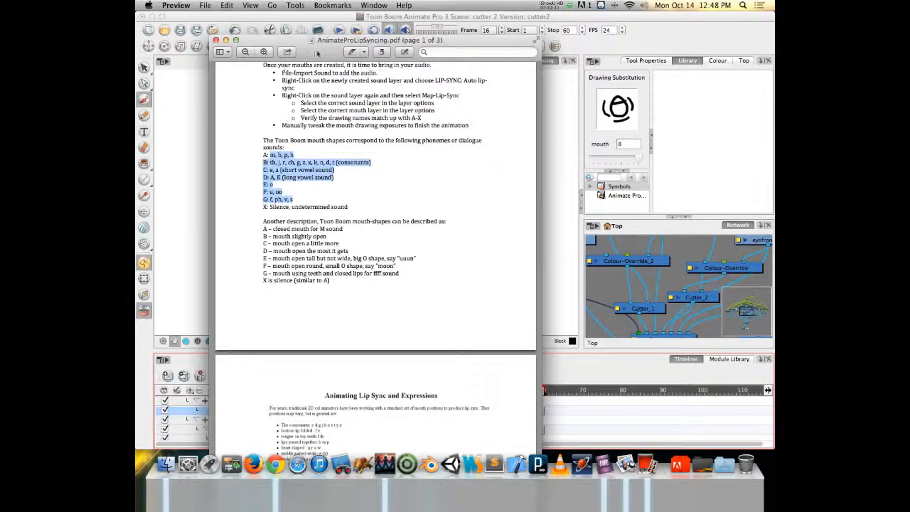
key(super+Tab)
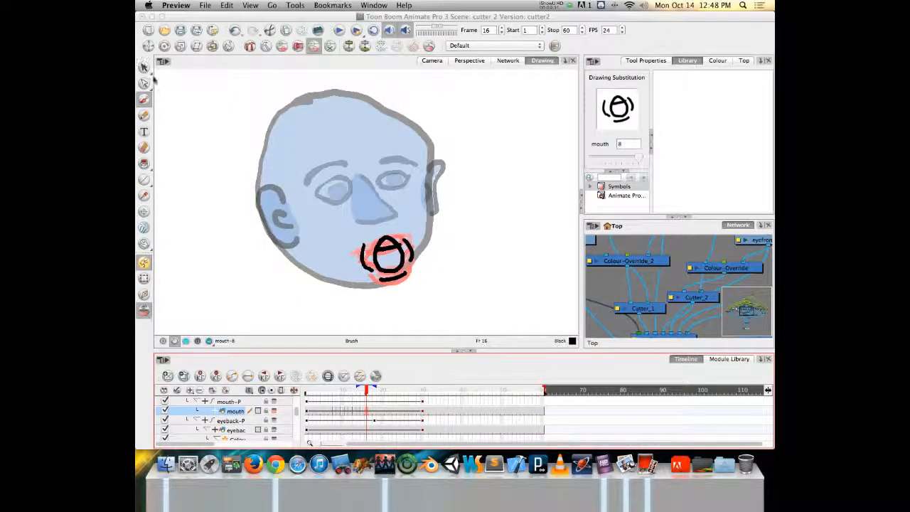
Delete the round open mouth strokes at frame 16 and brush a slanted closed mouth with a second lip line and short teeth marks.
click(143, 66)
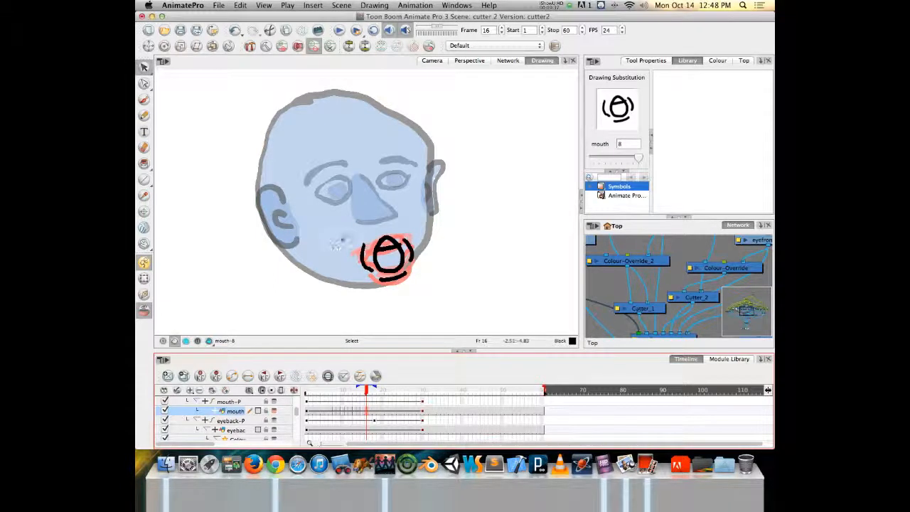
click(360, 232)
mouse_move(329, 277)
mouse_down()
mouse_move(451, 246)
mouse_move(384, 226)
mouse_up()
key(Delete)
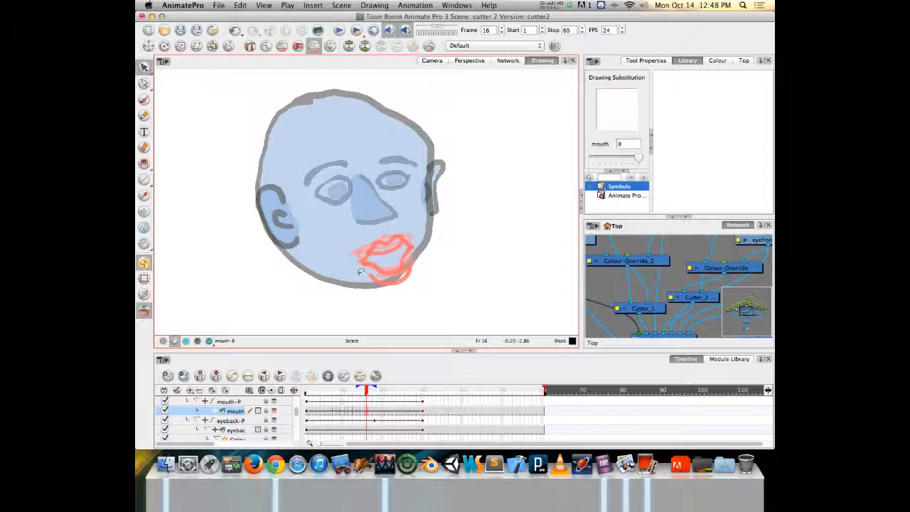
click(143, 99)
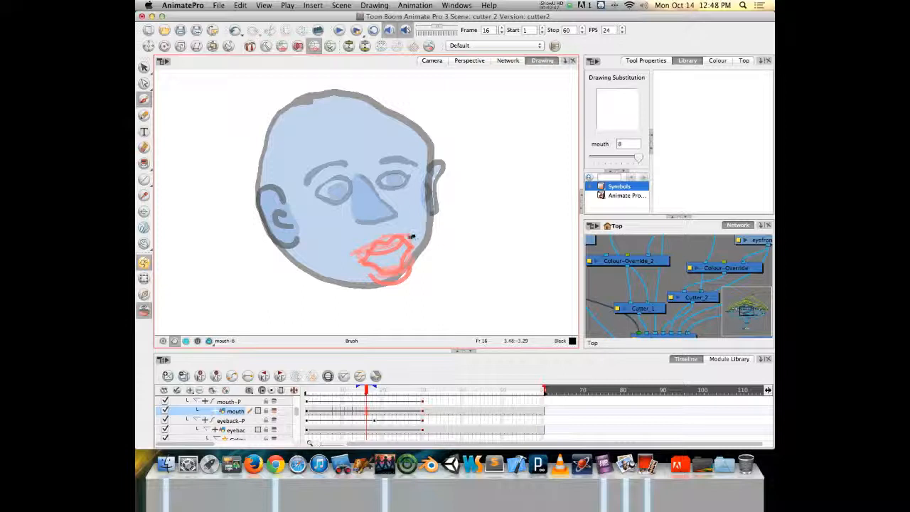
drag(411, 236, 345, 256)
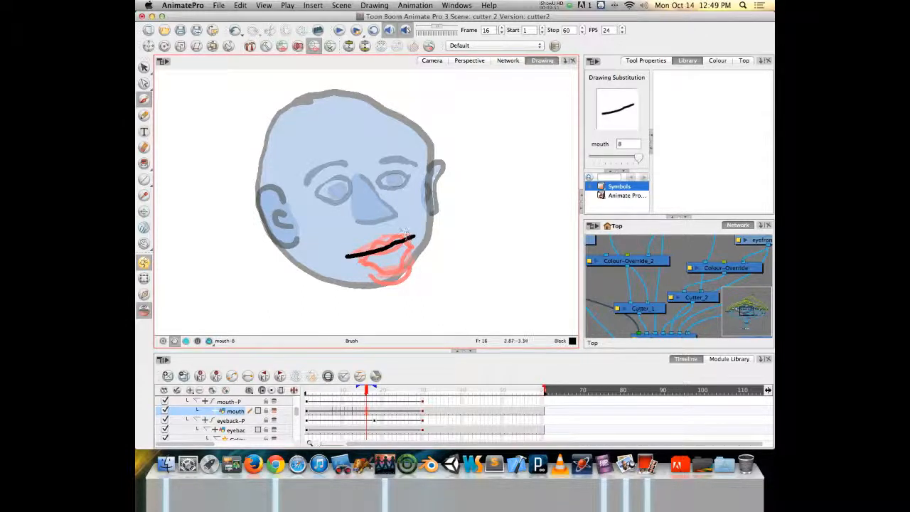
mouse_move(403, 245)
mouse_down()
mouse_move(379, 253)
mouse_move(413, 248)
mouse_move(352, 266)
mouse_up()
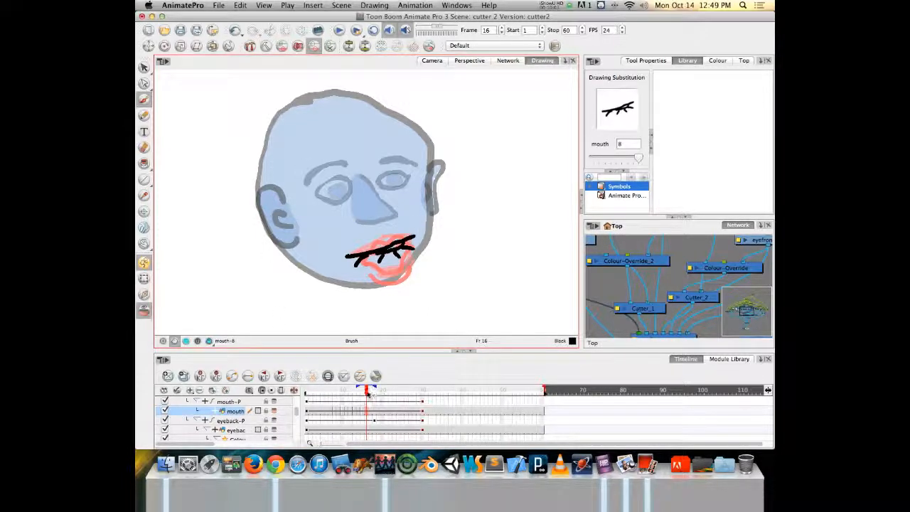
Scrub back through the mouth drawings on the timeline and stop at frame 8.
click(370, 391)
mouse_move(369, 391)
mouse_down()
mouse_move(318, 391)
mouse_move(366, 392)
mouse_up()
mouse_move(331, 392)
mouse_down()
mouse_move(364, 393)
mouse_move(358, 397)
mouse_up()
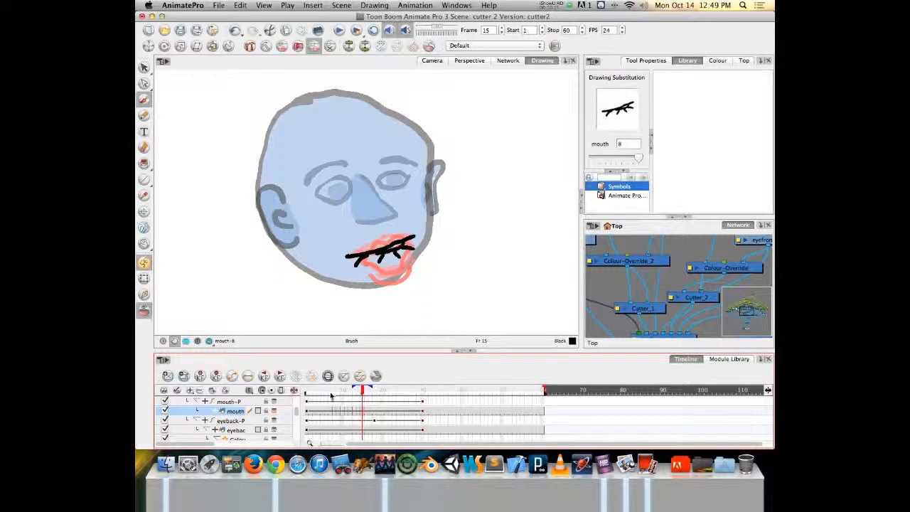
mouse_move(335, 392)
mouse_down()
mouse_move(366, 392)
mouse_move(338, 391)
mouse_up()
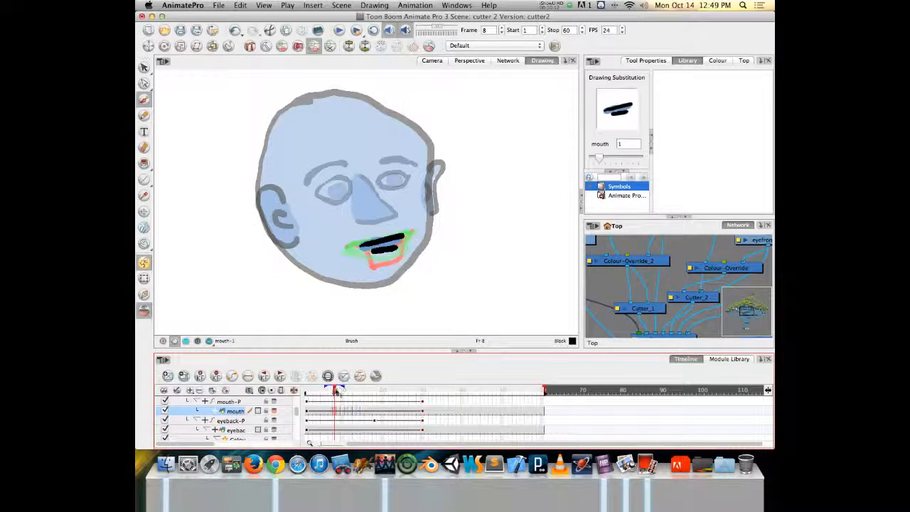
Cycle forwards and backwards through all the mouth layer's substitute drawings at frame 8 to compare the shapes.
key(bracketleft)
key(bracketleft)
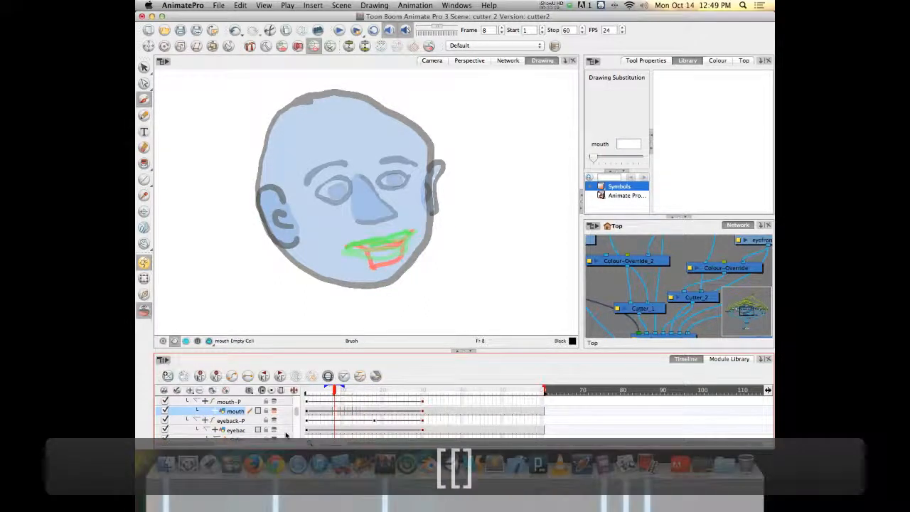
key(bracketright)
key(bracketright)
key(bracketright)
key(bracketright)
key(bracketright)
key(bracketright)
key(bracketright)
key(bracketright)
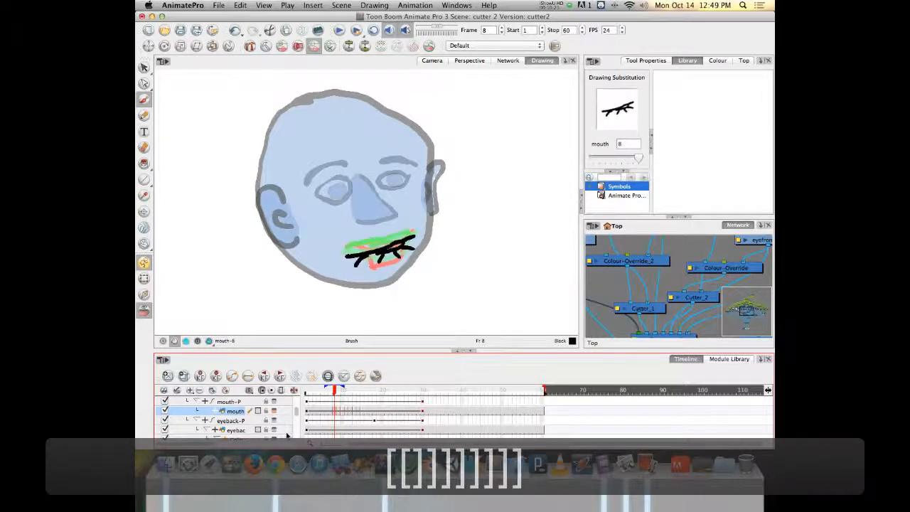
key(bracketleft)
key(bracketleft)
key(bracketleft)
key(bracketleft)
key(bracketleft)
key(bracketleft)
key(bracketleft)
key(bracketleft)
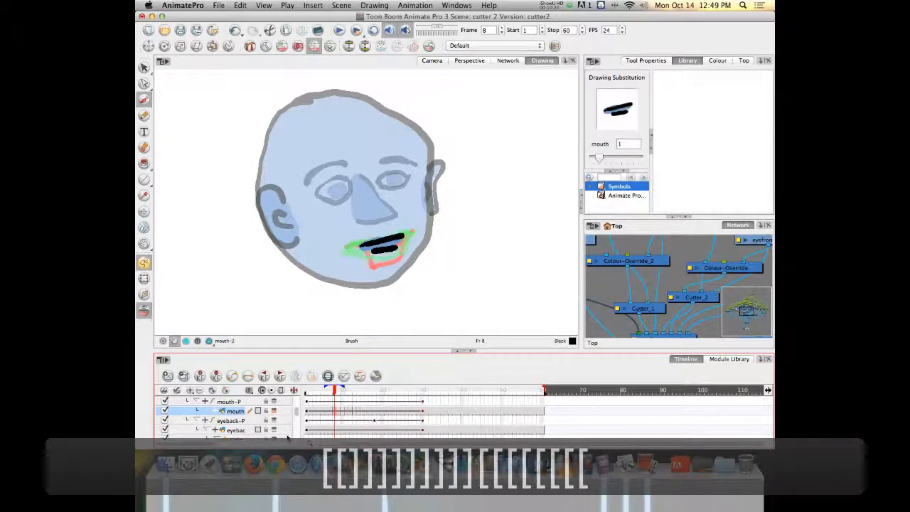
key(bracketright)
key(bracketright)
key(bracketright)
key(bracketright)
key(bracketright)
key(bracketright)
key(bracketright)
key(bracketright)
key(bracketright)
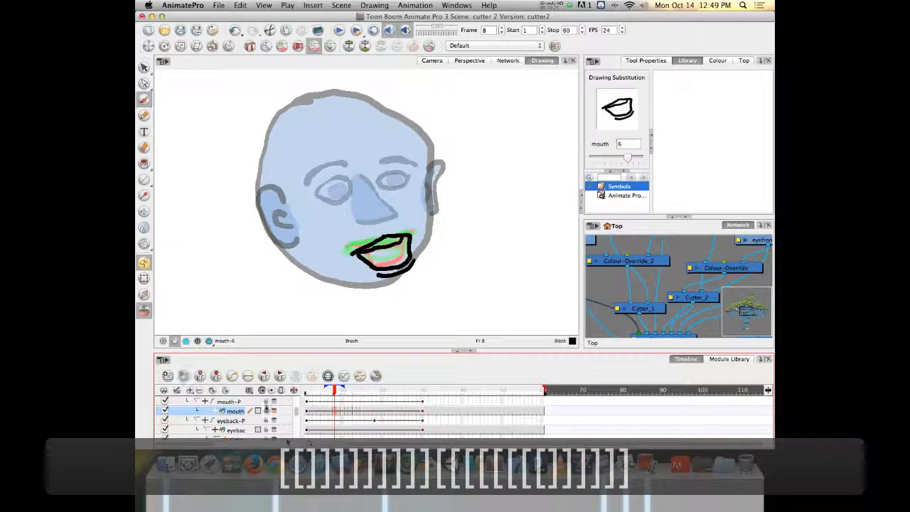
key(bracketleft)
key(bracketleft)
key(bracketleft)
key(bracketleft)
key(bracketleft)
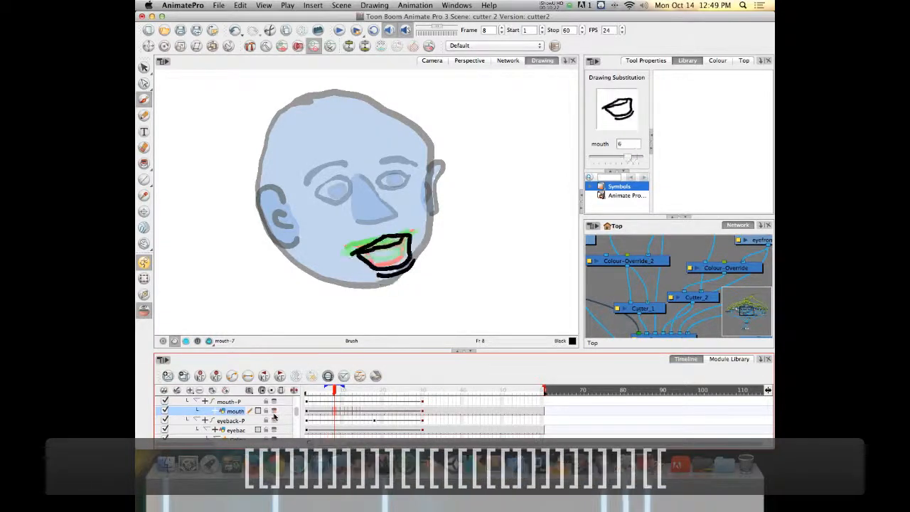
key(bracketleft)
key(bracketleft)
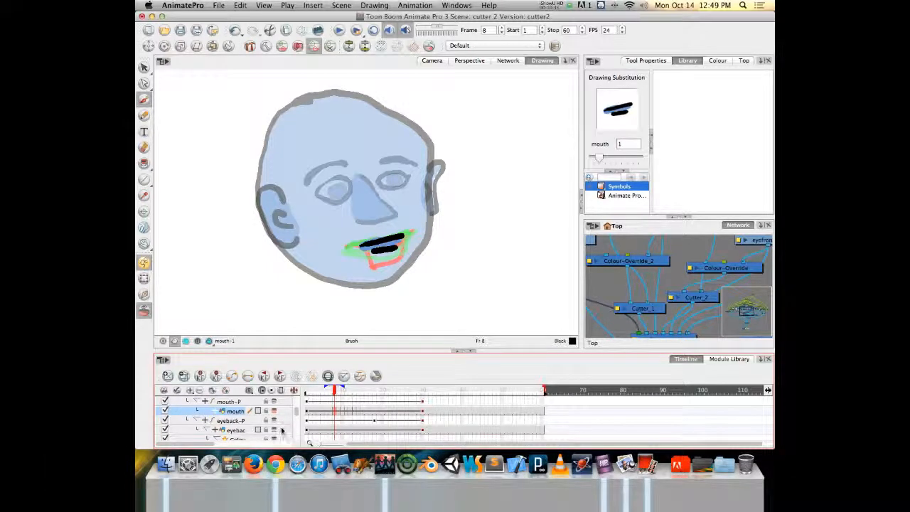
key(bracketright)
key(bracketright)
key(bracketright)
key(bracketright)
key(bracketright)
key(bracketright)
key(bracketright)
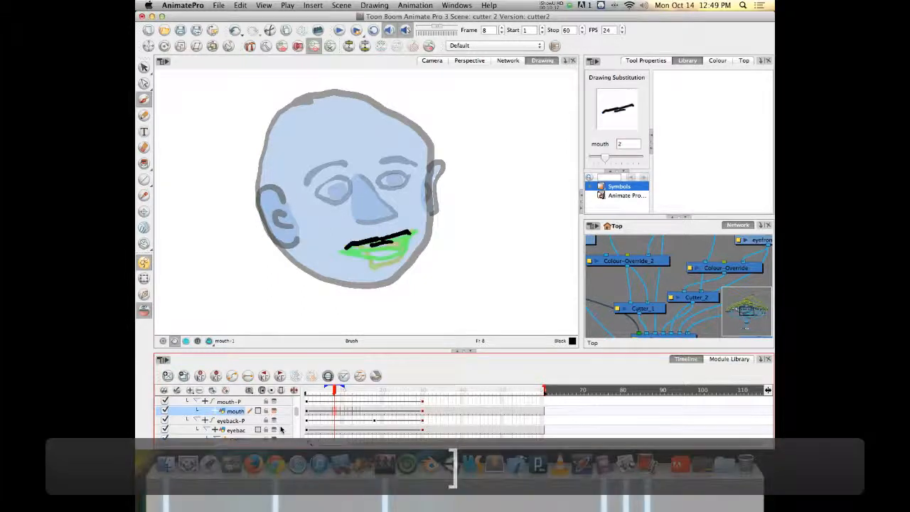
key(bracketleft)
key(bracketleft)
key(bracketleft)
key(bracketleft)
key(bracketleft)
key(bracketleft)
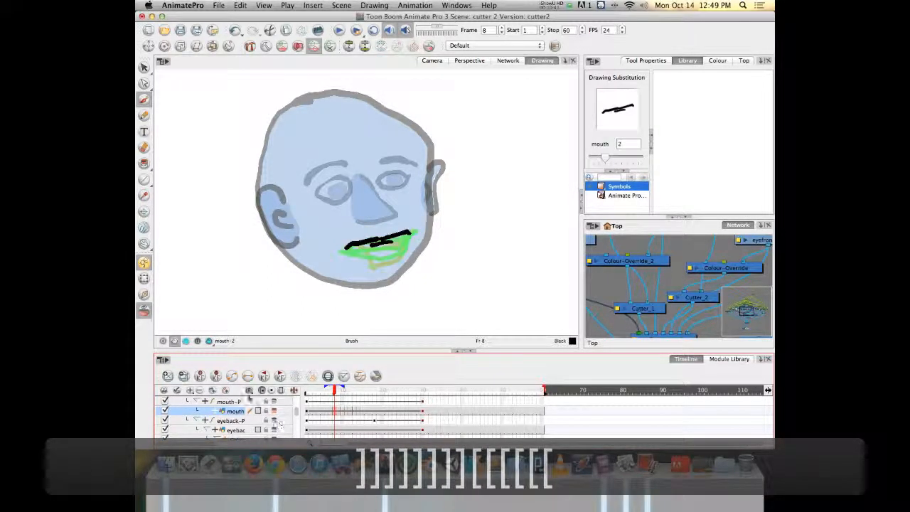
Turn off onion skinning and cycle through the mouth substitutions at frame 8, ending on drawing 2.
key(bracketright)
key(bracketright)
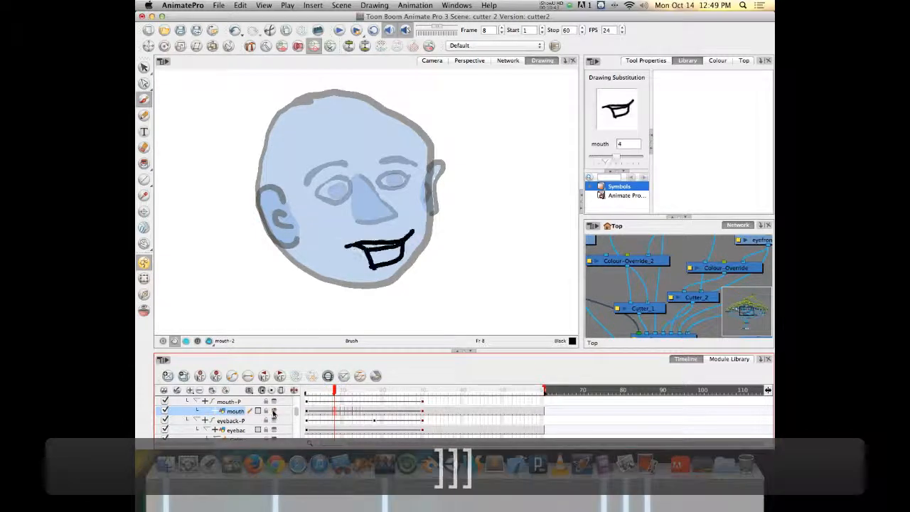
key(bracketright)
key(bracketright)
key(bracketright)
key(bracketright)
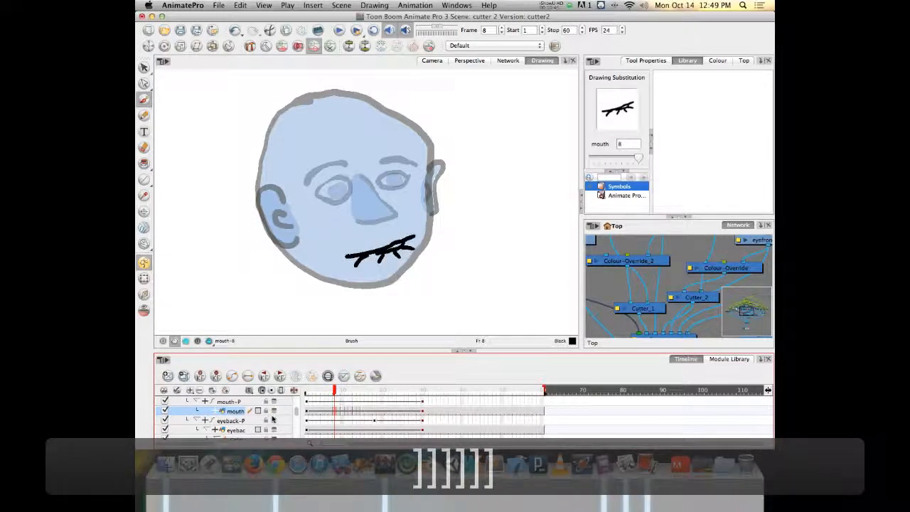
key(bracketleft)
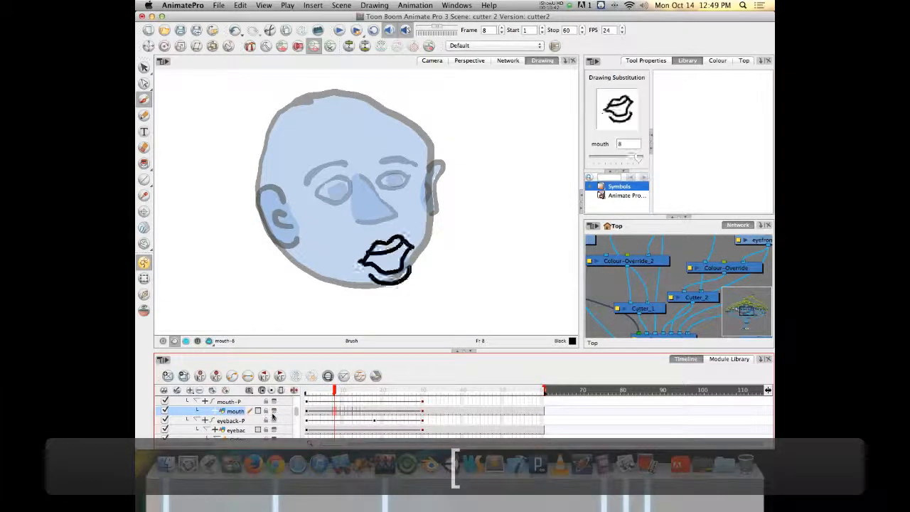
key(bracketleft)
key(bracketleft)
key(bracketleft)
key(bracketleft)
key(bracketleft)
key(bracketleft)
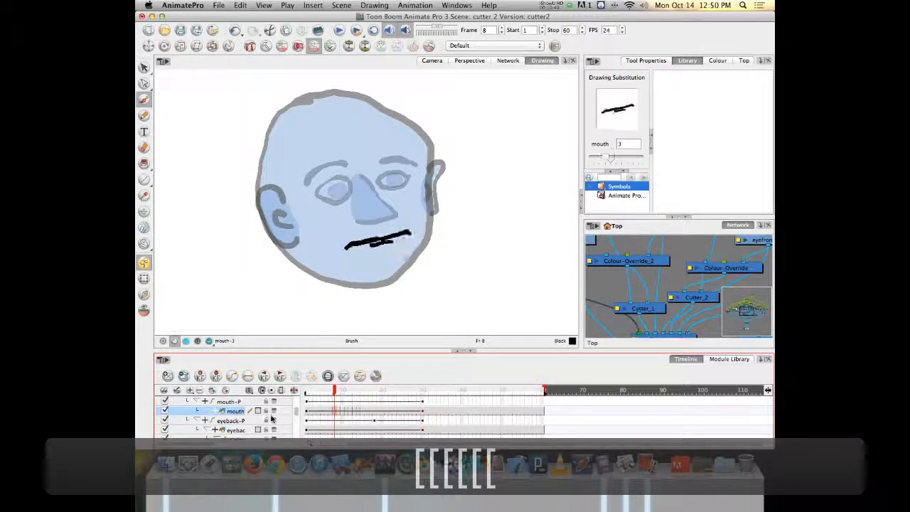
Add a new swatch to the colour palette and set it to a dark purple with RGB 104, 0, 88.
click(715, 61)
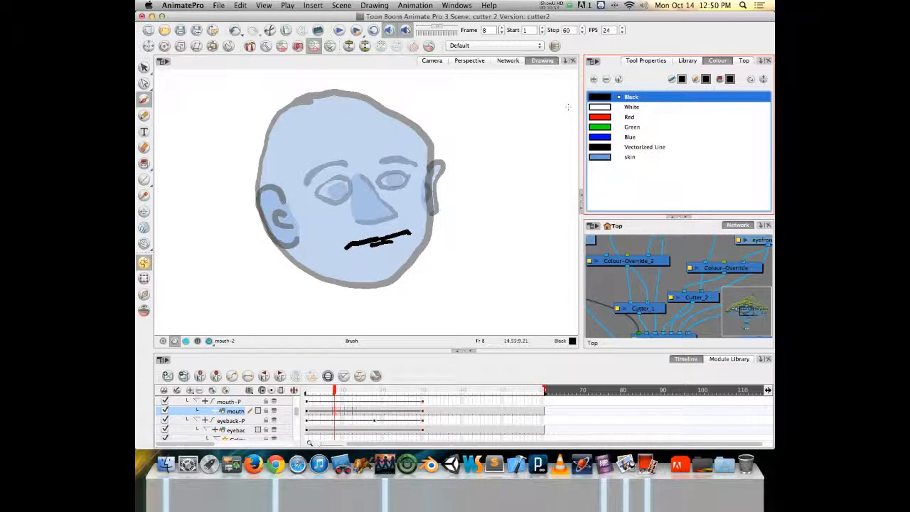
click(604, 117)
click(594, 79)
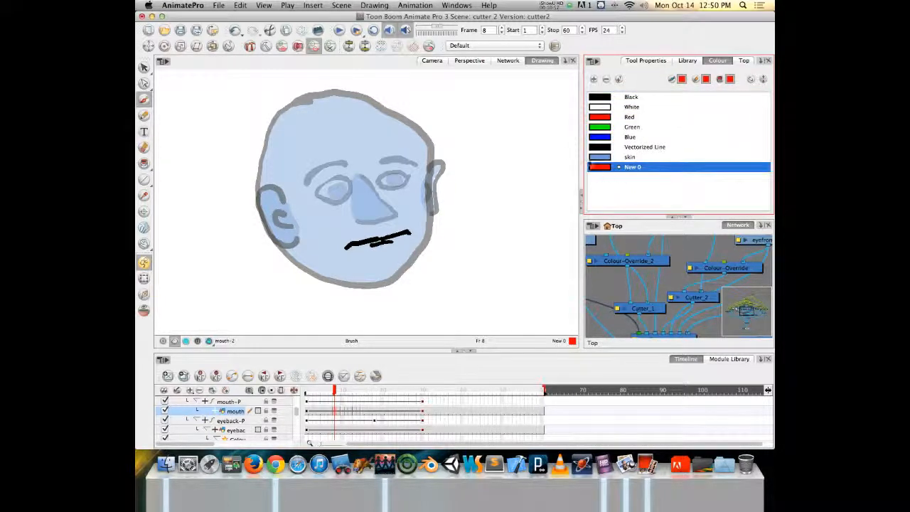
double_click(601, 167)
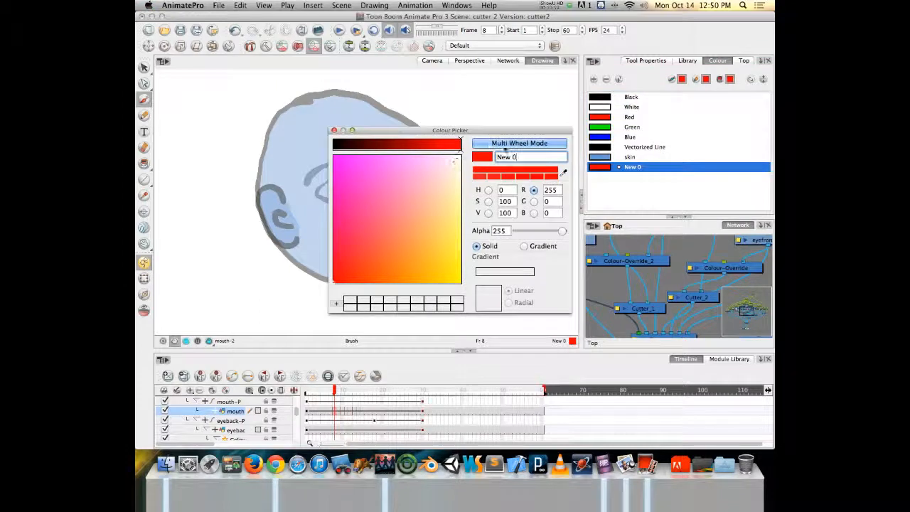
click(516, 144)
click(566, 152)
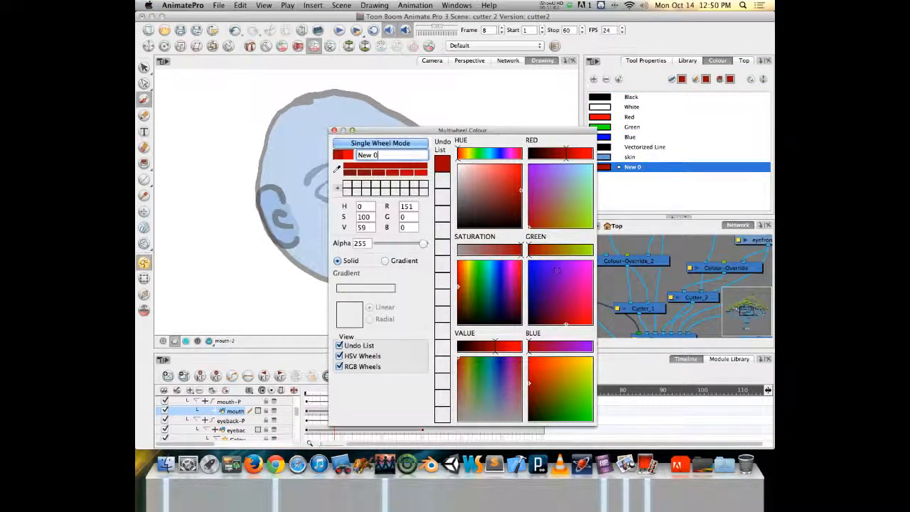
click(512, 293)
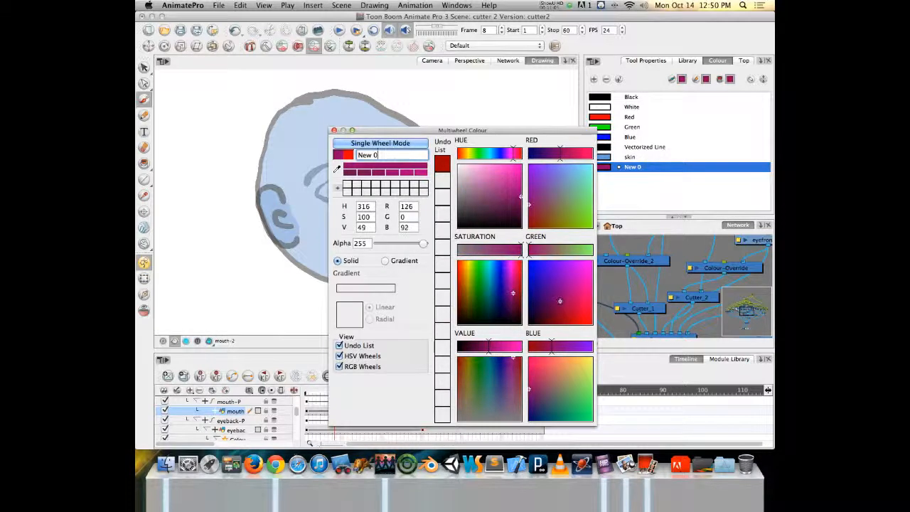
click(520, 201)
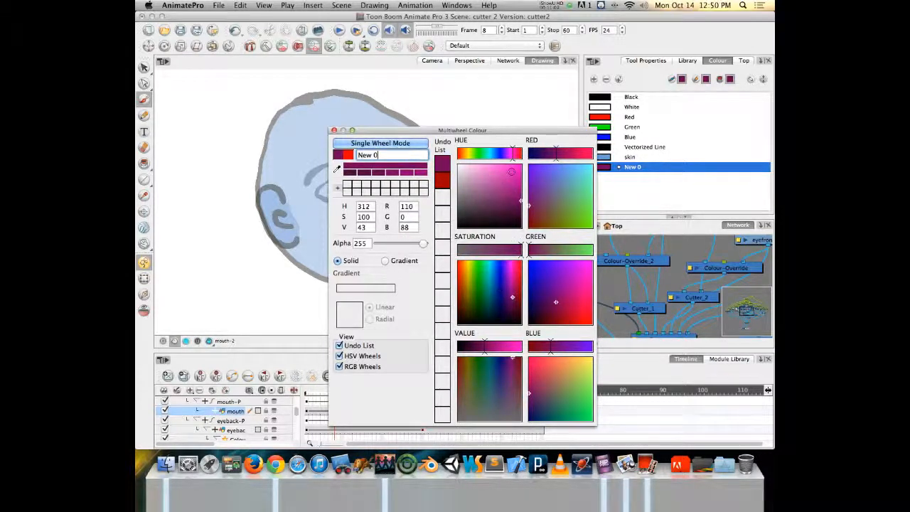
click(554, 153)
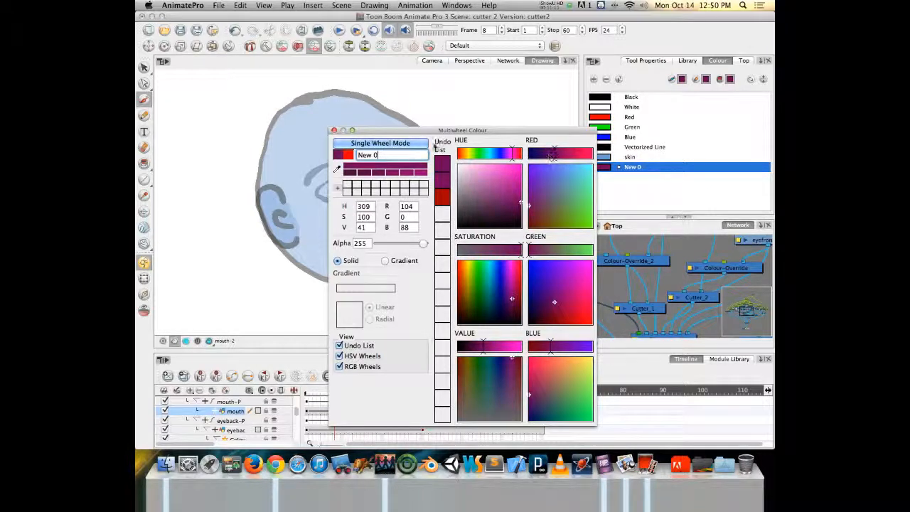
click(334, 131)
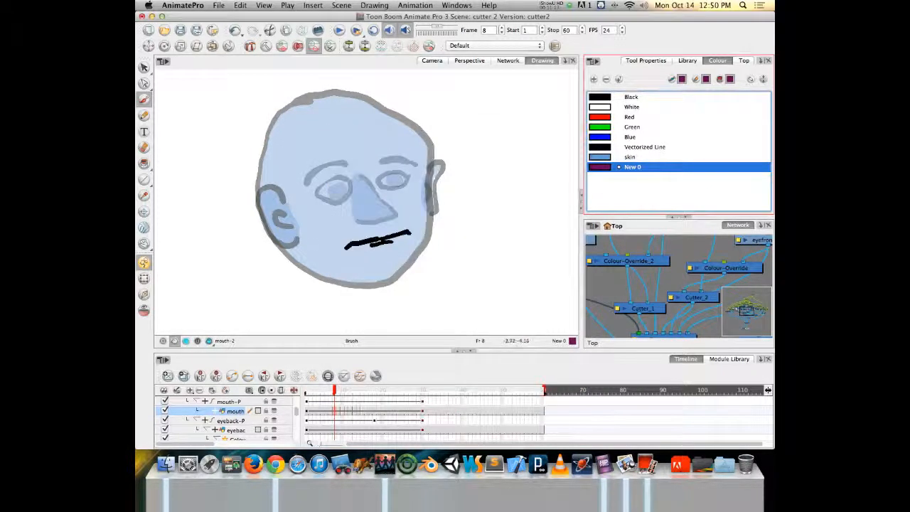
Fill the opening of mouth drawing 3 with the dark purple New 0 swatch using the Paint tool.
click(145, 163)
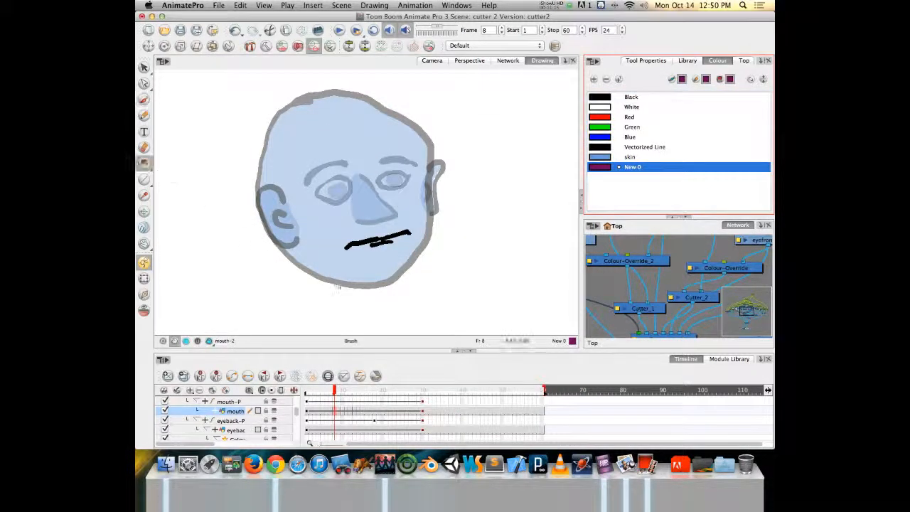
key(2)
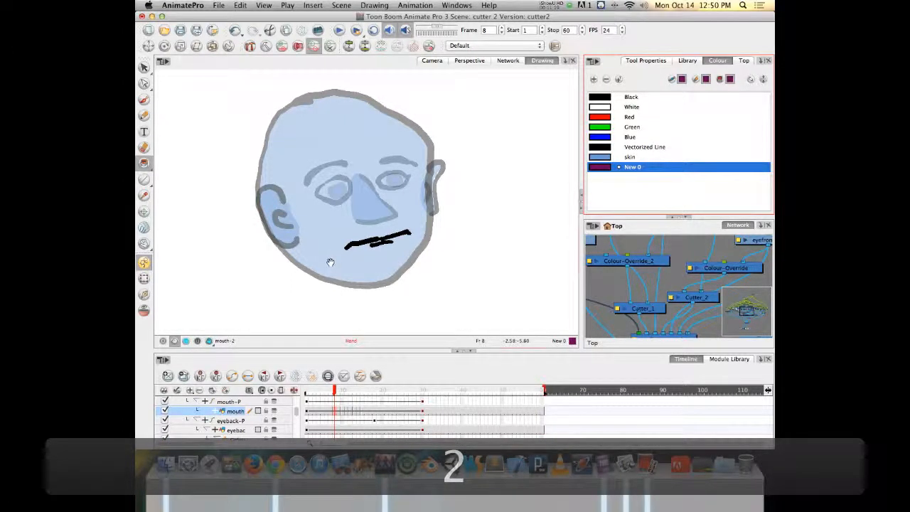
key(2)
key(2)
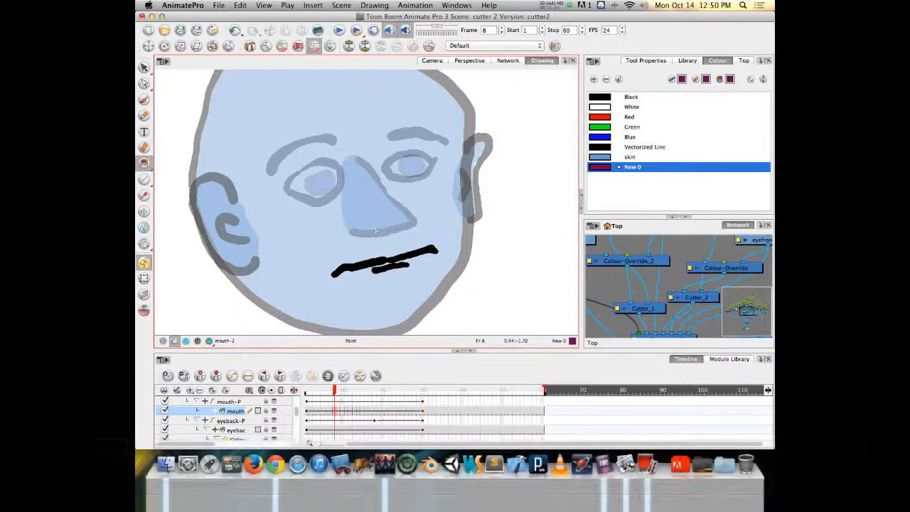
key(bracketright)
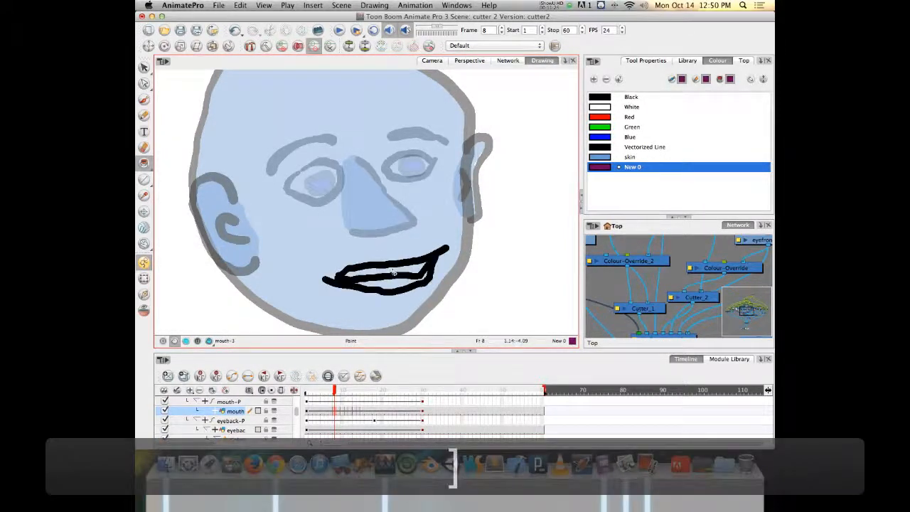
click(391, 290)
Paint the openings of mouth drawings 4 to 7 dark purple, ending on drawing 8.
key(bracketright)
key(bracketright)
key(bracketright)
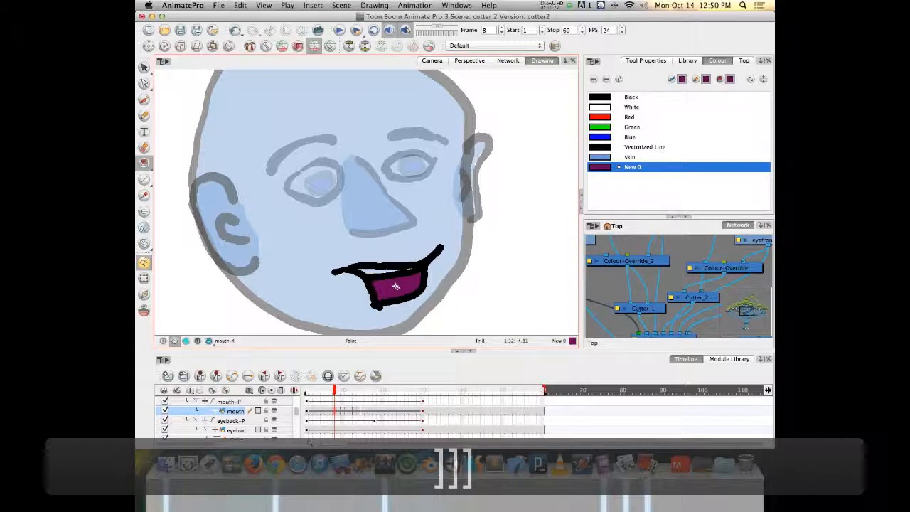
click(394, 288)
key(bracketright)
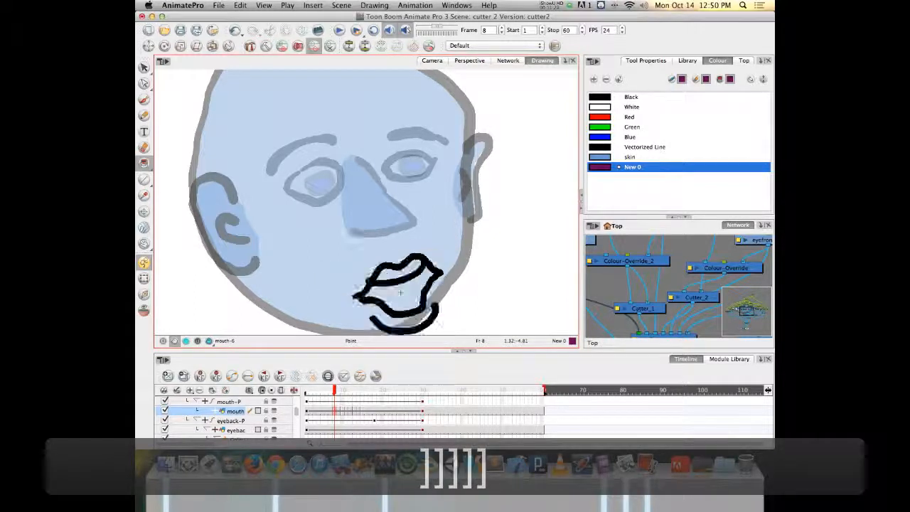
click(397, 293)
key(bracketright)
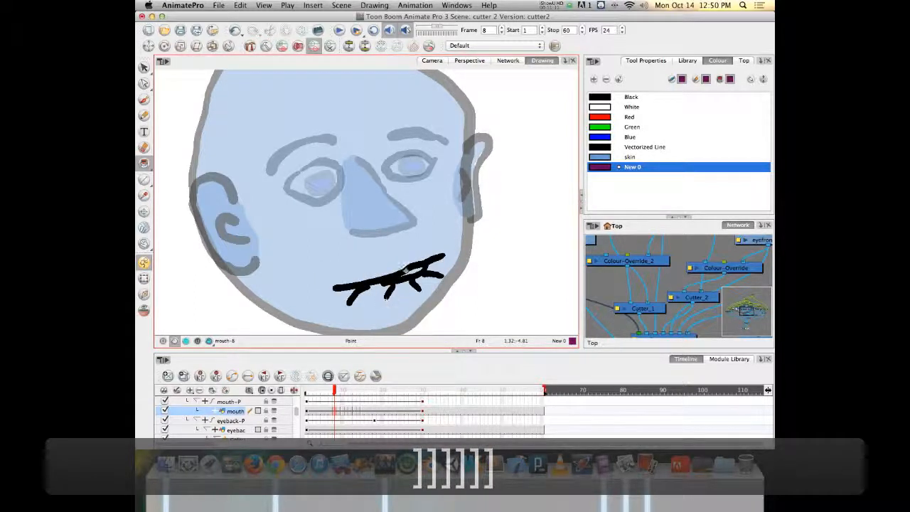
Fill the upper teeth areas of mouth drawings 8, 7 and 6 with the White swatch.
click(612, 106)
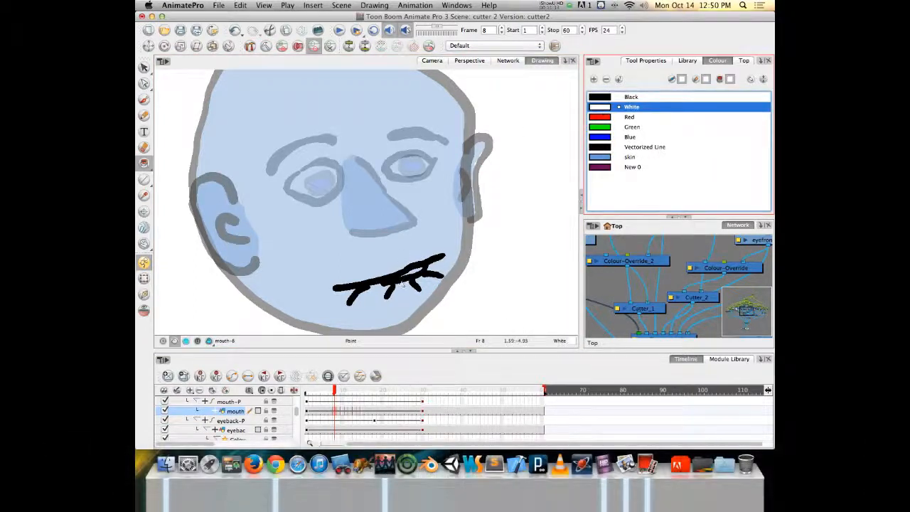
click(412, 276)
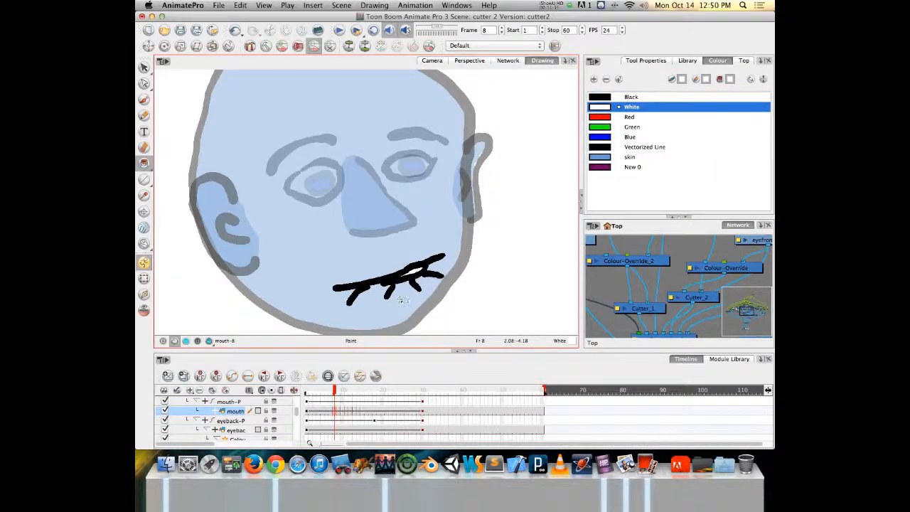
key(bracketleft)
click(395, 273)
key(bracketleft)
click(399, 264)
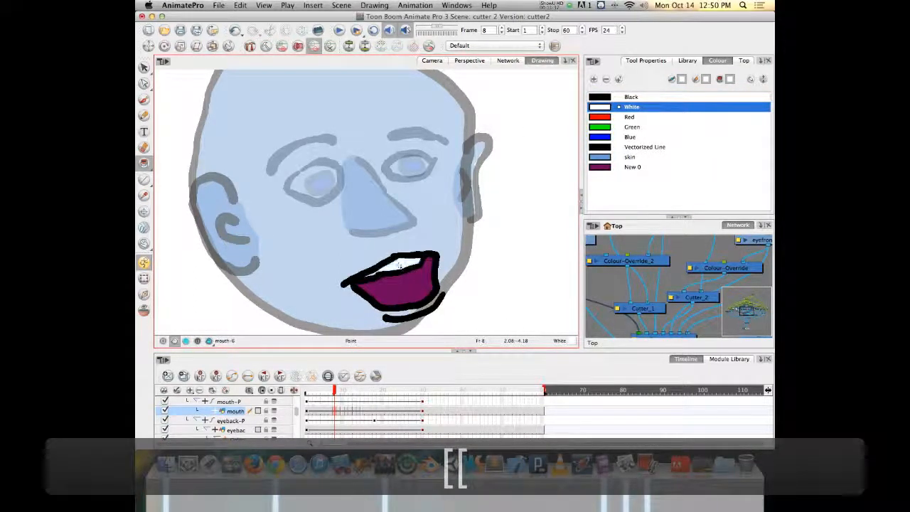
Paint the upper teeth areas of mouth drawings 5 and 4 white, and go back to drawing 2.
key(bracketleft)
key(bracketleft)
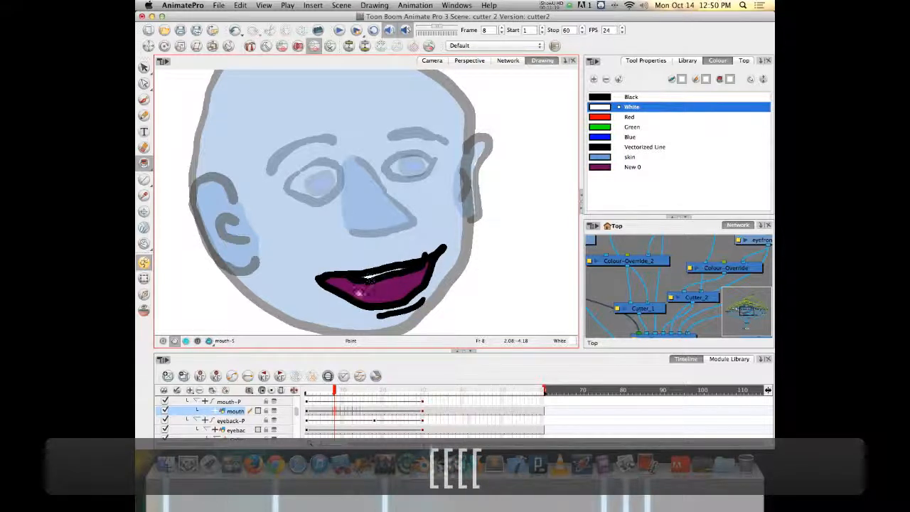
key(bracketleft)
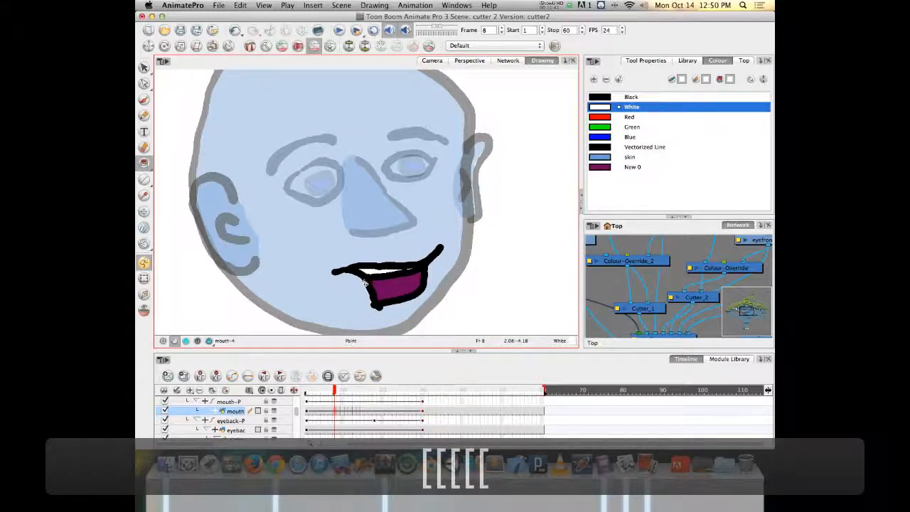
click(413, 271)
key(bracketleft)
key(bracketleft)
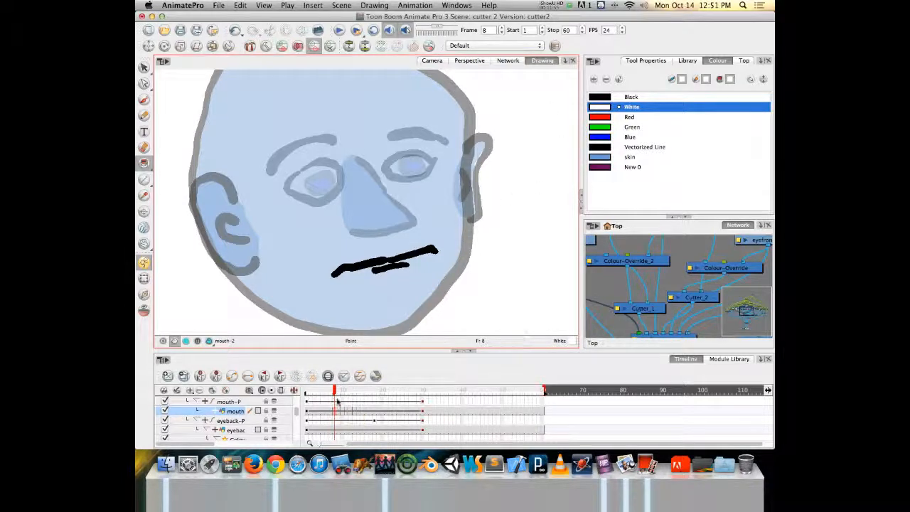
Cycle backwards and forwards through the mouth layer's substitute drawings at frame 8 to check the coloured shapes.
key(bracketleft)
key(bracketleft)
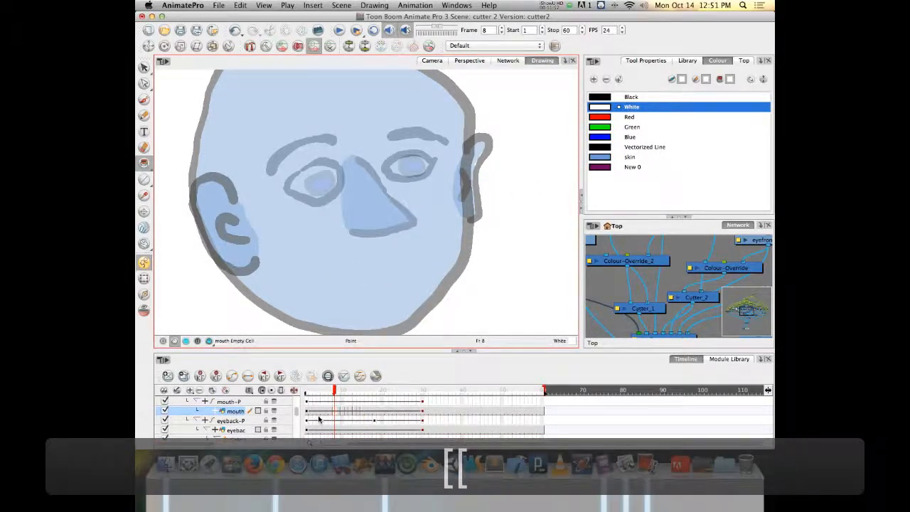
key(bracketright)
key(bracketright)
key(bracketright)
key(bracketright)
key(bracketright)
key(bracketright)
key(bracketright)
key(bracketright)
key(bracketright)
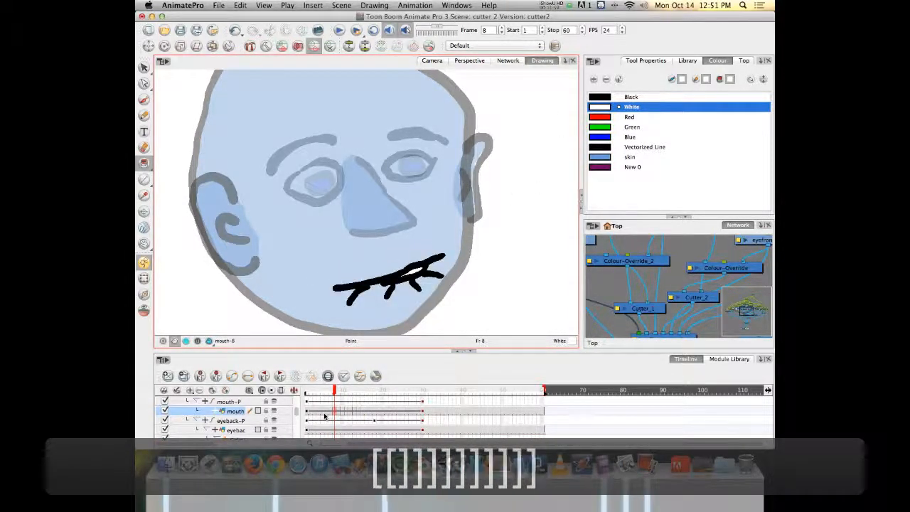
key(bracketleft)
key(bracketleft)
key(bracketleft)
key(bracketleft)
key(bracketleft)
key(bracketleft)
key(bracketleft)
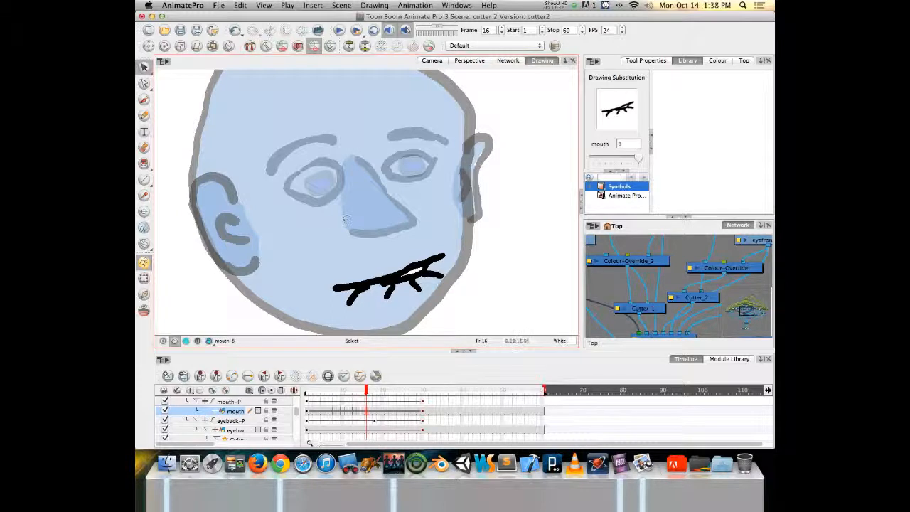
Set the mouth layer's drawing substitution to 1 at frames 16, 15, 14 and 13.
click(634, 160)
drag(634, 161, 599, 157)
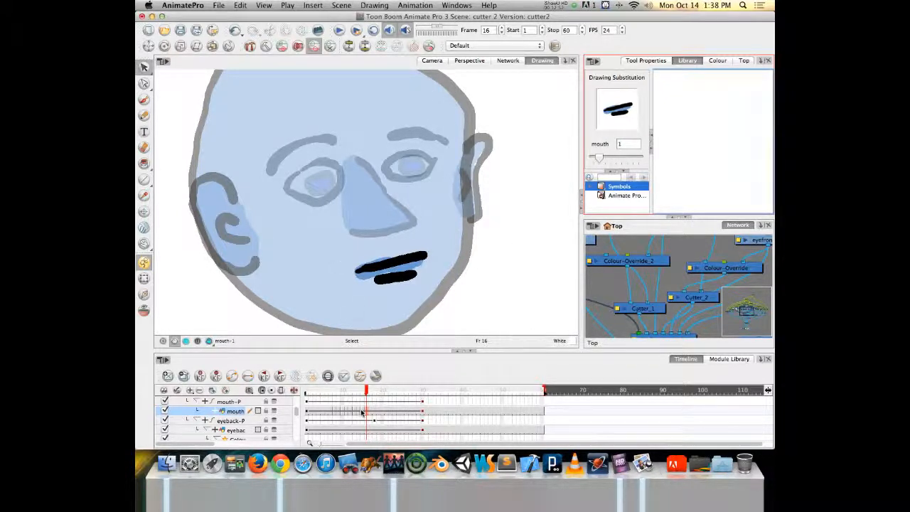
drag(367, 390, 326, 389)
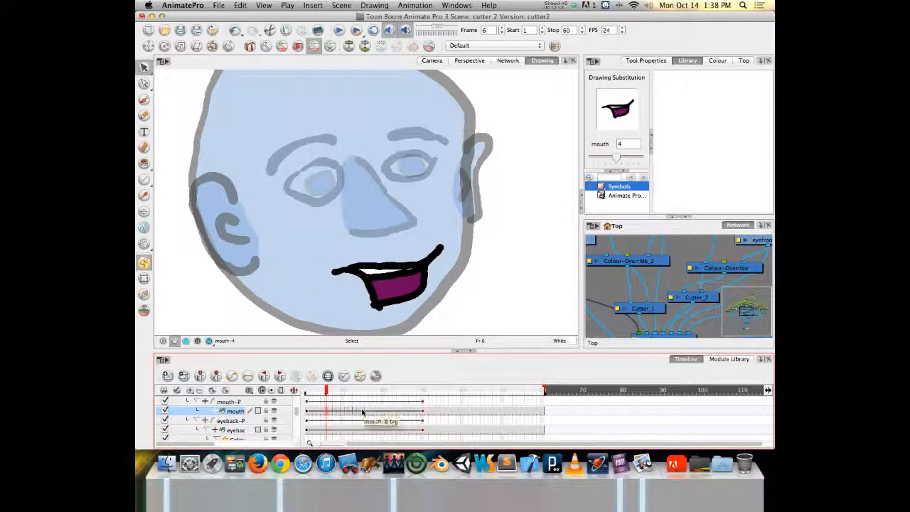
click(362, 413)
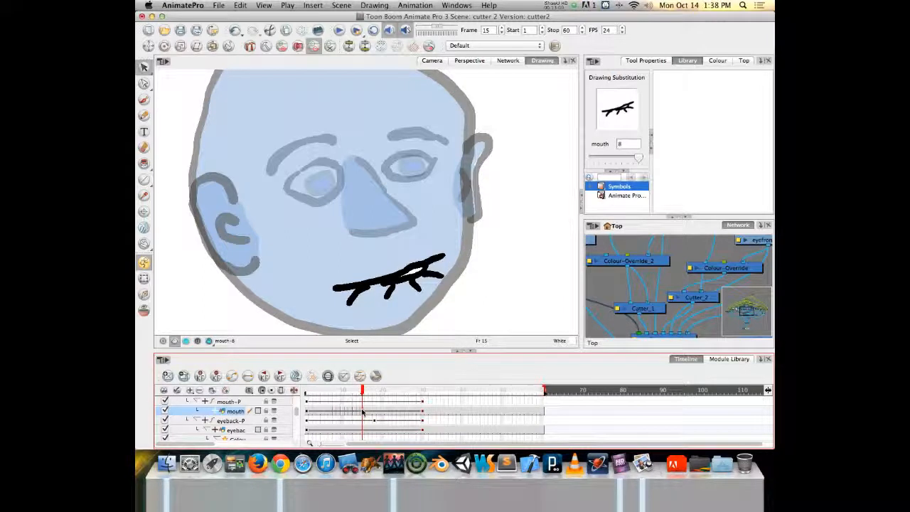
click(599, 160)
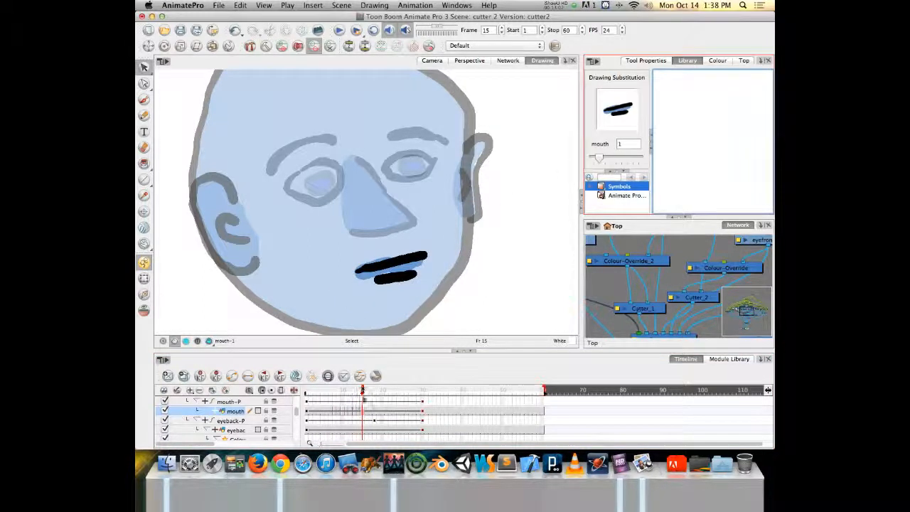
click(358, 412)
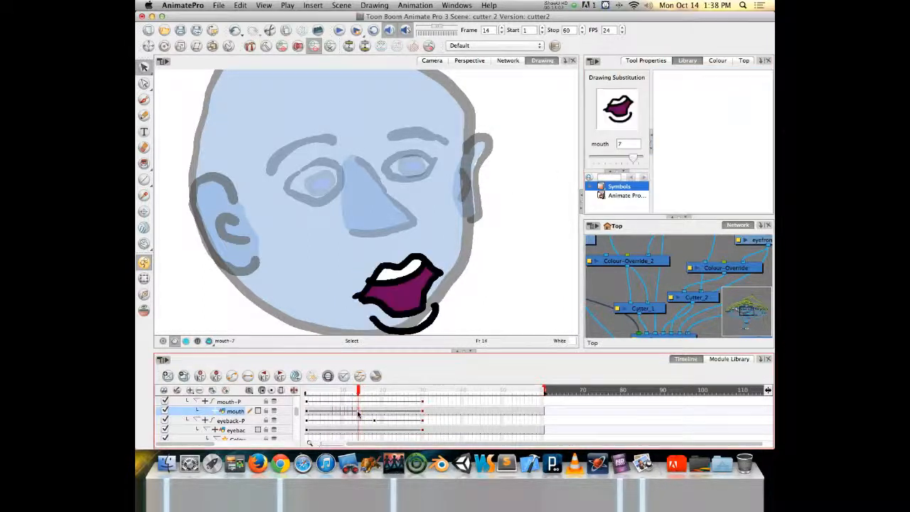
click(597, 160)
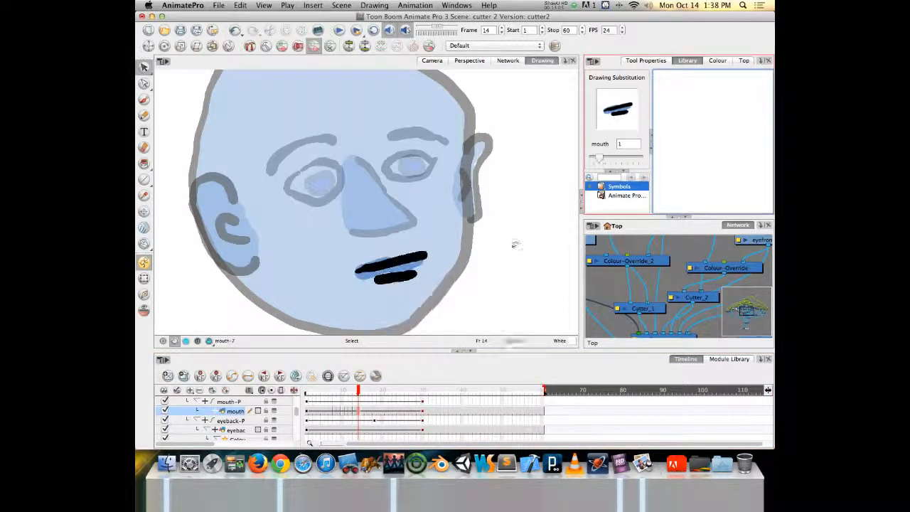
click(354, 411)
click(599, 160)
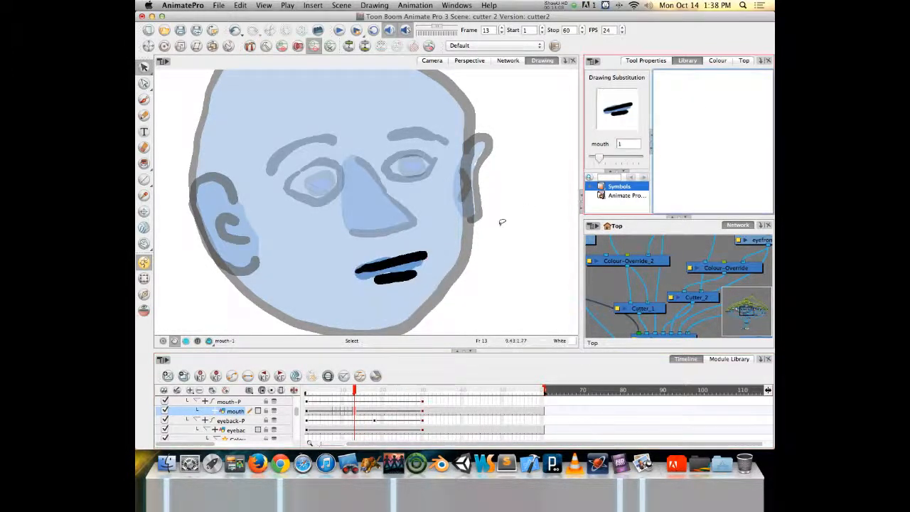
Switch the mouth layer's drawing substitution to 1 at frames 4, 3, 9 and 2.
click(320, 412)
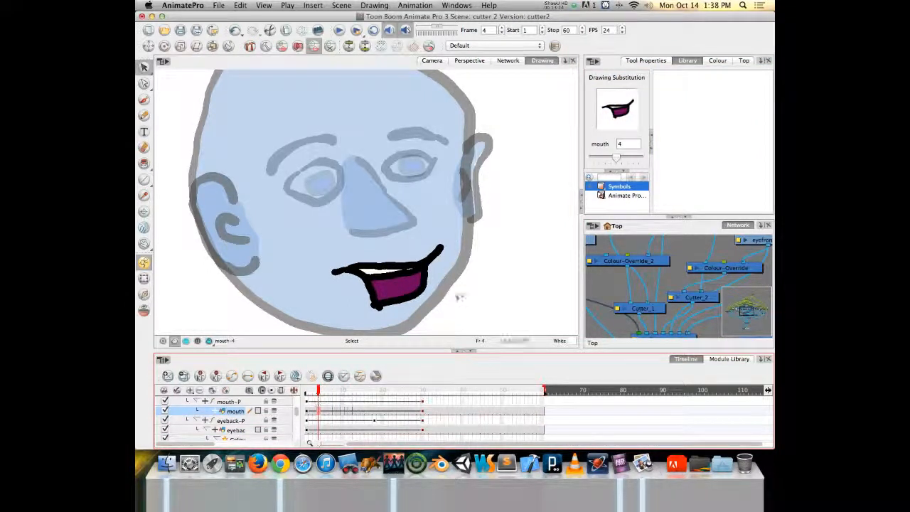
click(628, 161)
drag(629, 161, 600, 157)
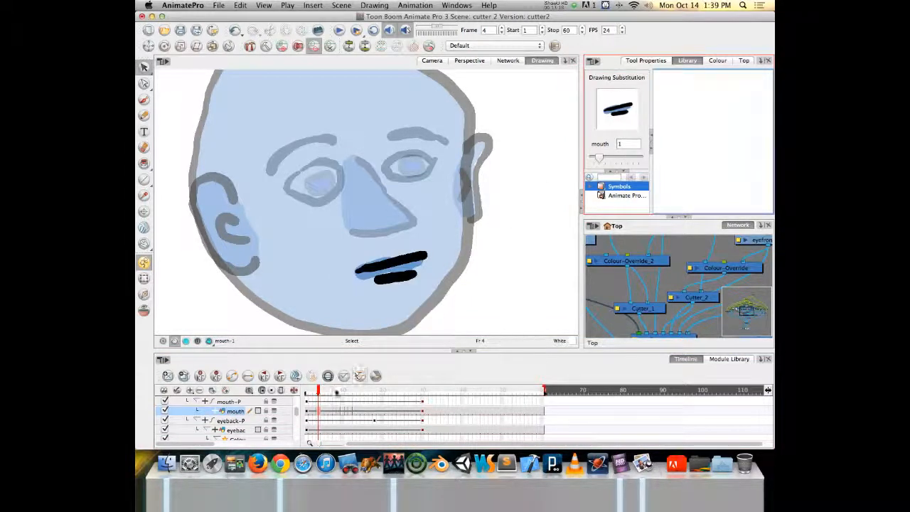
click(314, 414)
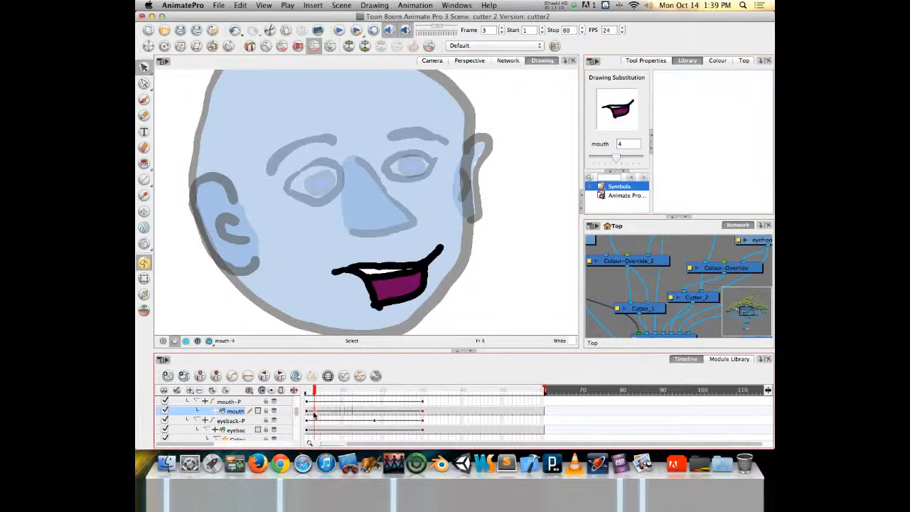
click(599, 161)
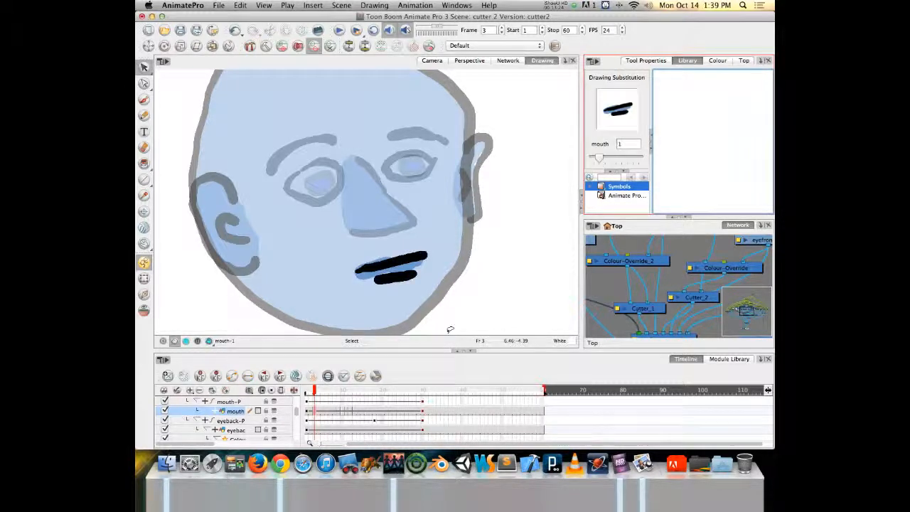
click(338, 415)
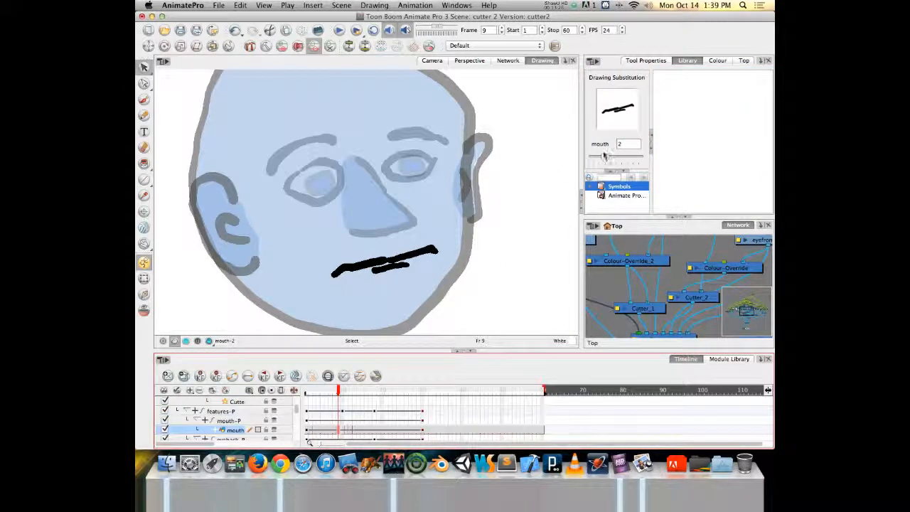
click(598, 157)
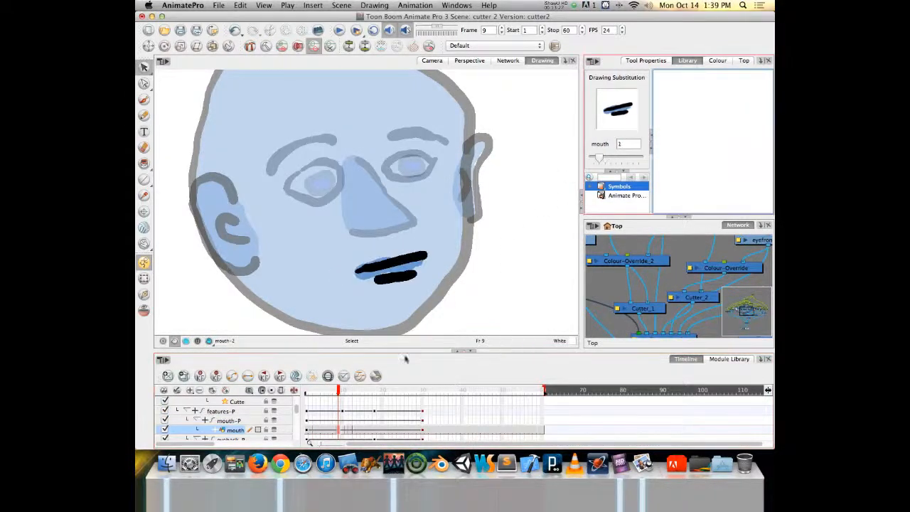
click(310, 433)
drag(615, 157, 598, 157)
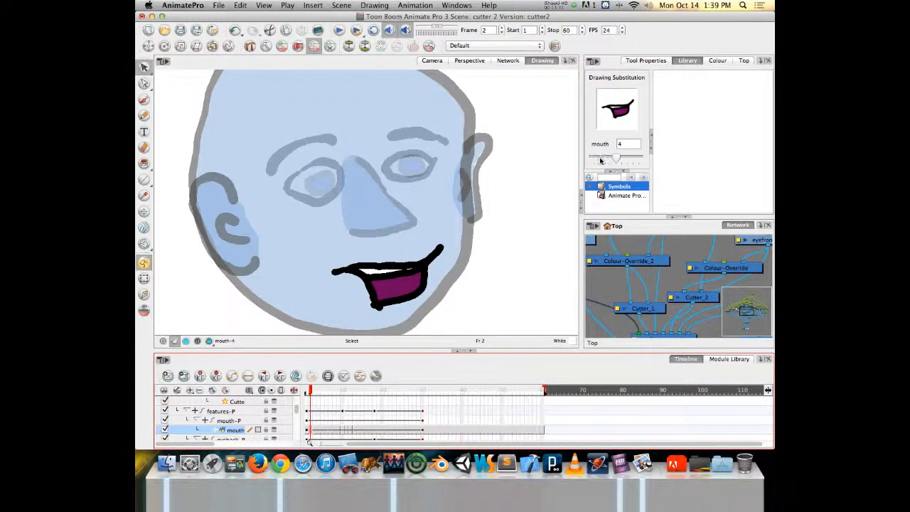
Set the drawing substitution to 1 across frames 1 to 17 of the mouth layer, and move to frame 23.
click(308, 430)
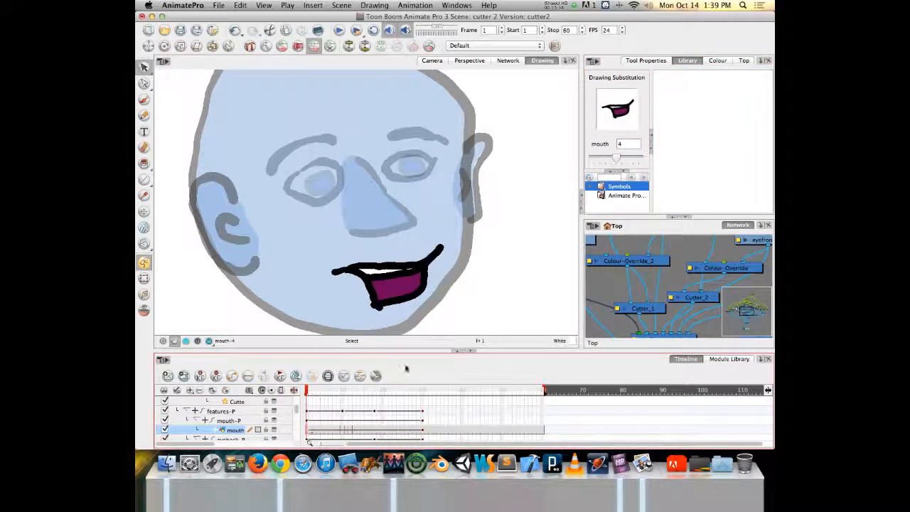
shift+click(369, 430)
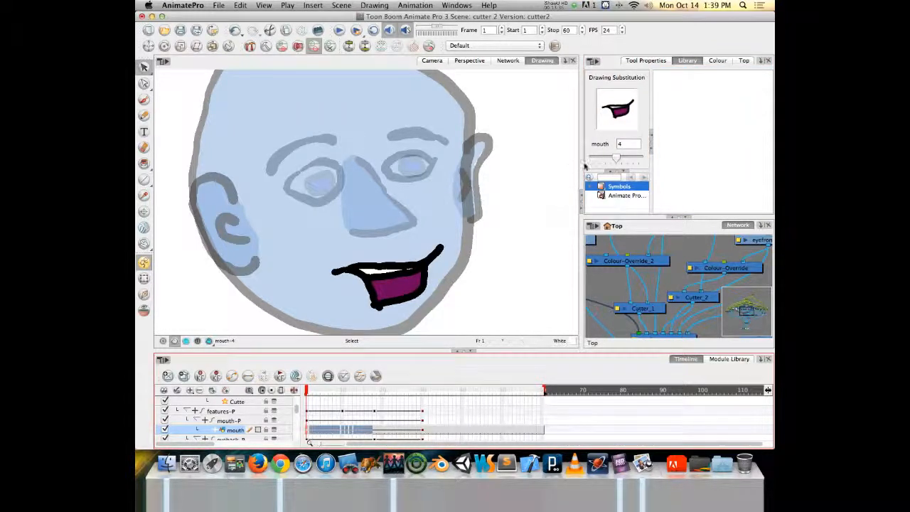
drag(615, 157, 599, 160)
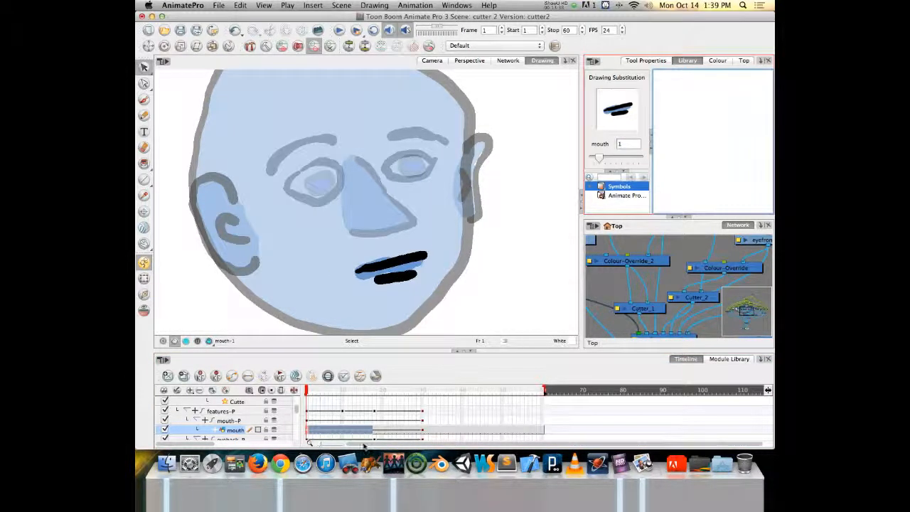
click(394, 427)
scroll(364, 416, up, 1)
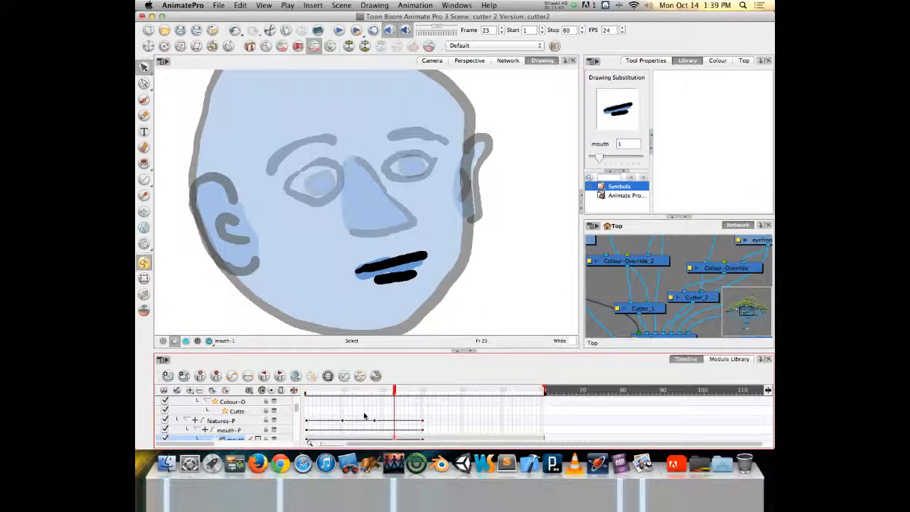
scroll(367, 406, up, 2)
scroll(367, 406, down, 3)
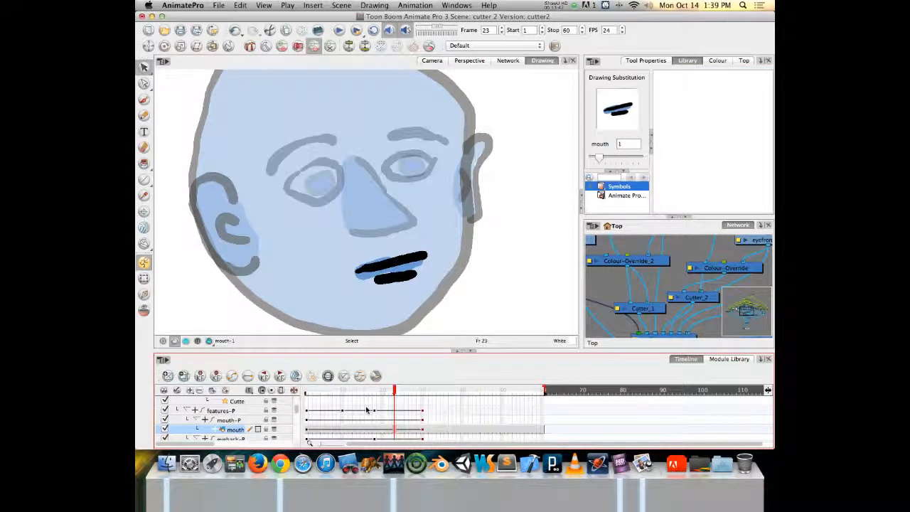
scroll(366, 409, up, 1)
scroll(367, 409, down, 1)
right_click(439, 429)
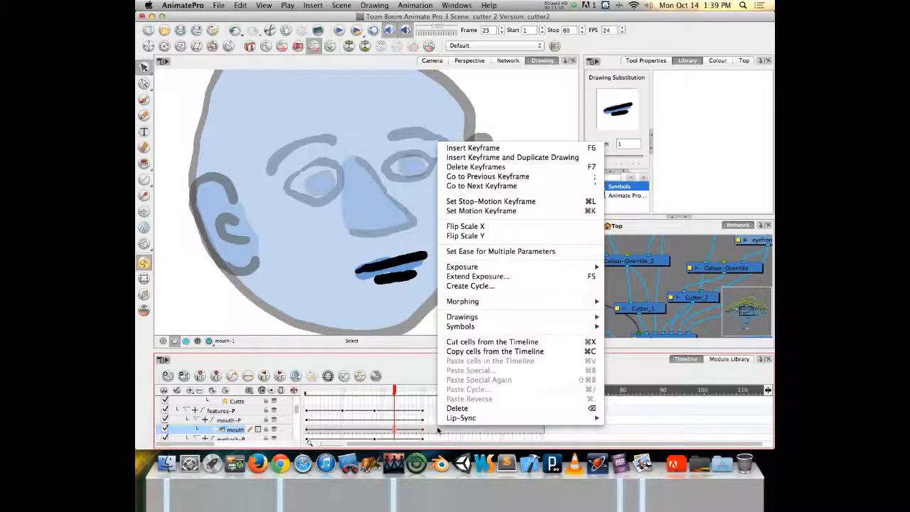
mouse_move(448, 319)
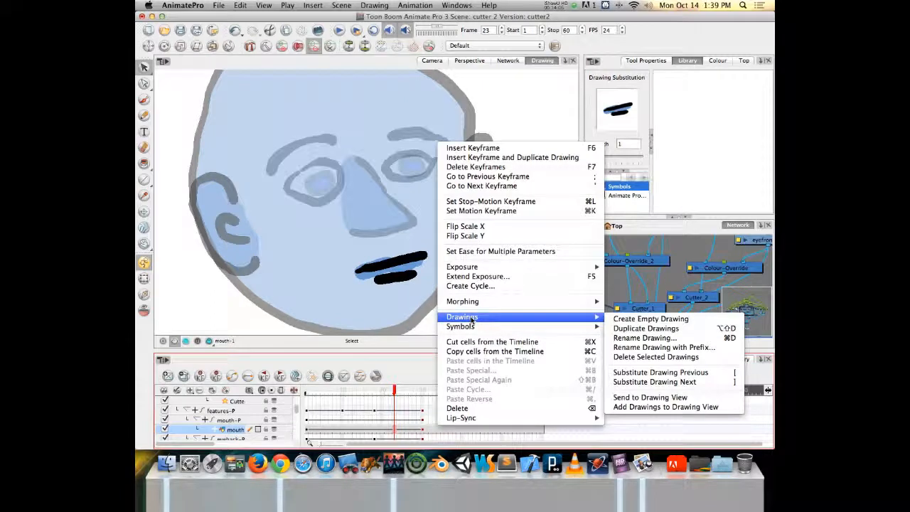
click(359, 431)
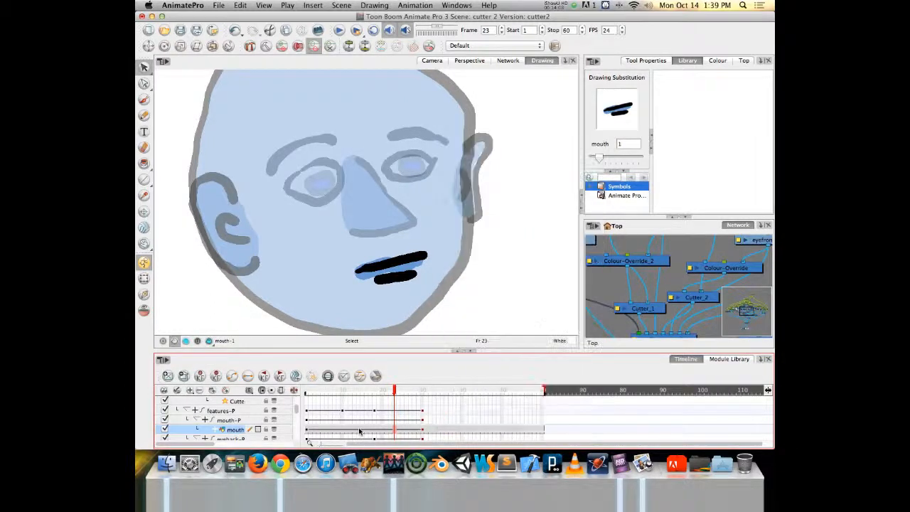
Create a new empty drawing on the mouth layer at frame 23 and brush a closed zigzag mouth outline in white.
scroll(359, 432, up, 1)
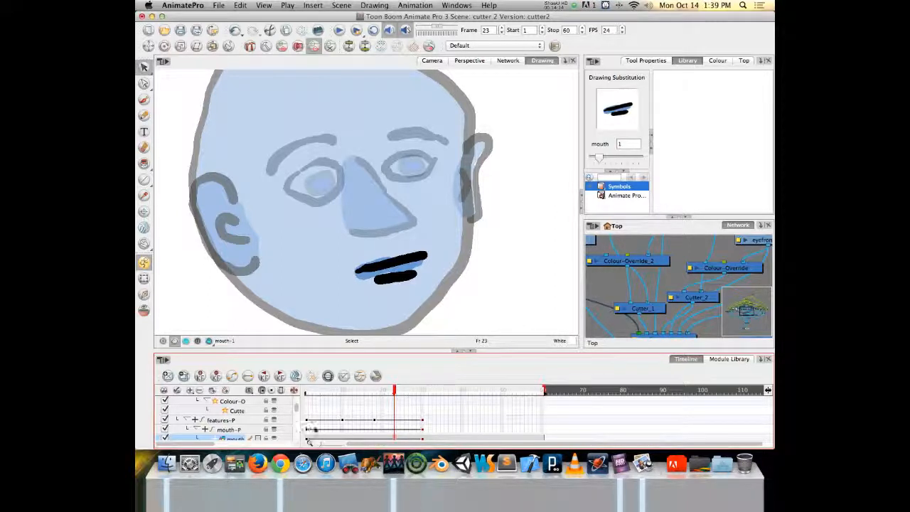
scroll(318, 429, down, 4)
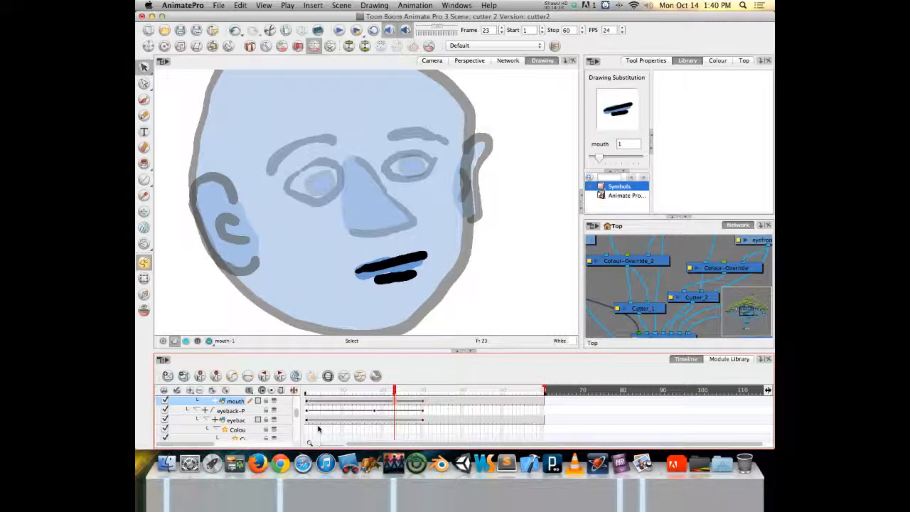
scroll(318, 428, up, 1)
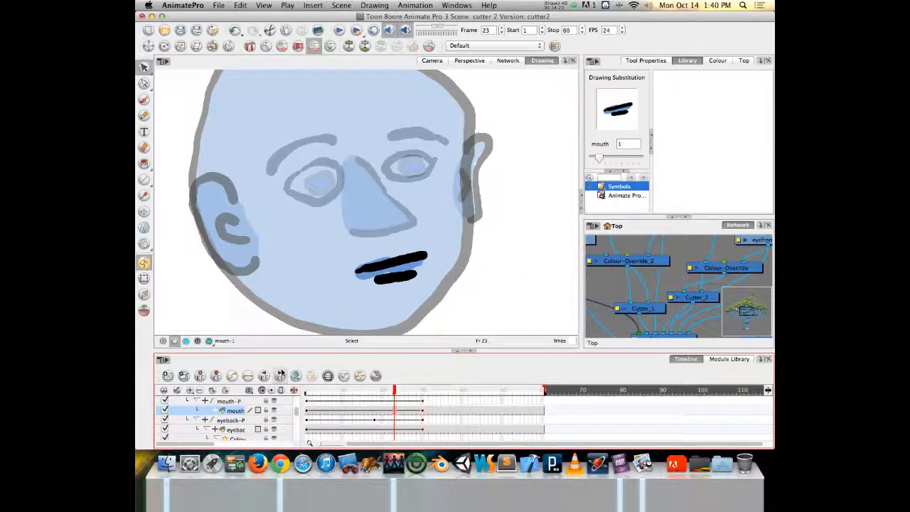
click(168, 375)
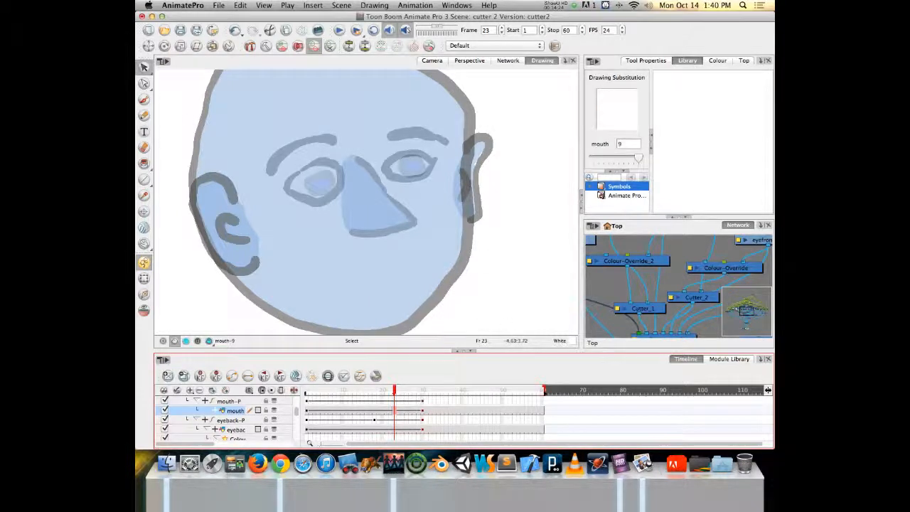
click(143, 99)
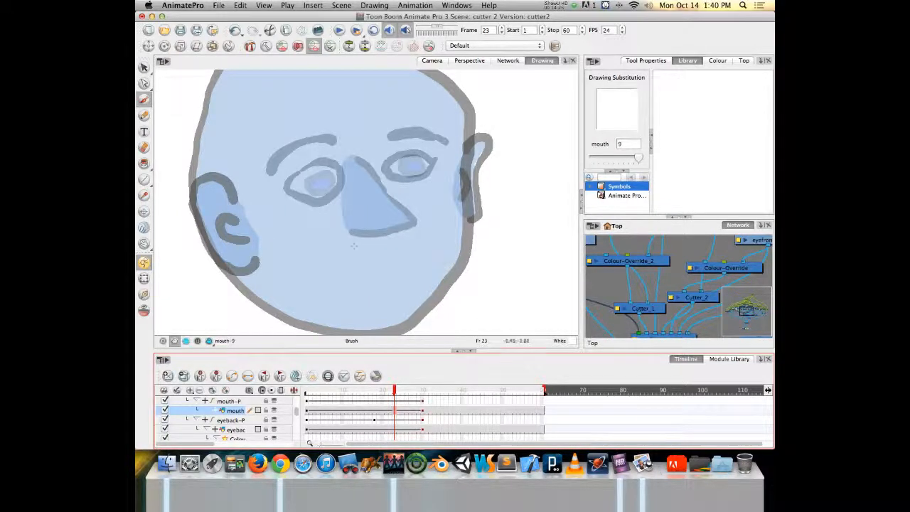
mouse_move(353, 246)
mouse_down()
mouse_move(439, 251)
mouse_move(386, 275)
mouse_move(333, 270)
mouse_up()
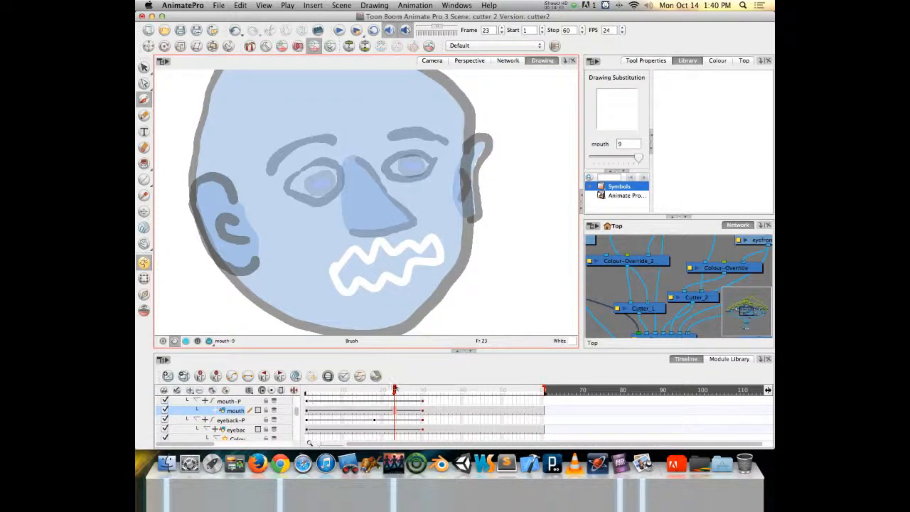
Delete the zigzag drawing exposed at frame 33 of the mouth layer.
mouse_move(394, 389)
mouse_down()
mouse_move(386, 390)
mouse_move(413, 391)
mouse_move(402, 391)
mouse_up()
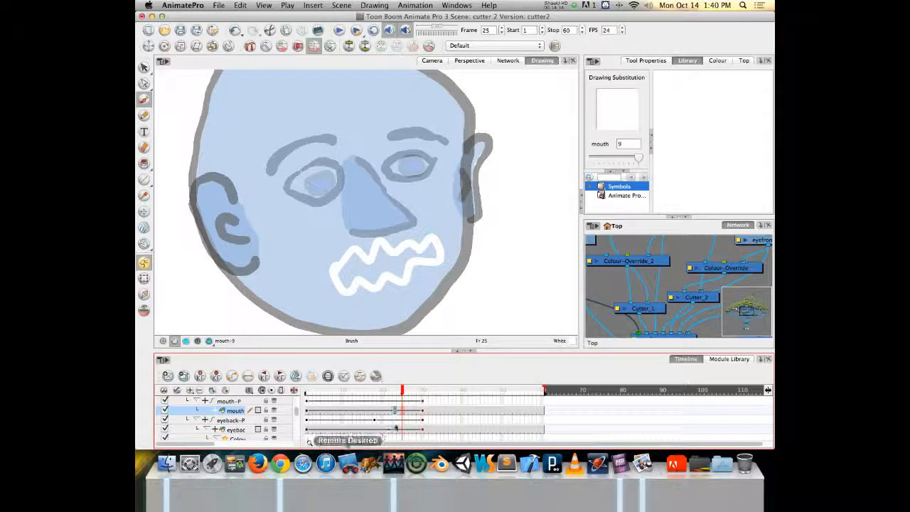
click(396, 410)
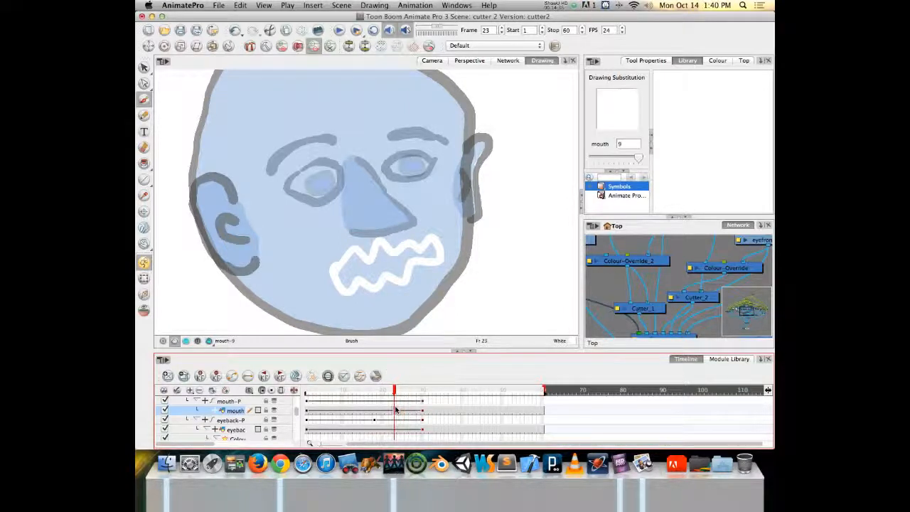
click(434, 429)
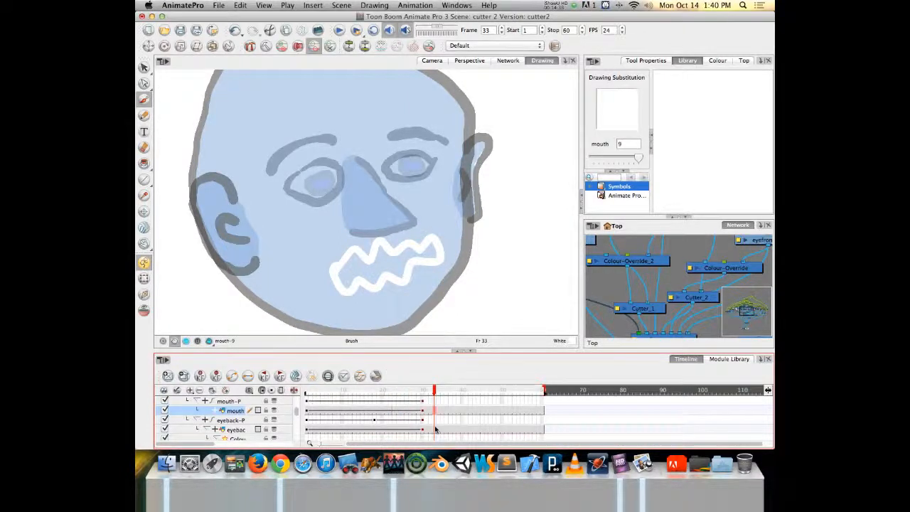
right_click(435, 429)
click(429, 413)
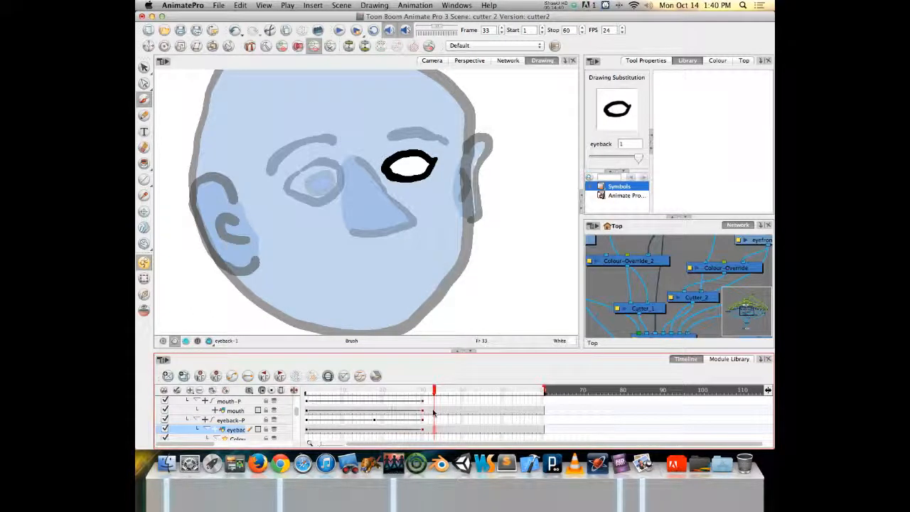
click(433, 410)
right_click(433, 411)
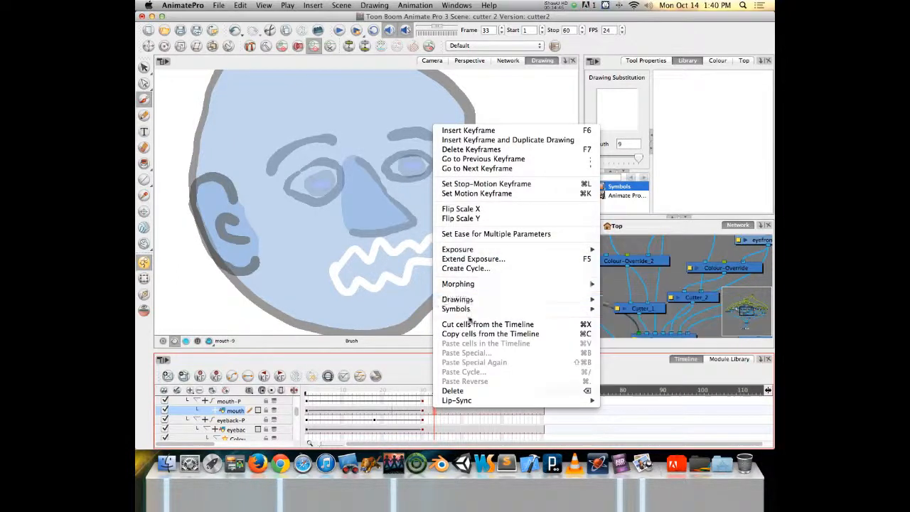
mouse_move(468, 305)
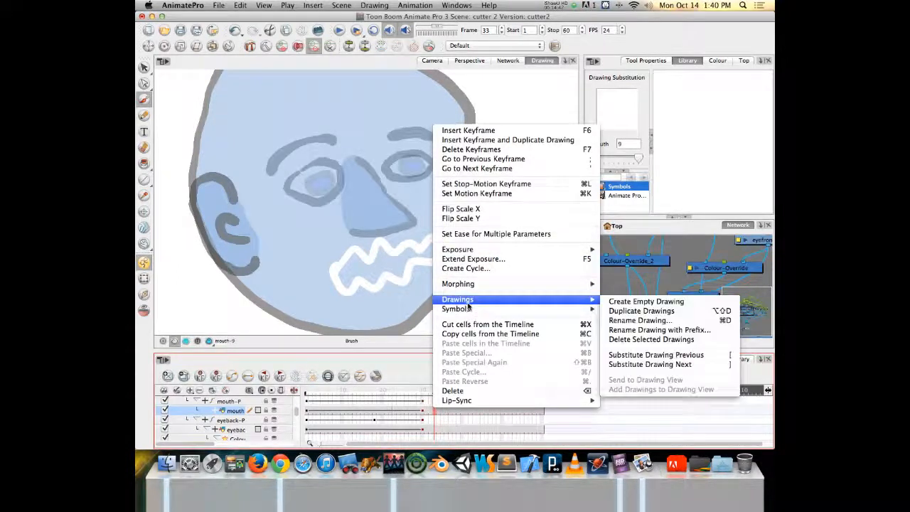
click(631, 339)
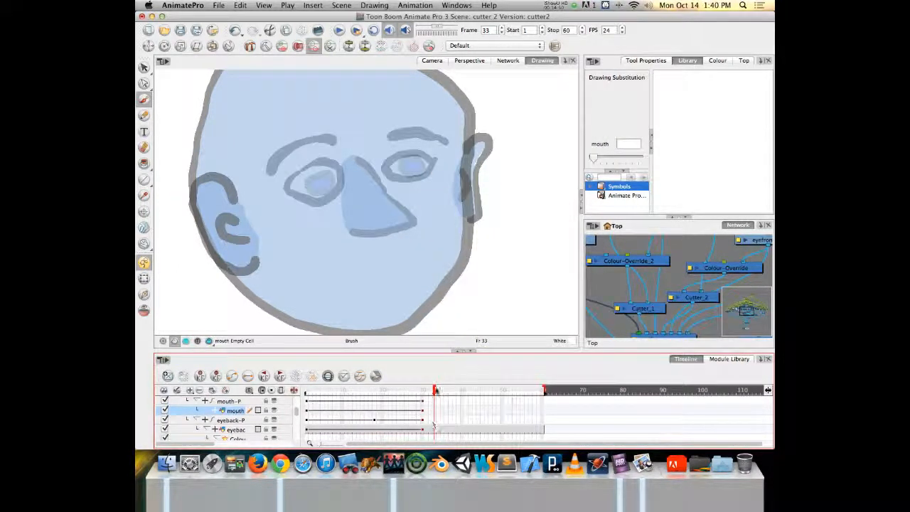
Try mouth drawing substitution 8 at frame 33 and substitution 2 across frames 1 to 60.
mouse_move(625, 159)
mouse_down()
mouse_move(645, 153)
mouse_move(590, 156)
mouse_move(650, 156)
mouse_move(638, 158)
mouse_up()
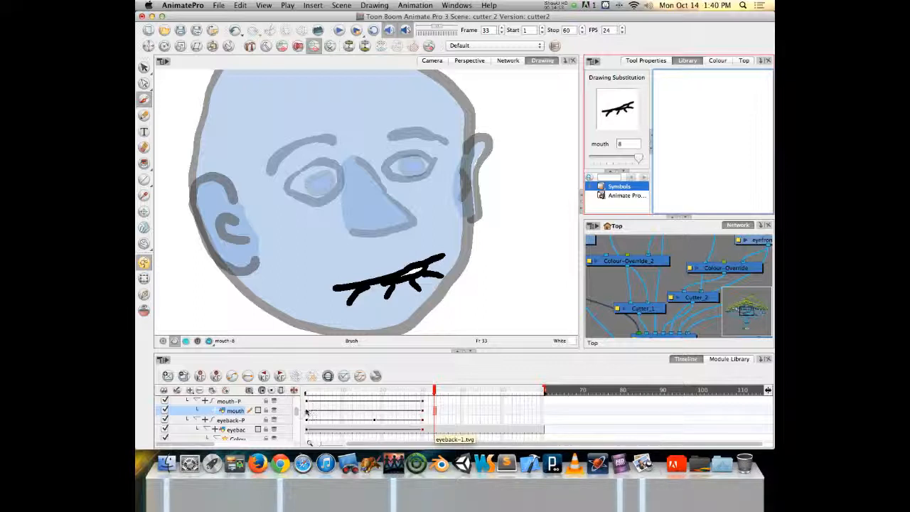
drag(307, 412, 539, 411)
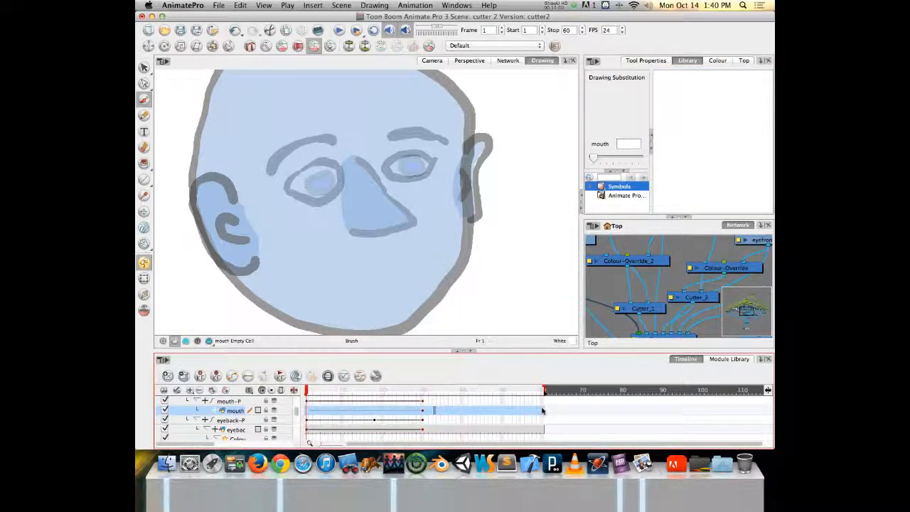
drag(593, 157, 600, 157)
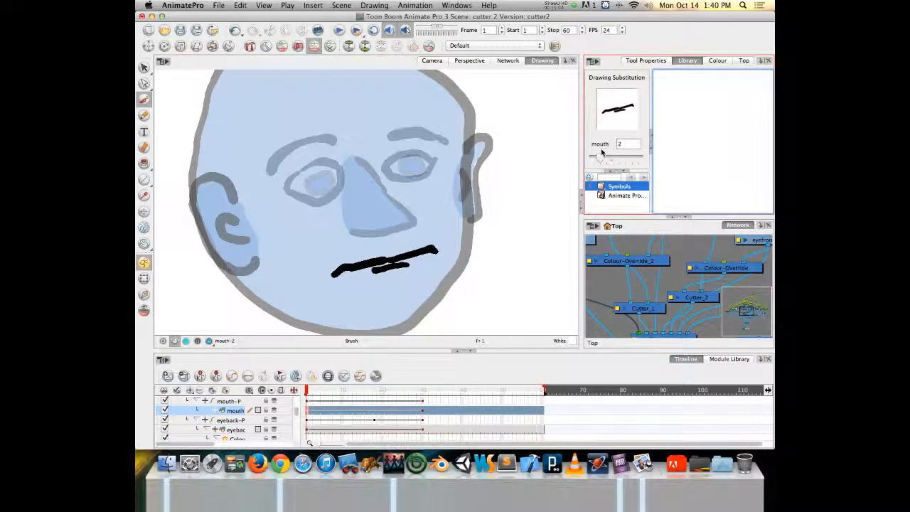
drag(599, 159, 639, 160)
Undo the mouth substitution changes and the deletion of the zigzag drawing.
key(super+z)
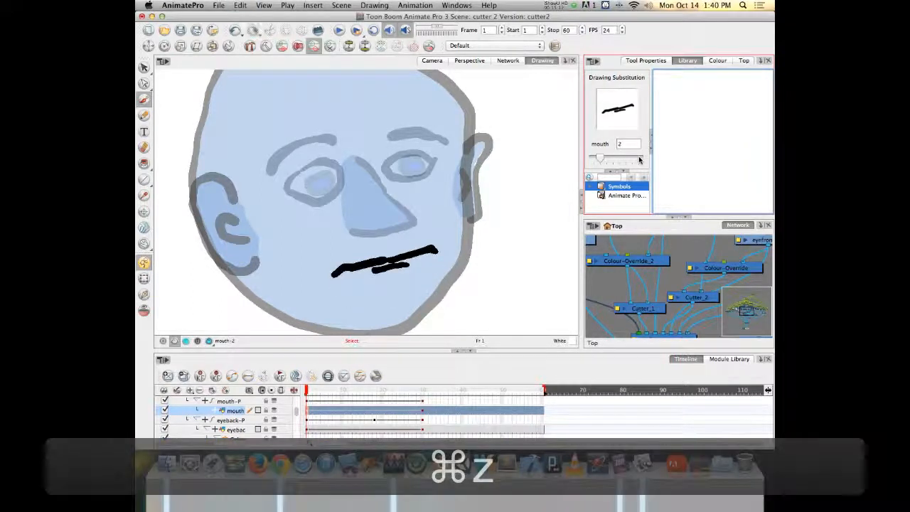
key(super+z)
key(super+z)
key(super+z)
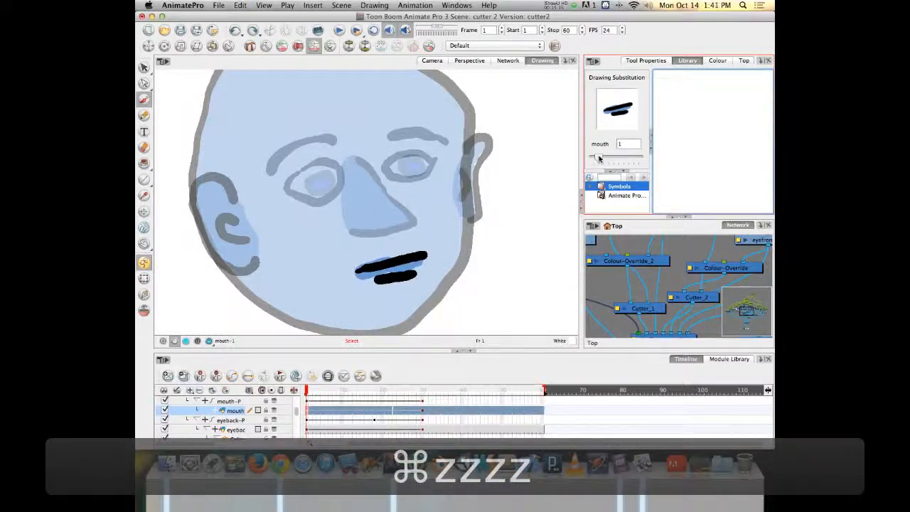
click(458, 412)
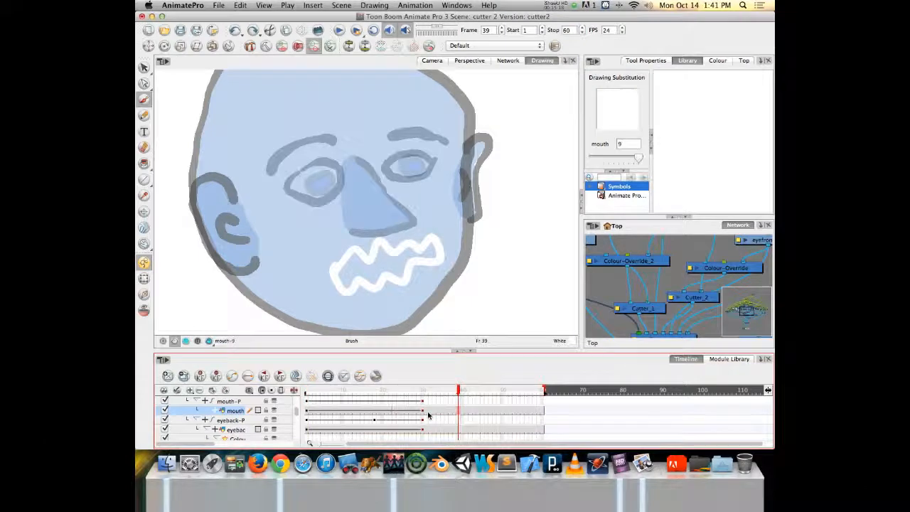
right_click(478, 410)
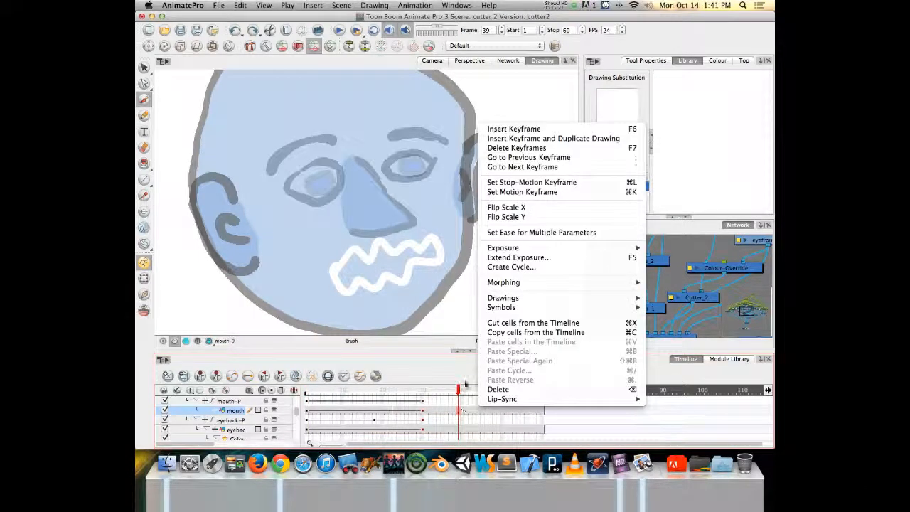
mouse_move(500, 400)
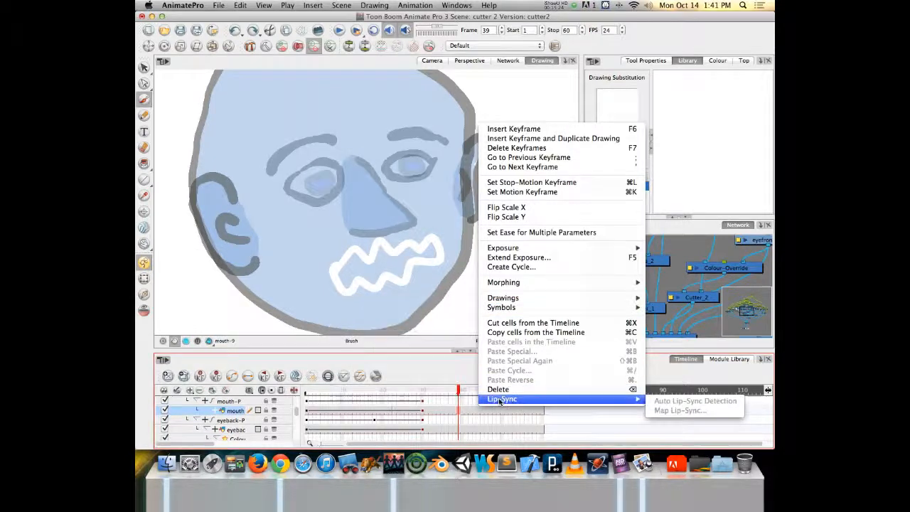
click(439, 416)
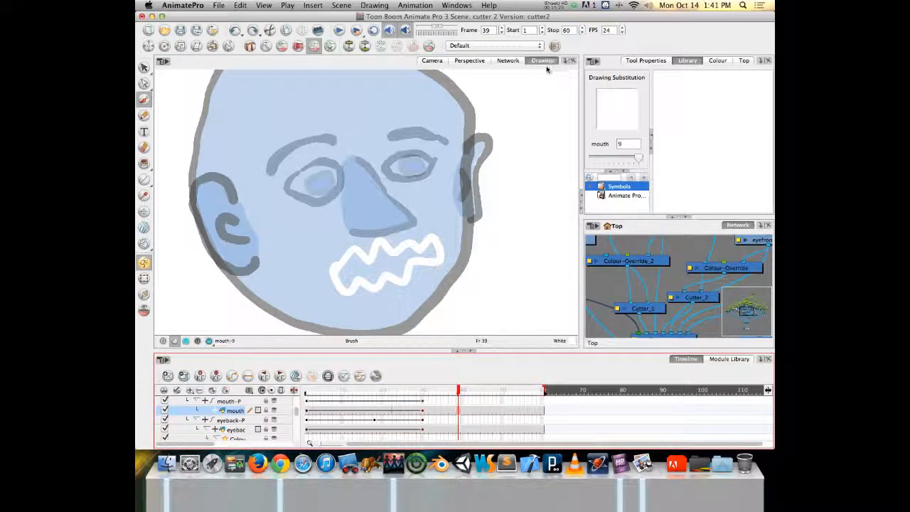
Add an Xsheet view to the pane that holds the drawing view.
click(761, 61)
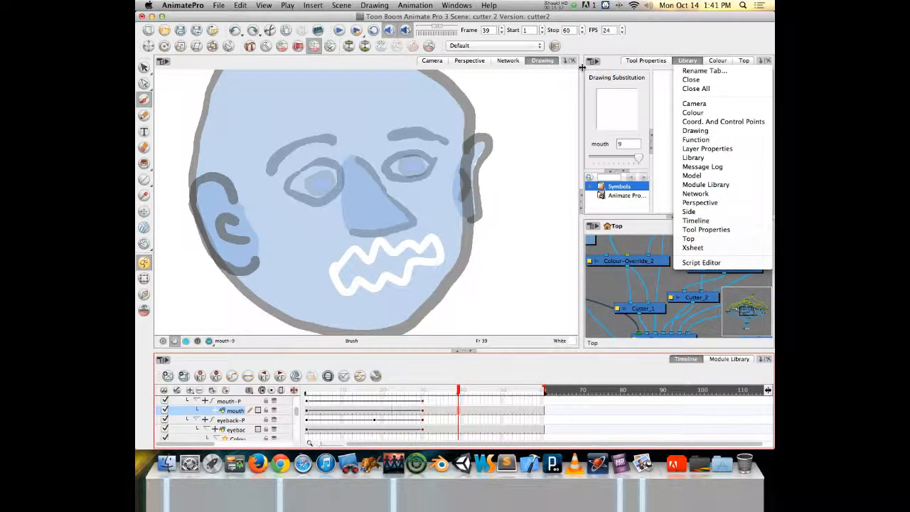
click(607, 51)
click(566, 61)
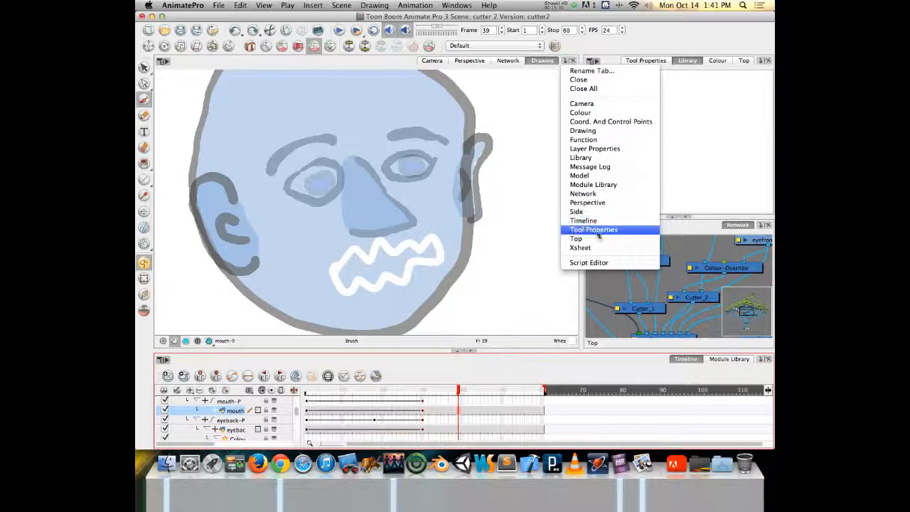
click(580, 248)
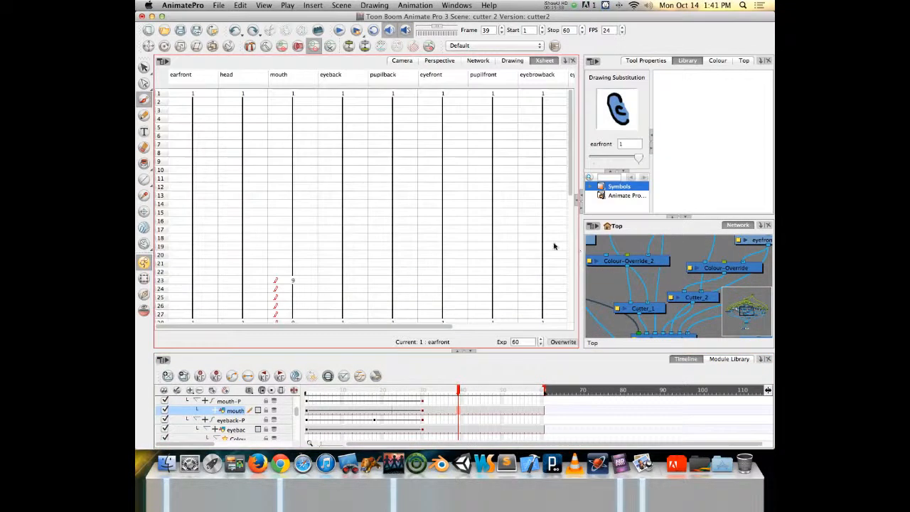
Examine the mouth column's drawing exposures in the Xsheet, checking frames 18, 23 and 1.
click(454, 391)
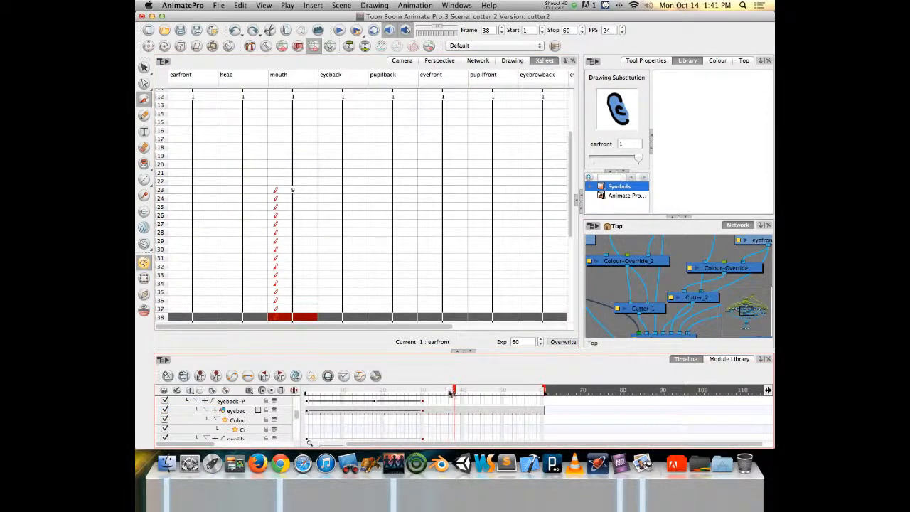
scroll(257, 414, up, 2)
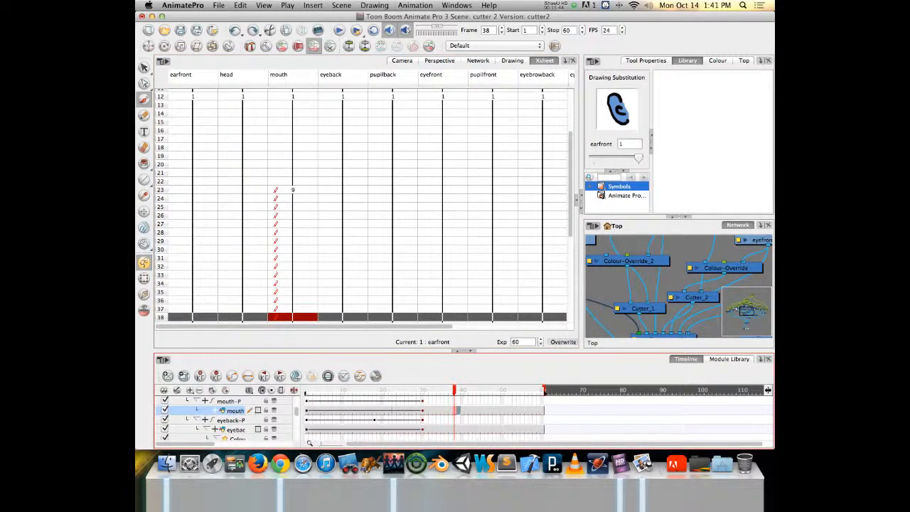
click(435, 410)
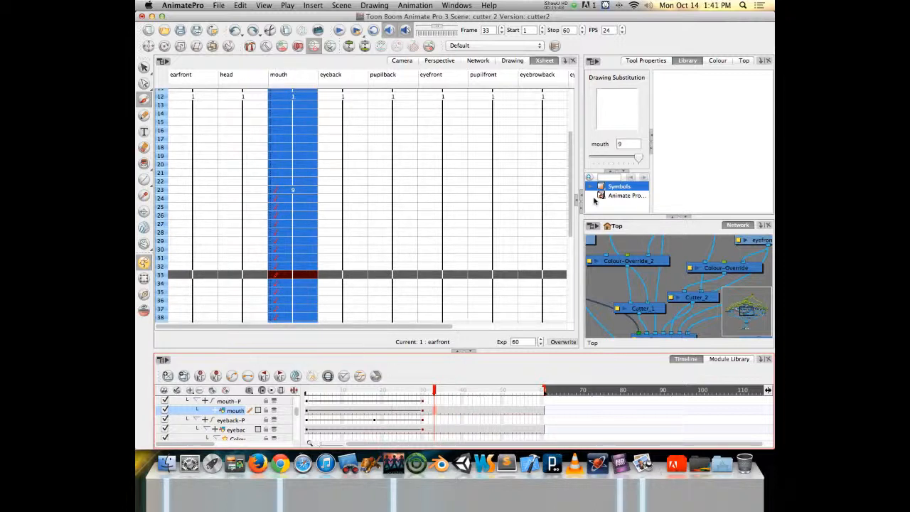
drag(572, 194, 578, 122)
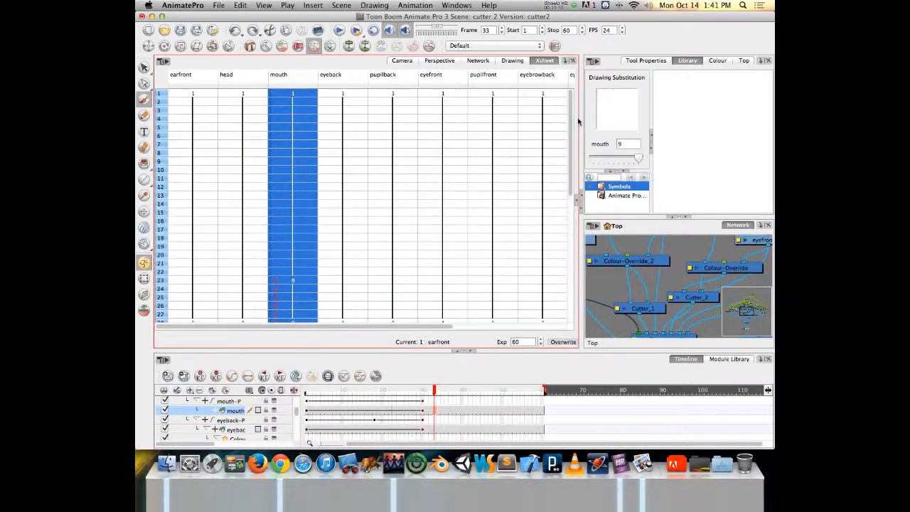
click(281, 238)
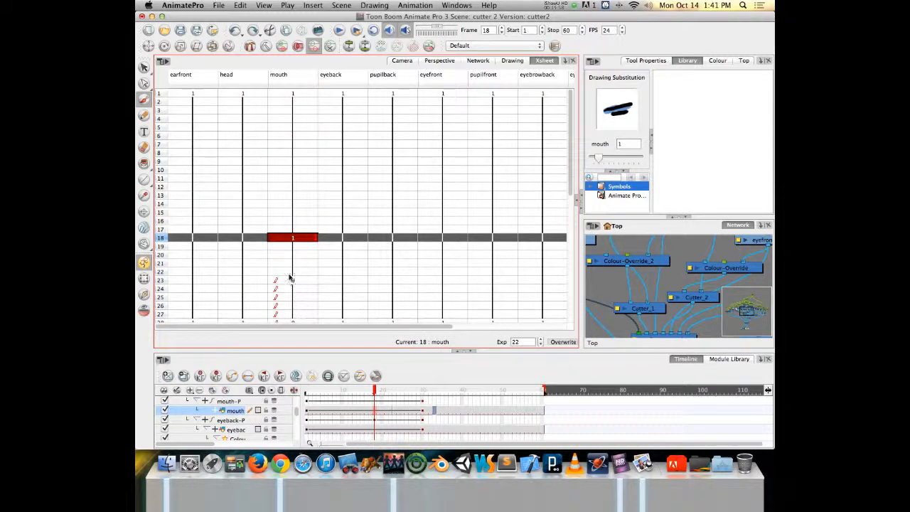
click(299, 281)
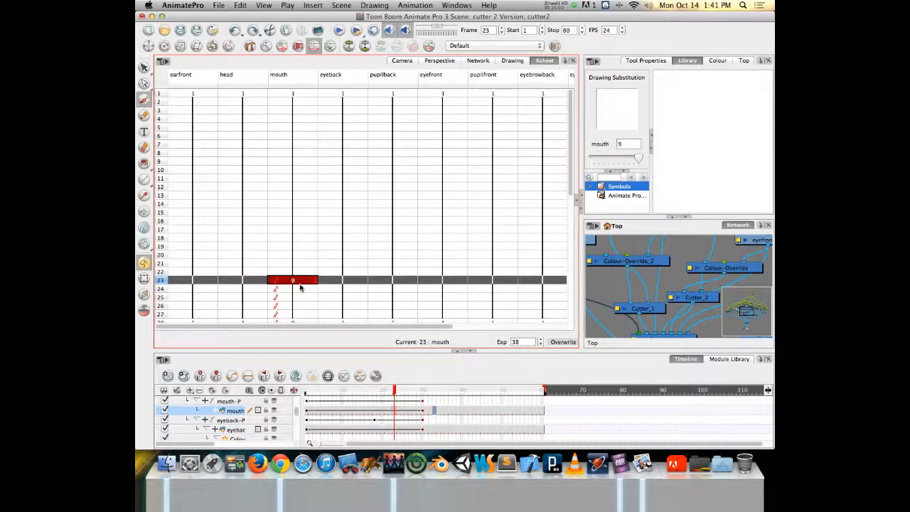
click(305, 96)
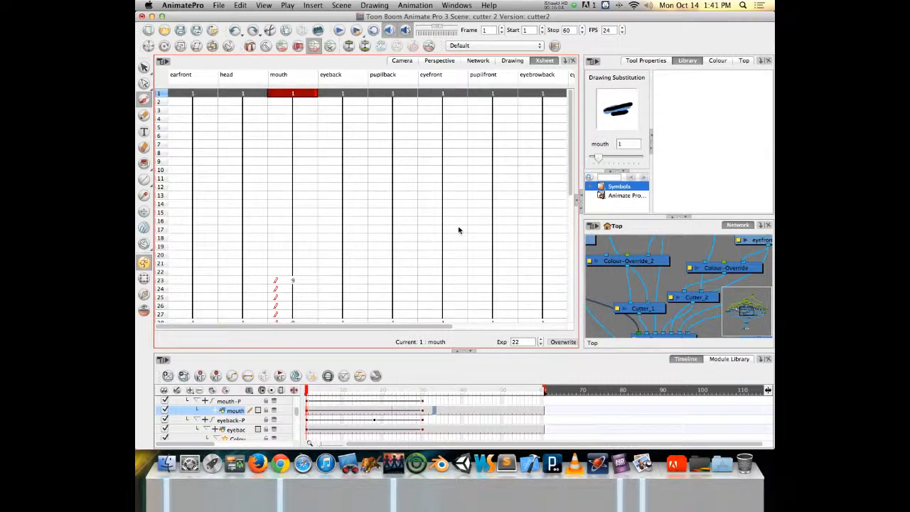
Set the mouth's drawing substitution to 5 at frame 9 and to 8 at frame 16.
click(291, 161)
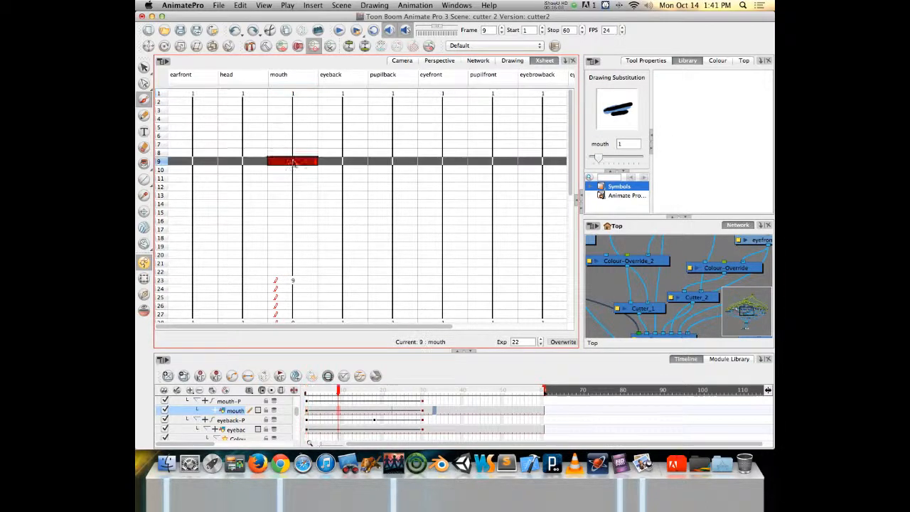
drag(599, 157, 620, 156)
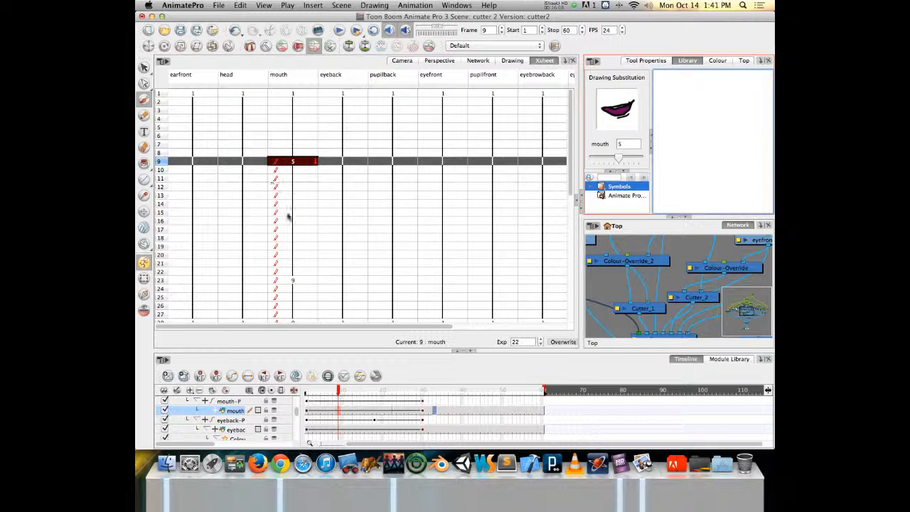
click(291, 220)
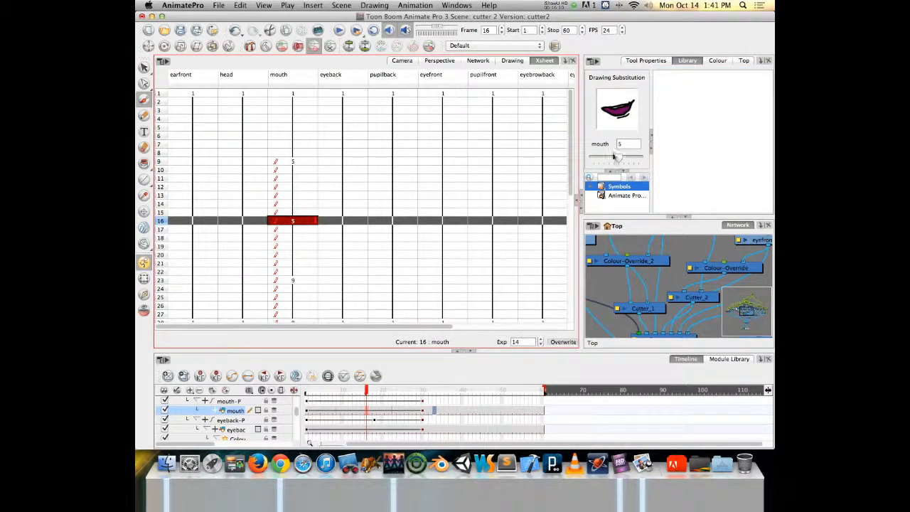
drag(615, 156, 632, 157)
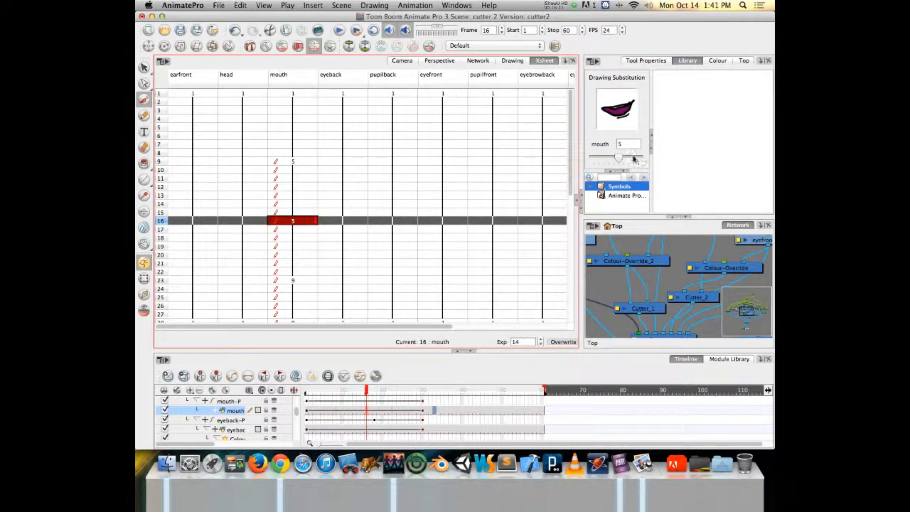
Try drawing substitution 6 for the mouth at frame 4 and switch it back to drawing 1.
click(264, 118)
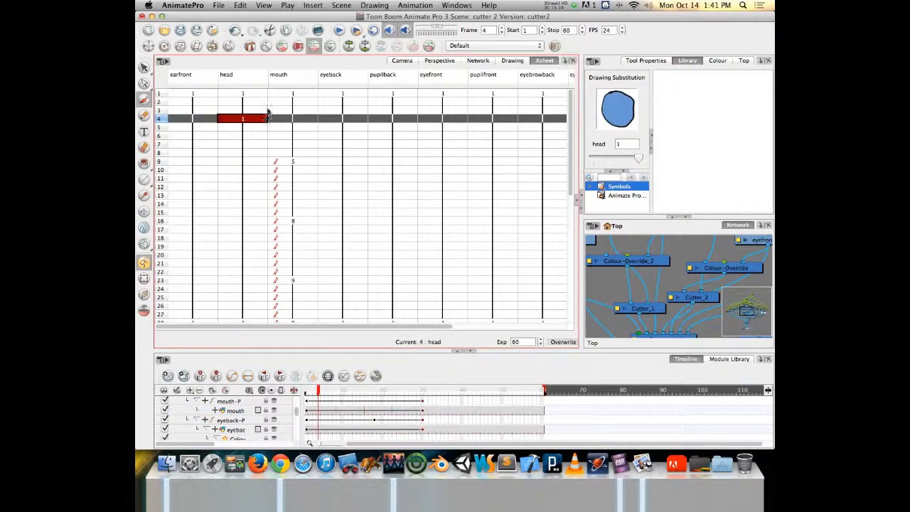
click(288, 74)
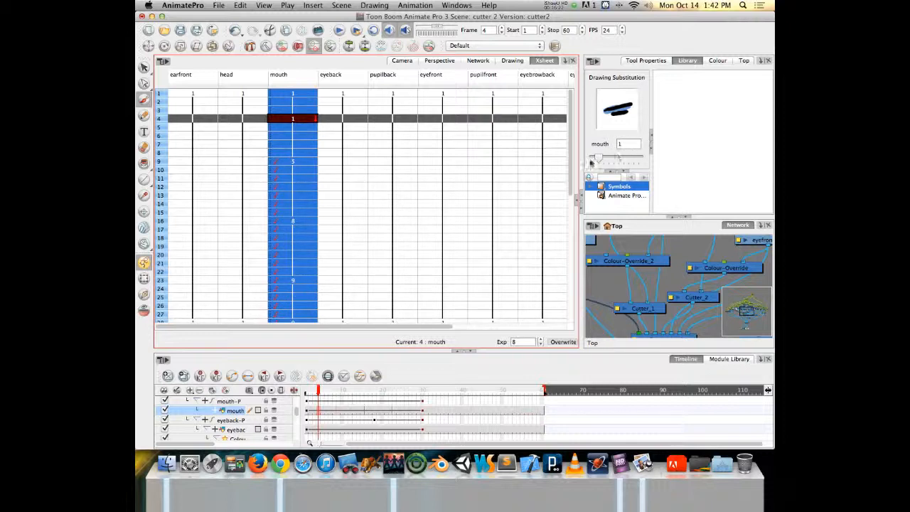
drag(598, 157, 620, 162)
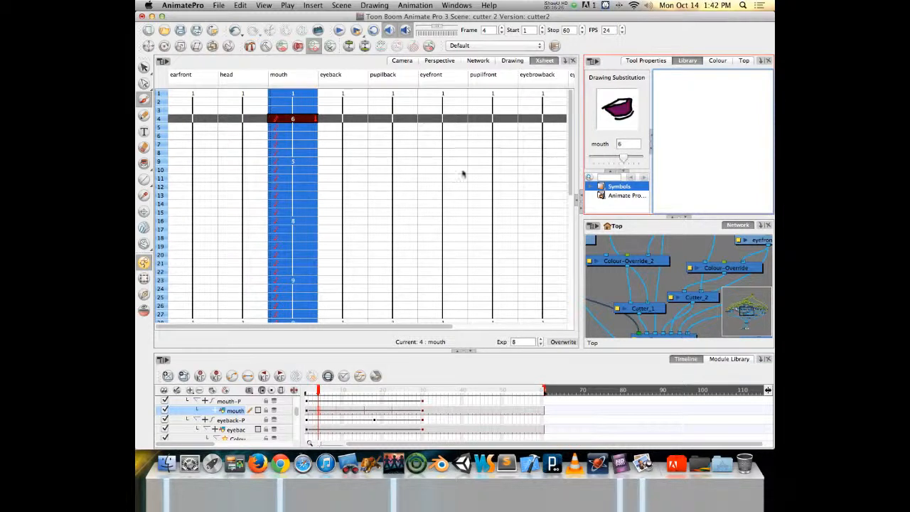
click(300, 96)
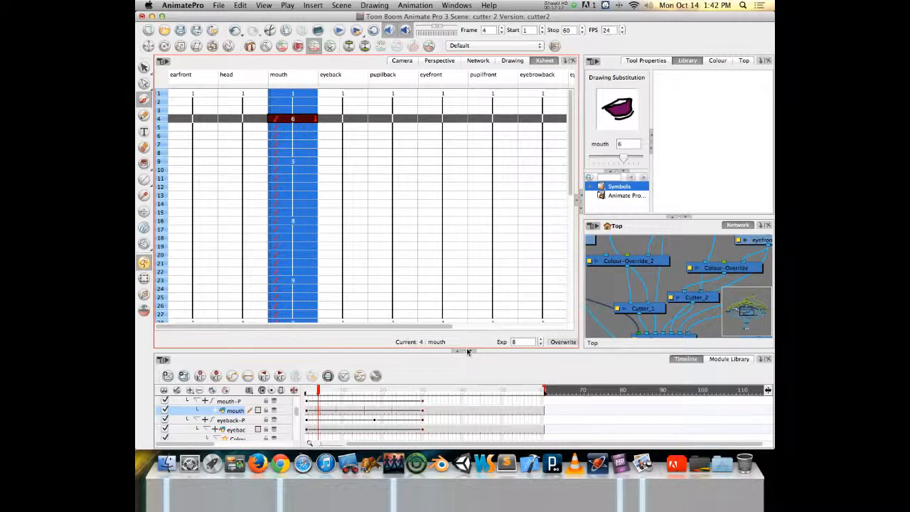
click(619, 161)
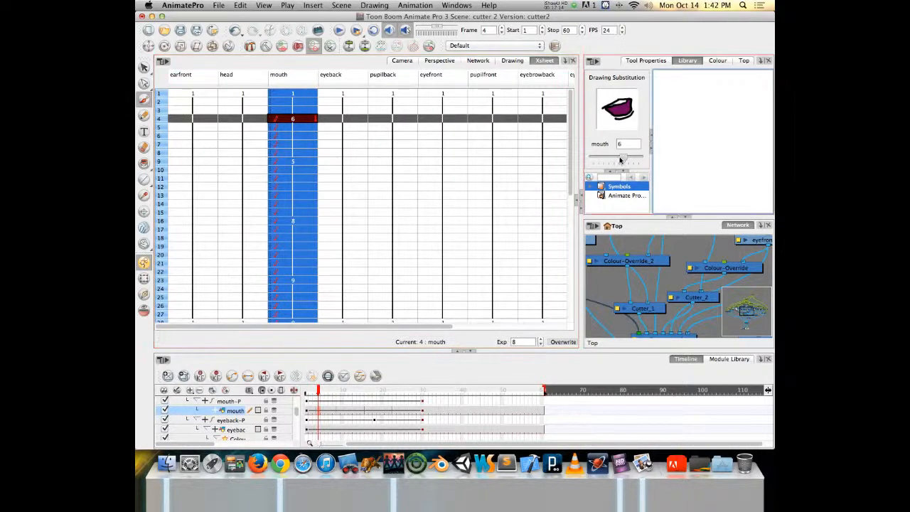
drag(619, 160, 552, 152)
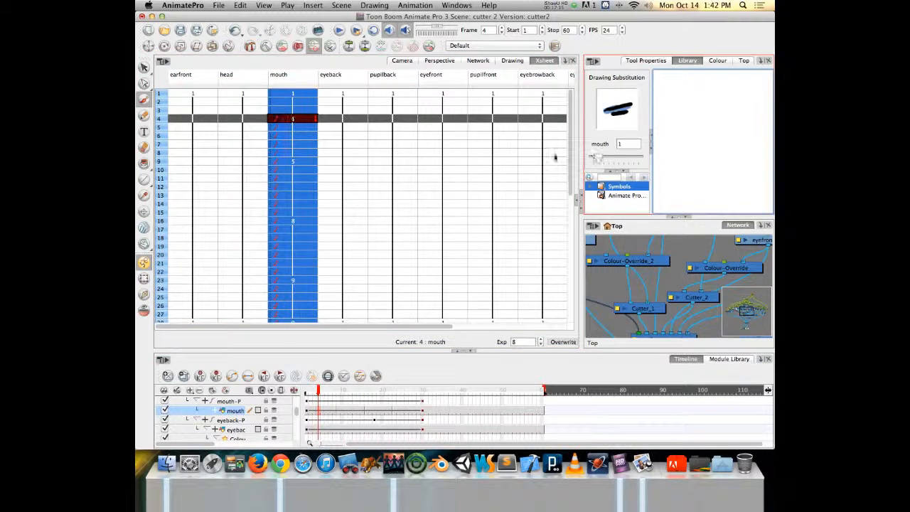
click(302, 96)
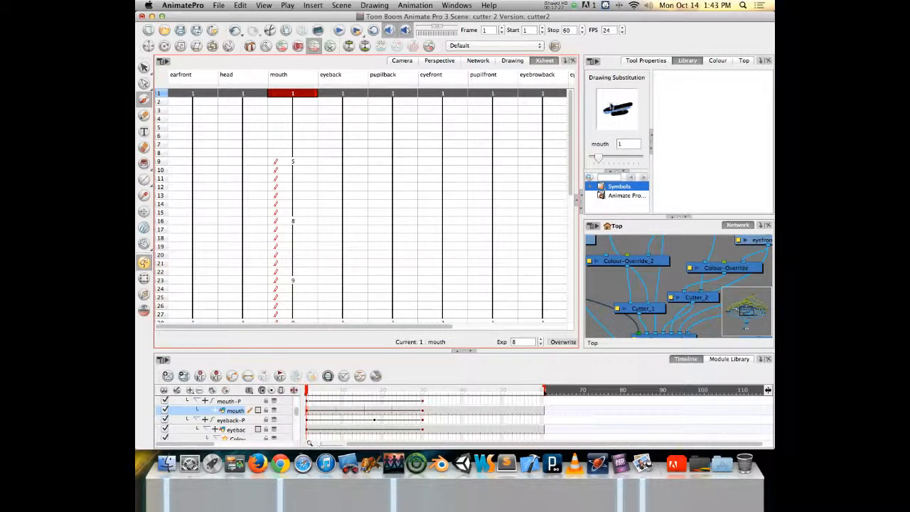
click(612, 125)
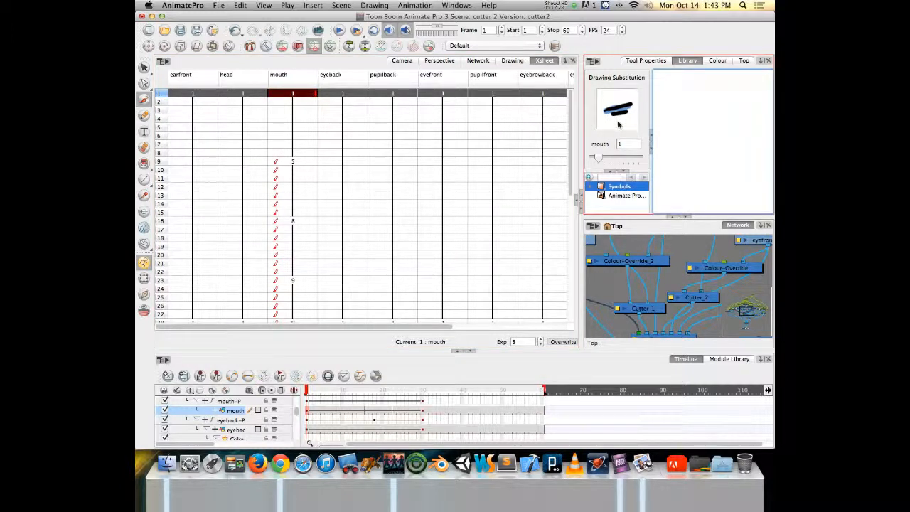
right_click(278, 95)
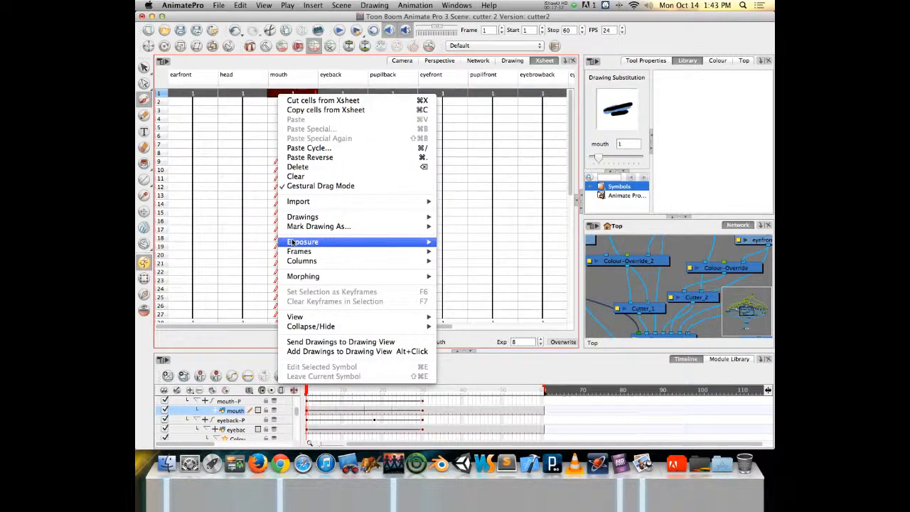
mouse_move(302, 217)
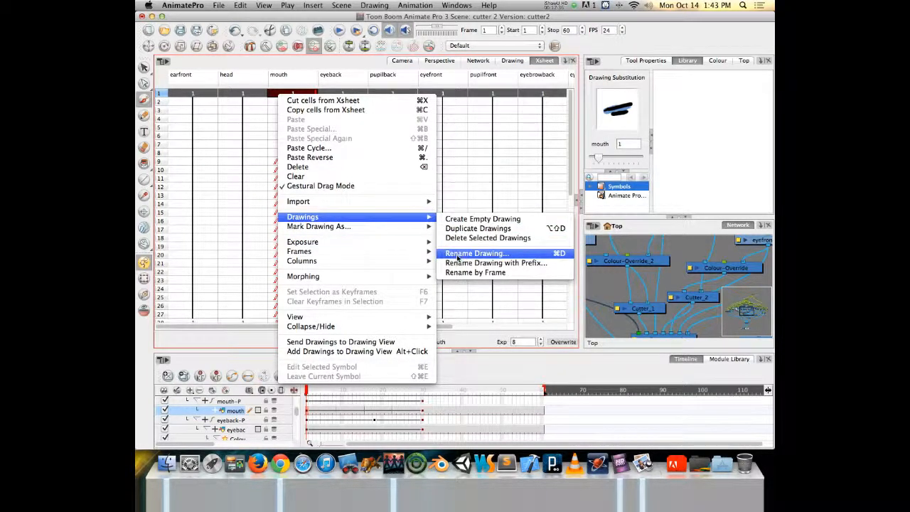
click(448, 190)
drag(448, 189, 284, 94)
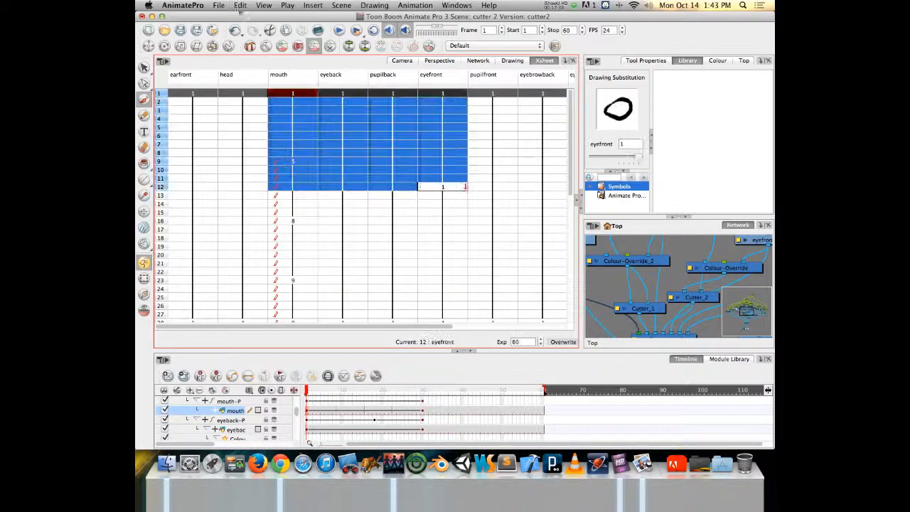
Examine the Exposure Sheet and Timeline keyboard shortcuts of the Toon Boom Animate set in the preferences.
click(182, 5)
click(198, 33)
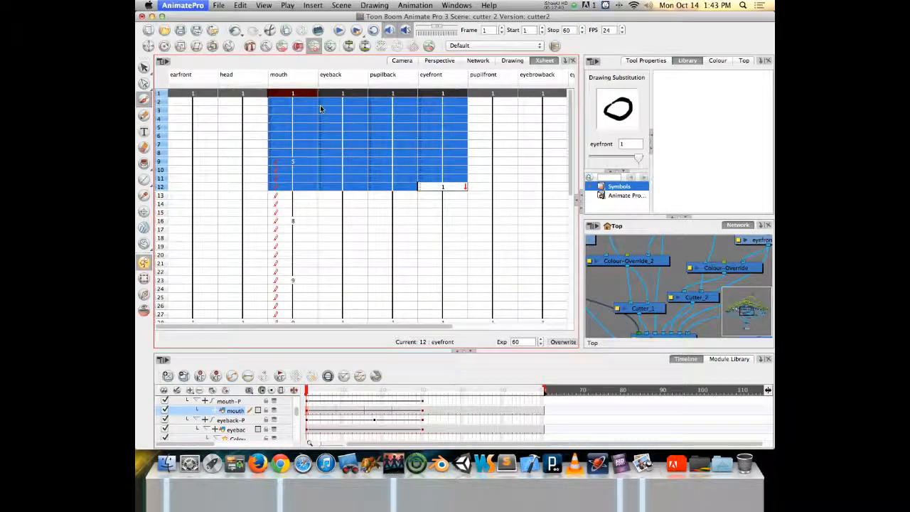
click(231, 52)
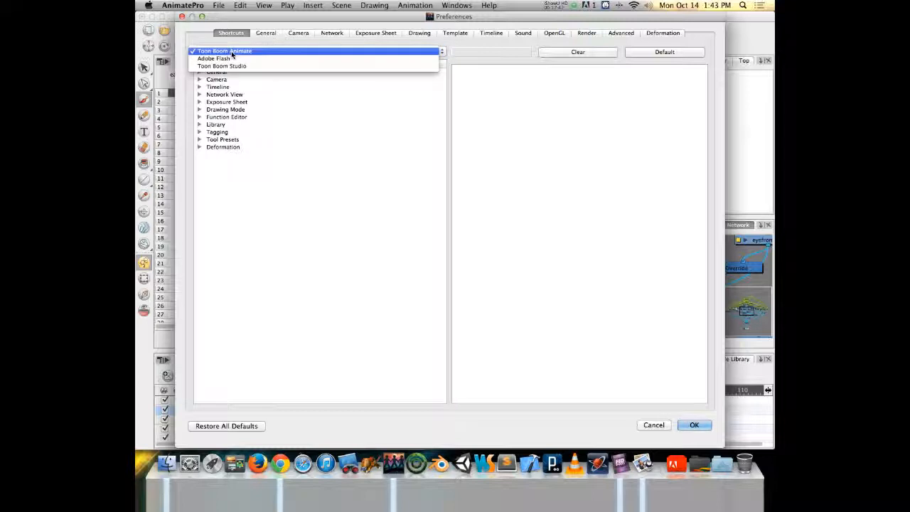
click(232, 52)
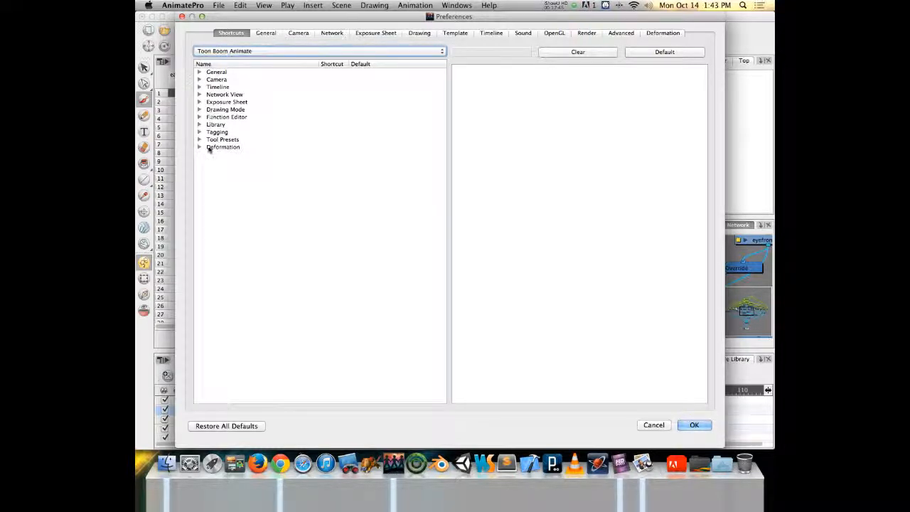
click(199, 102)
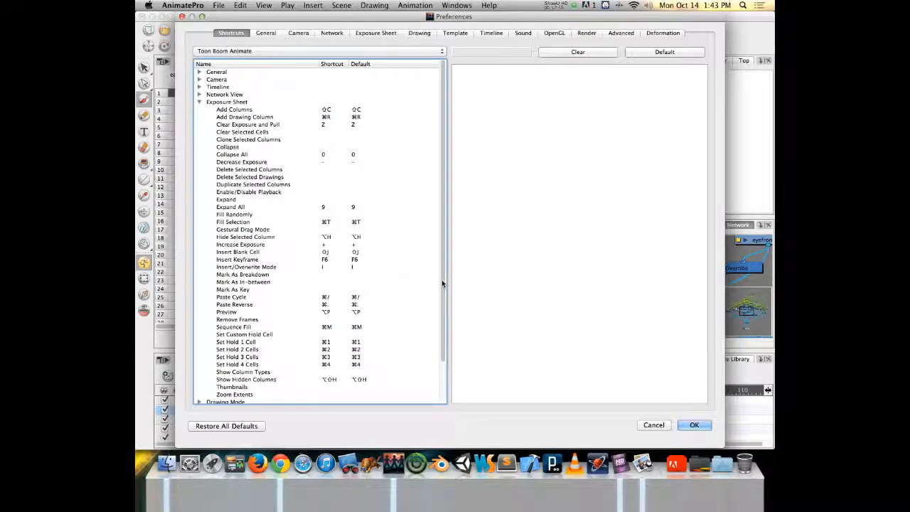
drag(441, 280, 442, 306)
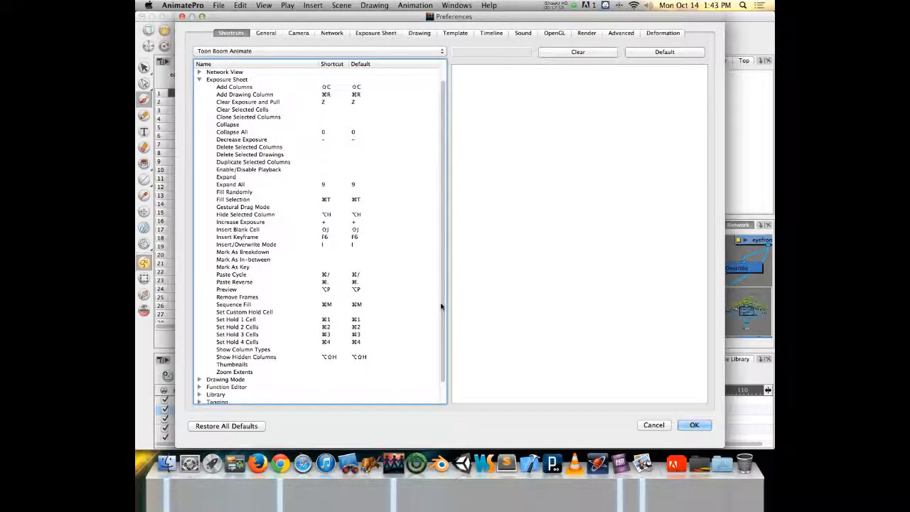
scroll(426, 284, up, 3)
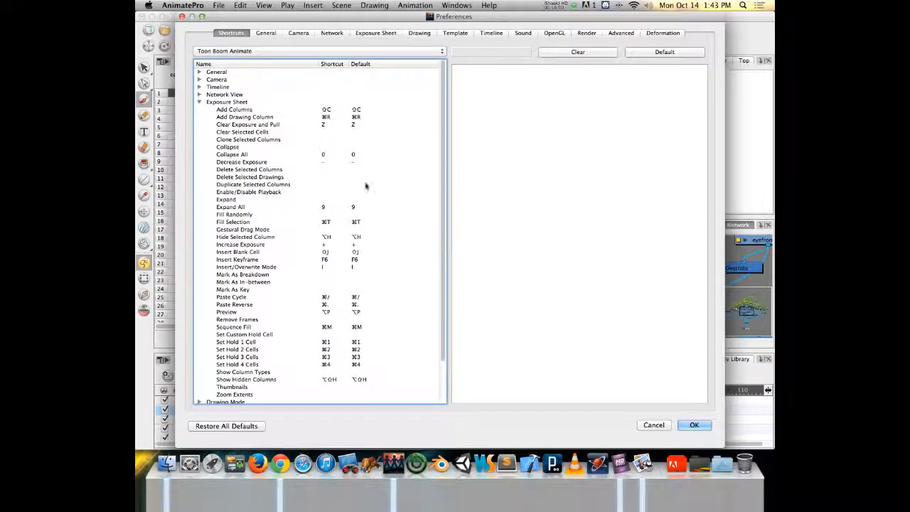
click(199, 103)
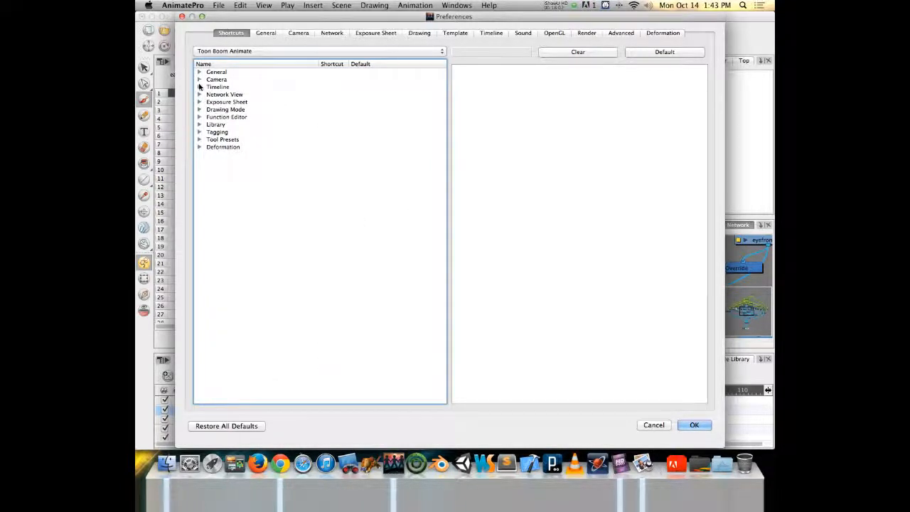
click(200, 88)
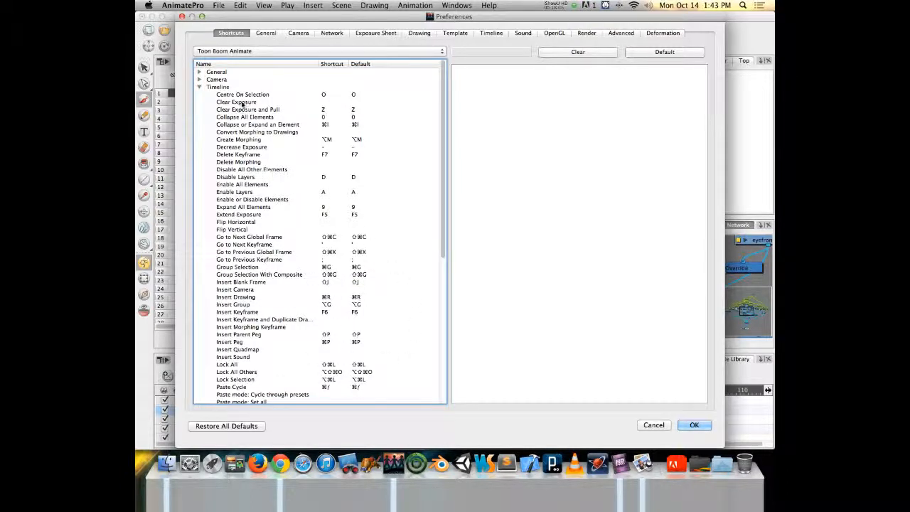
click(199, 88)
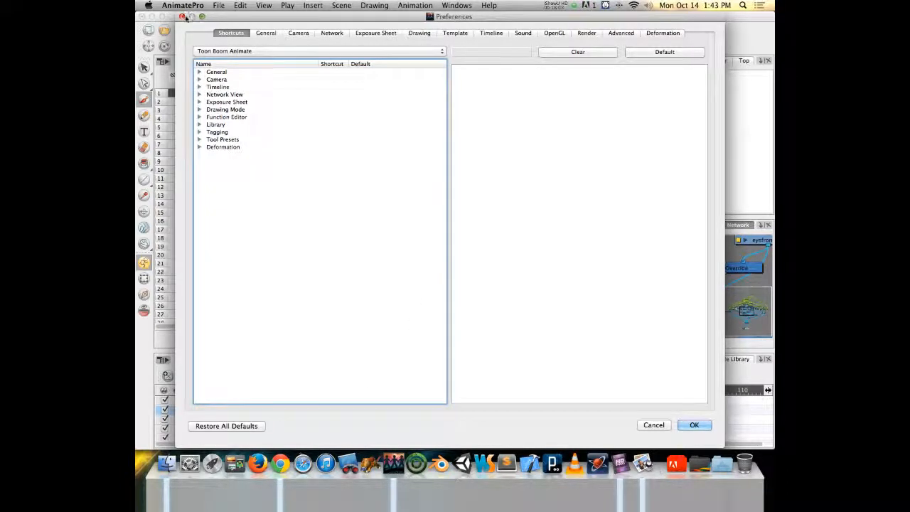
click(182, 15)
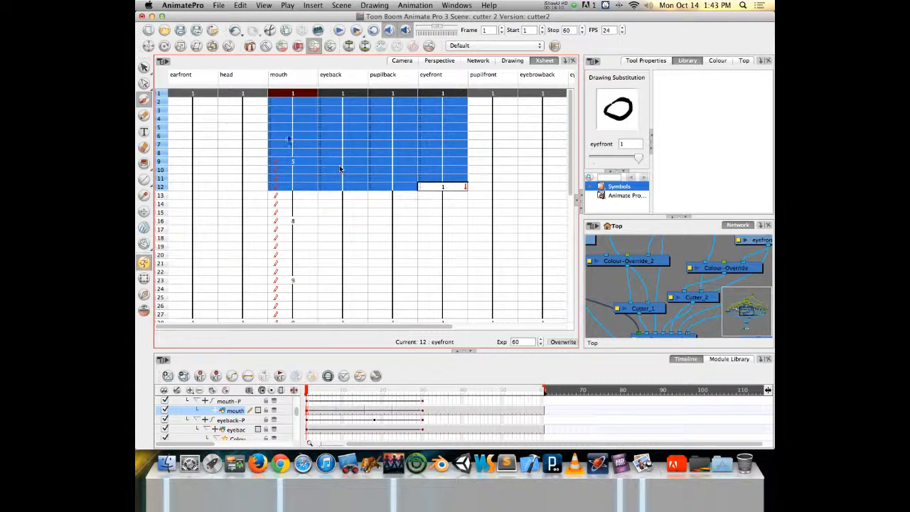
right_click(287, 141)
mouse_move(304, 264)
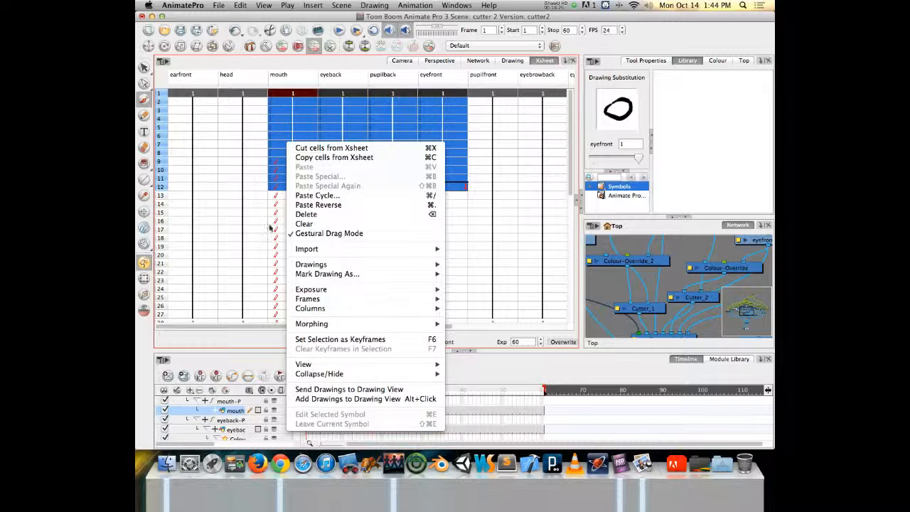
click(274, 179)
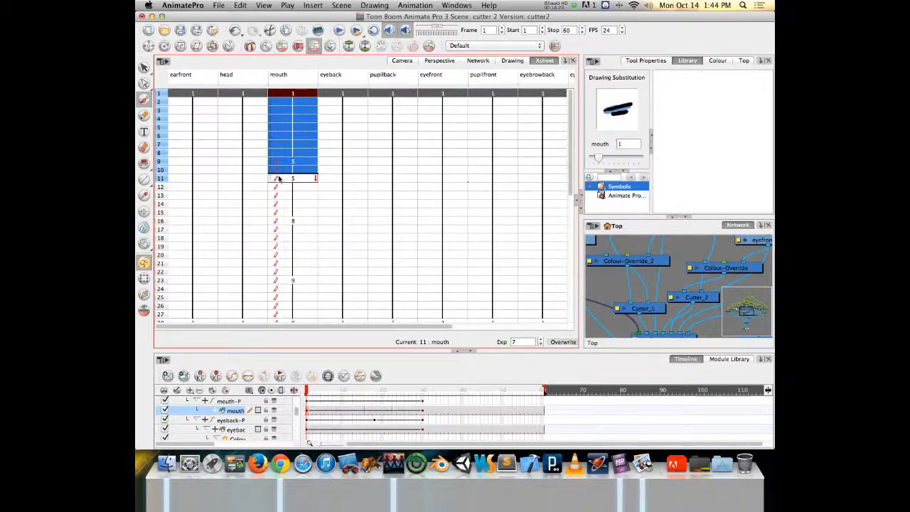
Rename the mouth drawing exposed at frame 1 as X.
click(299, 94)
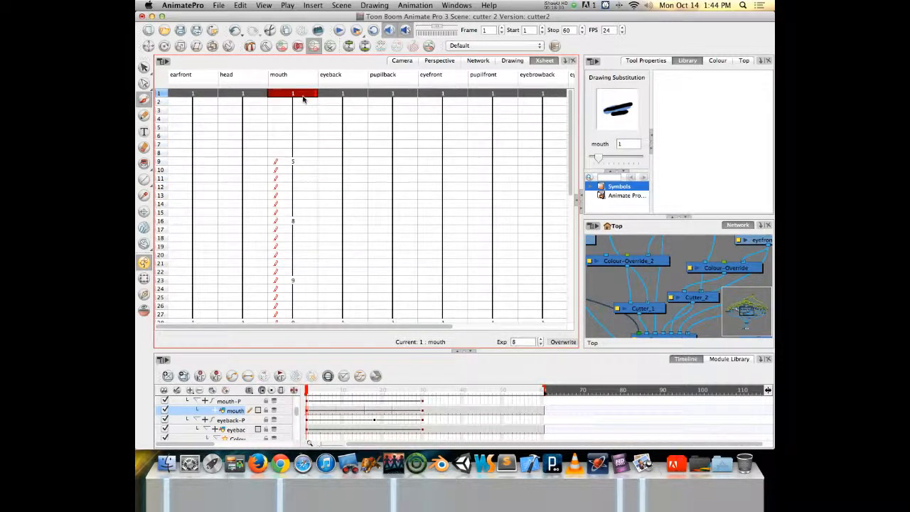
right_click(304, 97)
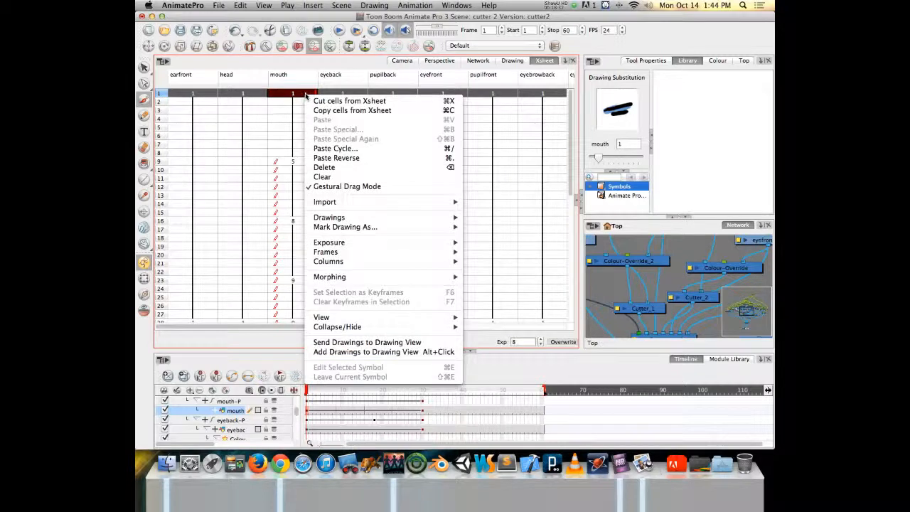
mouse_move(342, 227)
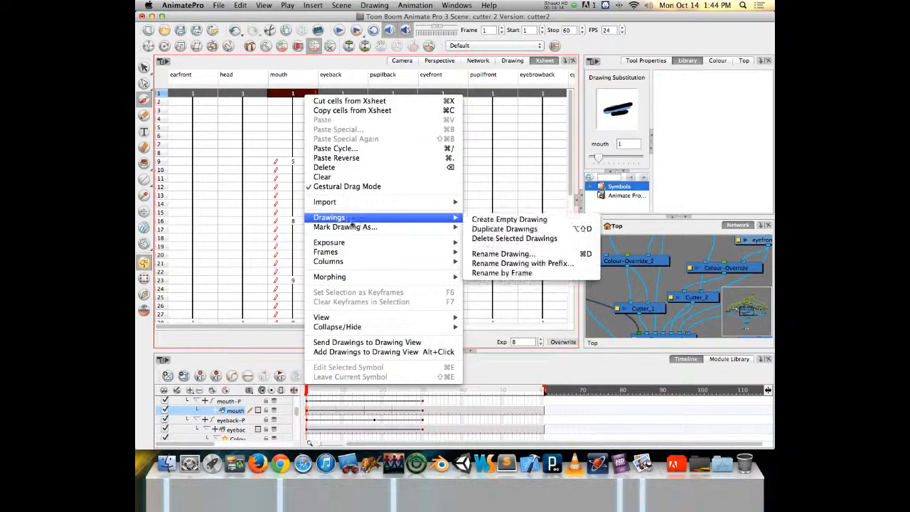
click(494, 258)
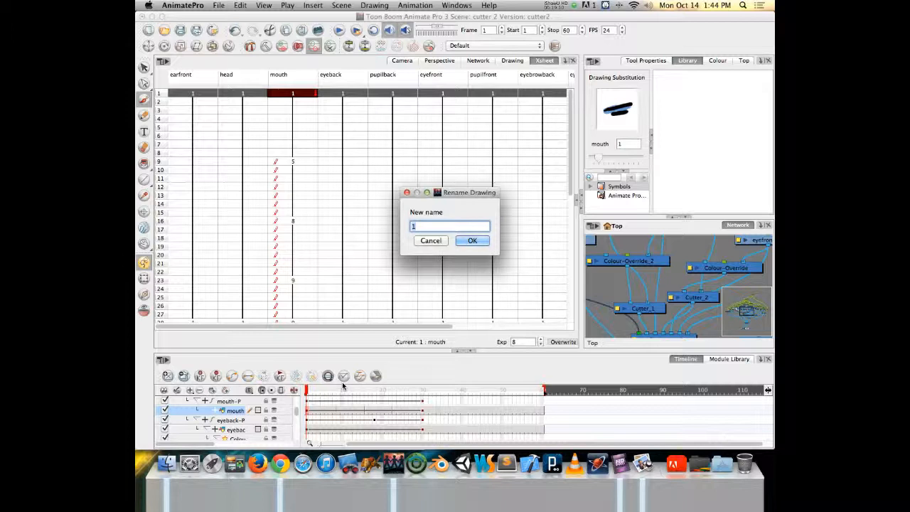
text(X)
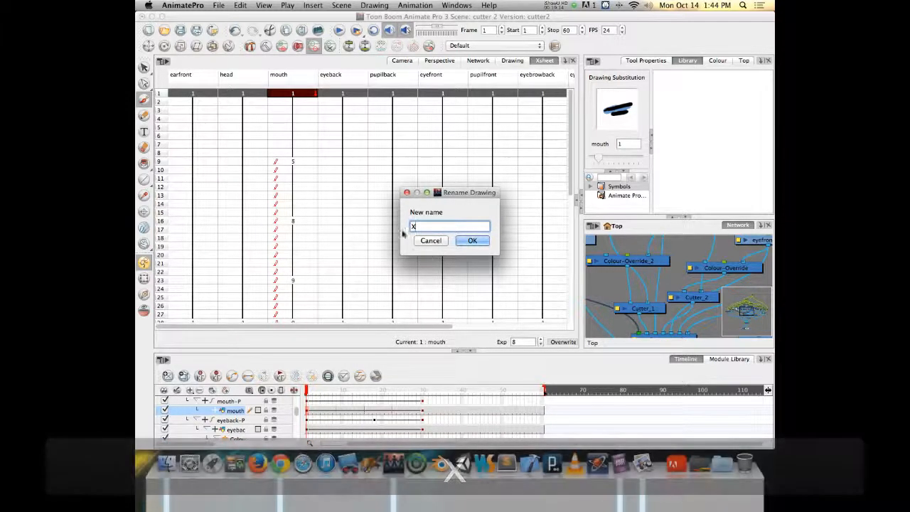
click(470, 240)
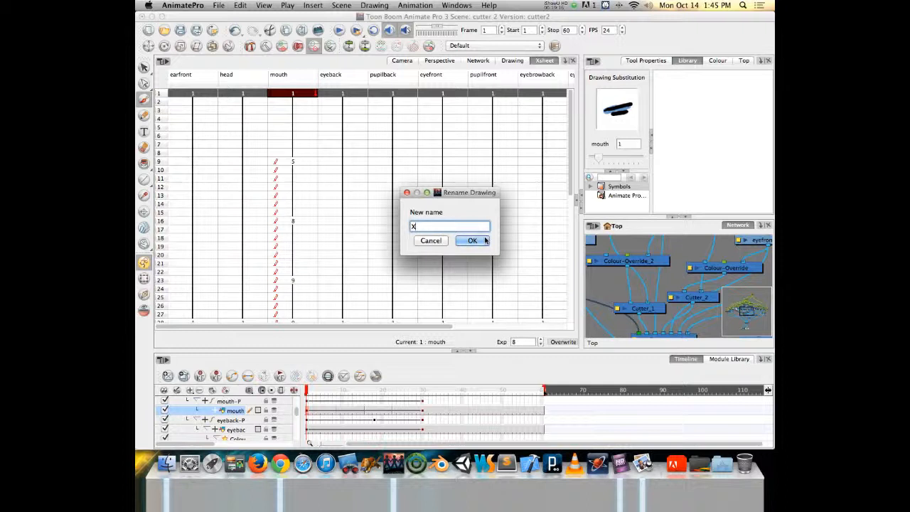
click(472, 242)
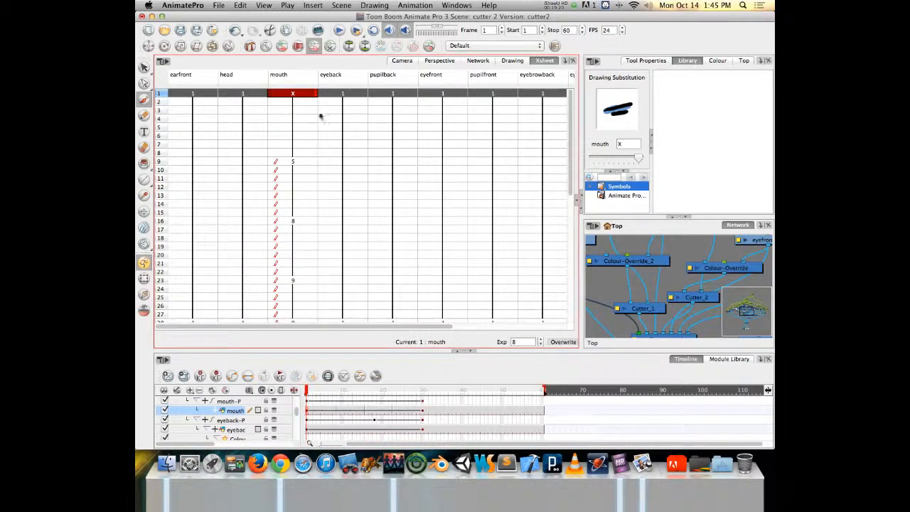
Switch the mouth at frame 1 to drawing 2 and rename that drawing as A.
click(597, 159)
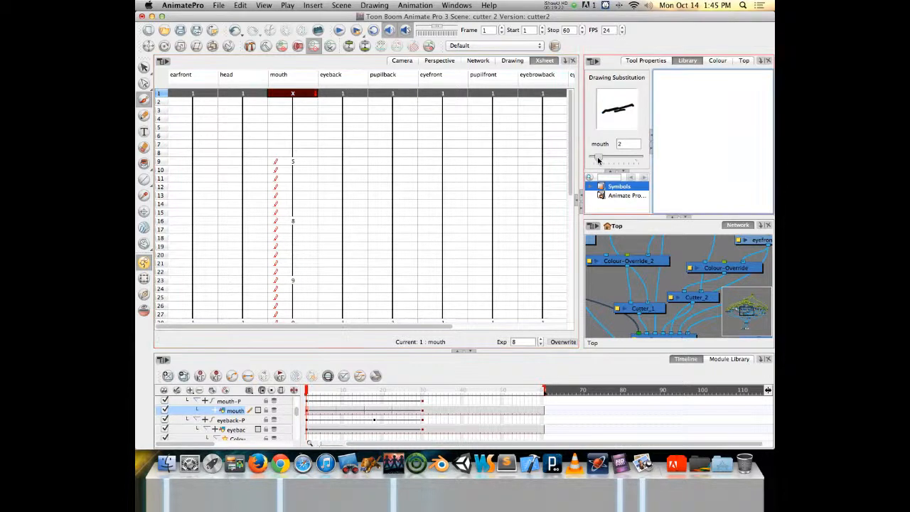
drag(596, 159, 597, 158)
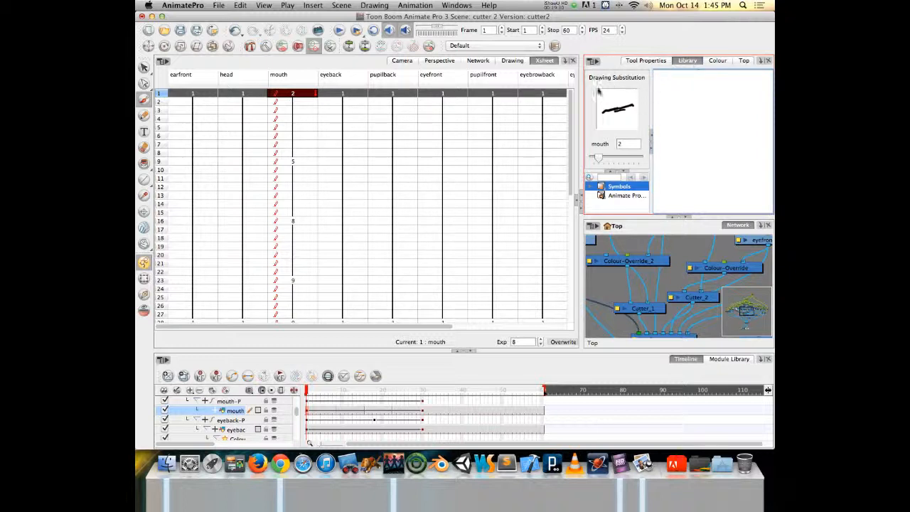
right_click(284, 96)
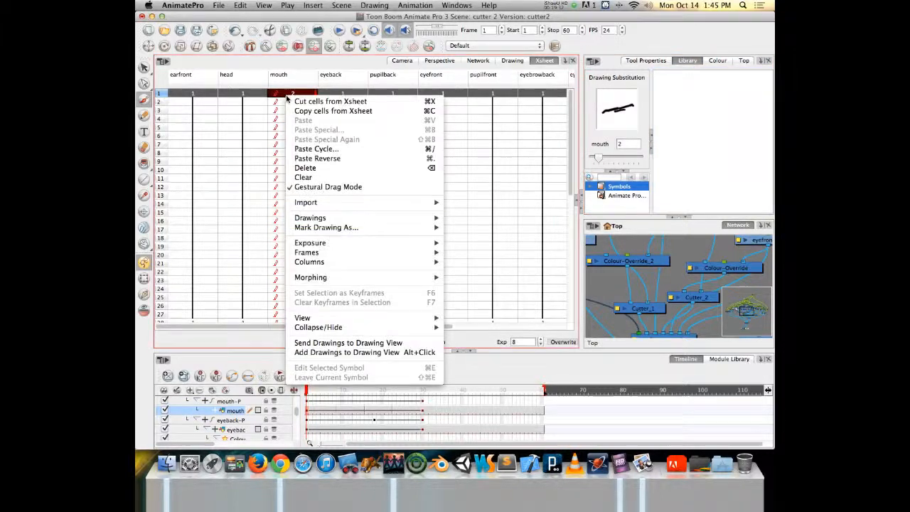
mouse_move(310, 221)
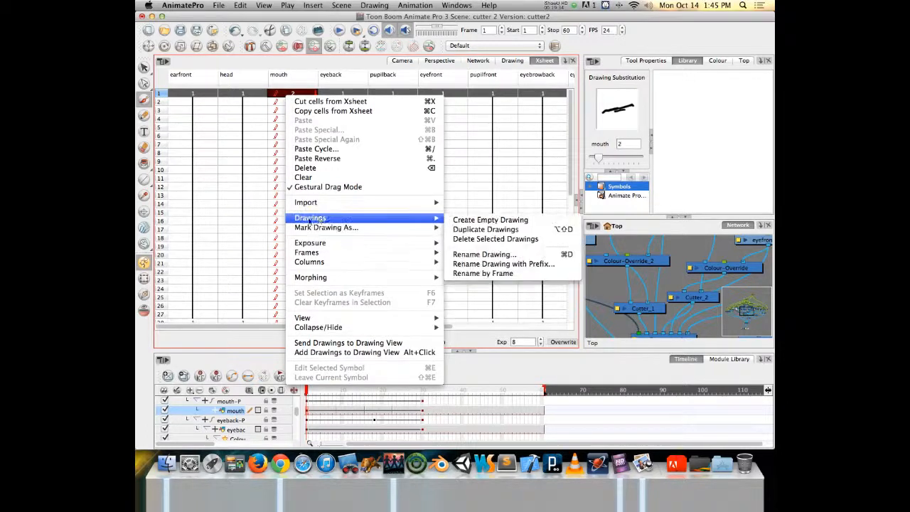
click(484, 254)
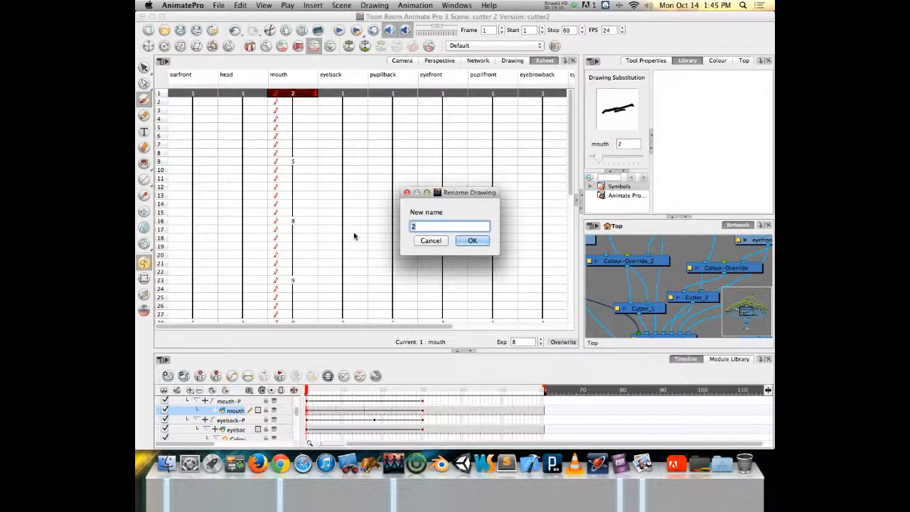
text(A)
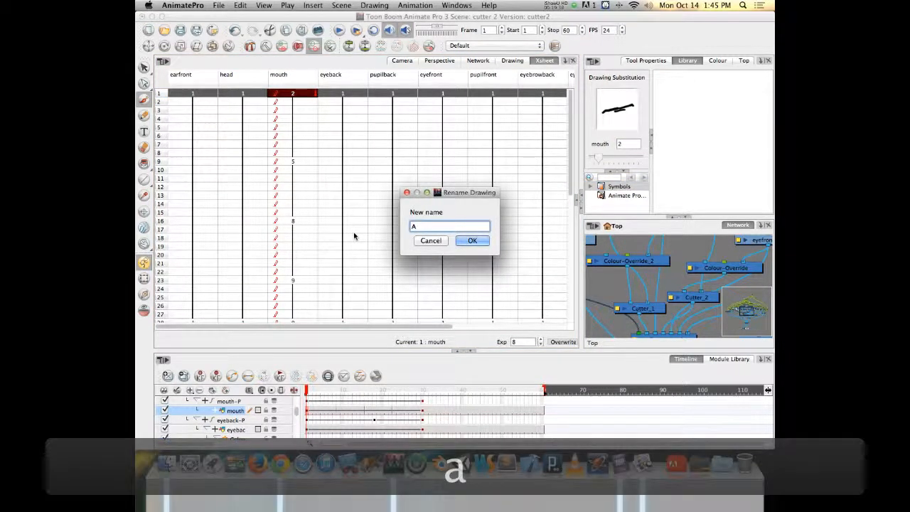
key(Return)
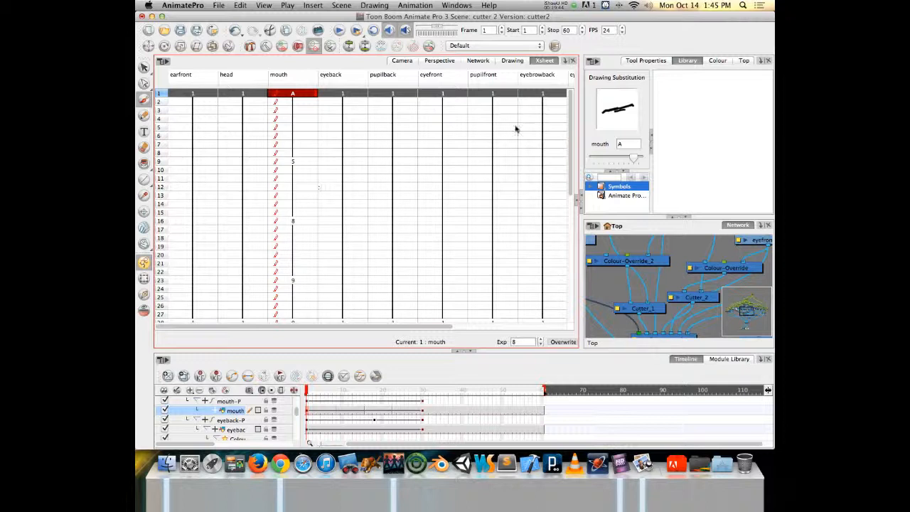
Cycle back and forth through the mouth's substitute drawings at frame 1.
key(bracketright)
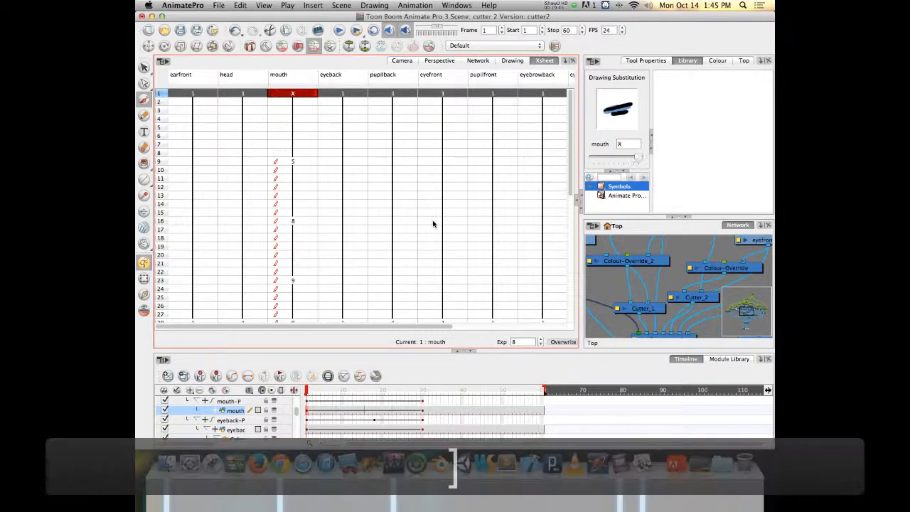
key(bracketright)
key(bracketright)
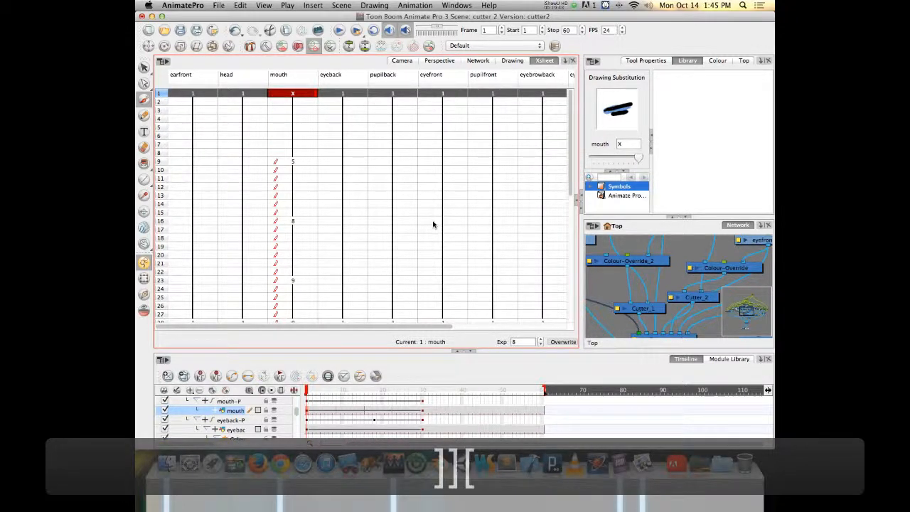
key(bracketleft)
key(bracketleft)
key(bracketleft)
key(bracketleft)
key(bracketleft)
key(bracketleft)
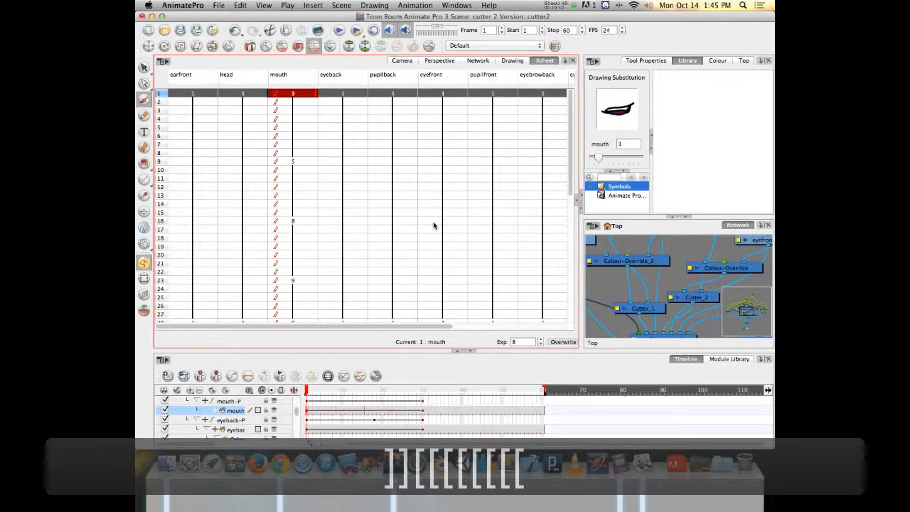
key(bracketleft)
key(bracketright)
key(bracketright)
key(bracketright)
key(bracketright)
key(bracketright)
key(bracketright)
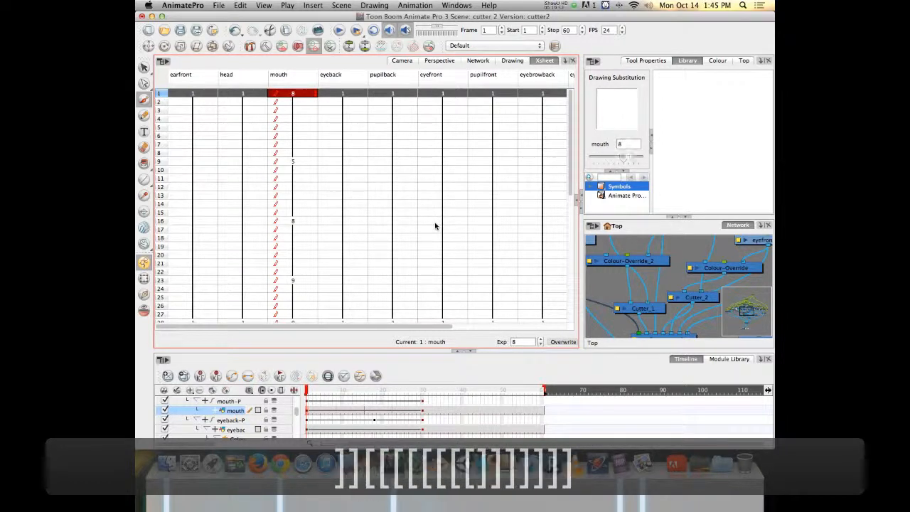
Switch the mouth at frame 1 to drawing 3 and rename that drawing as B.
key(bracketleft)
key(bracketleft)
key(bracketleft)
key(bracketleft)
key(bracketleft)
key(bracketleft)
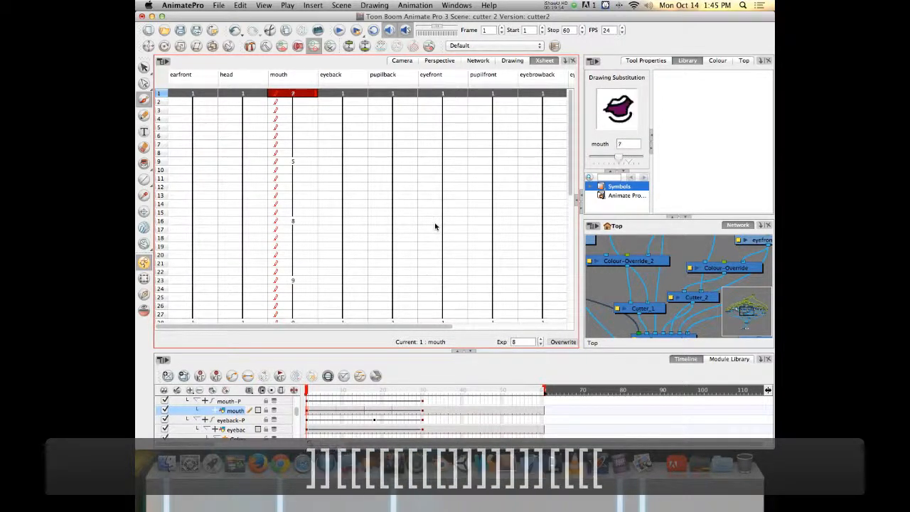
key(bracketleft)
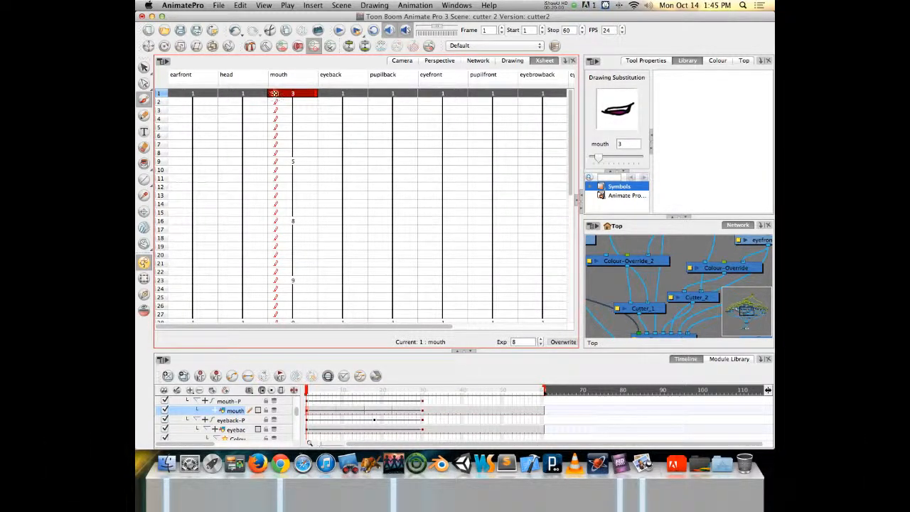
key(super+d)
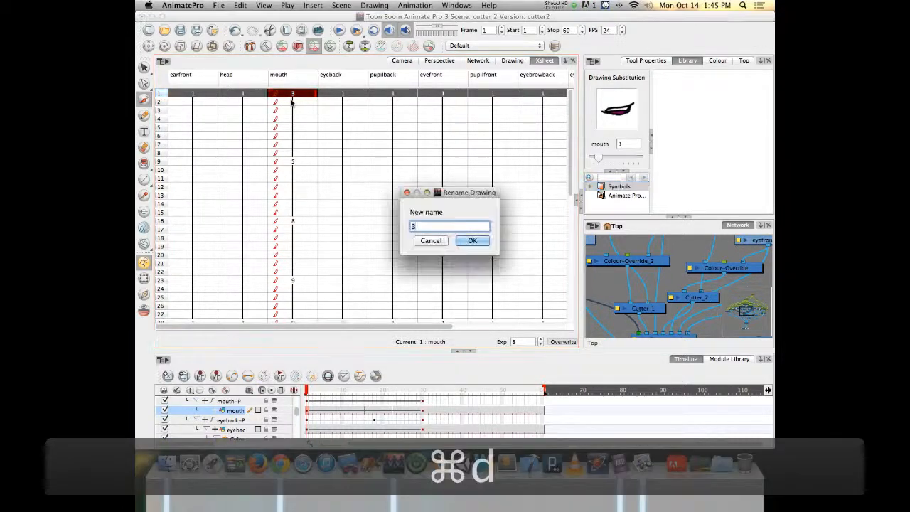
text(b)
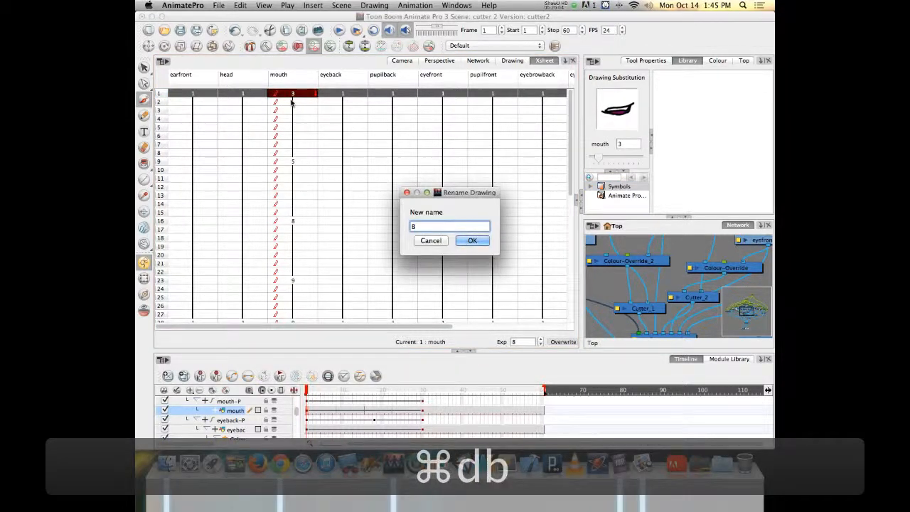
key(Return)
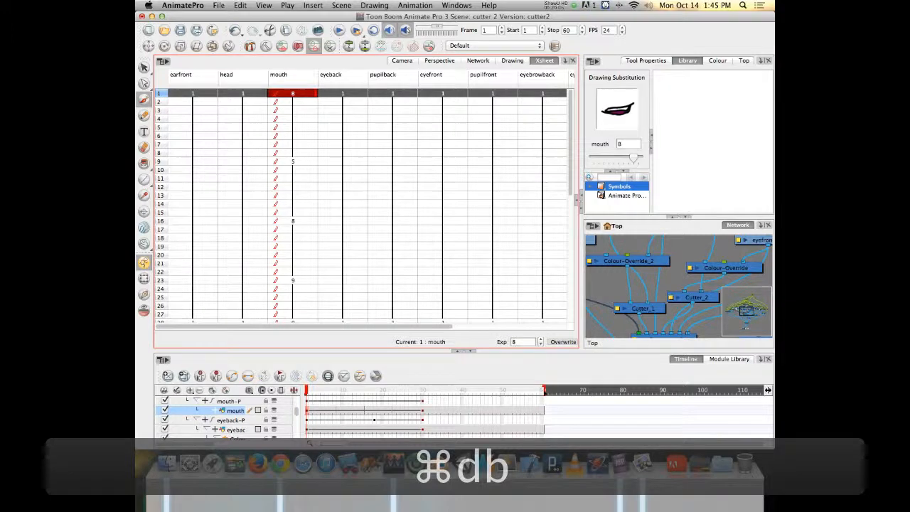
Switch the mouth at frame 1 to drawing 4 and rename that drawing as C.
key(bracketright)
key(bracketright)
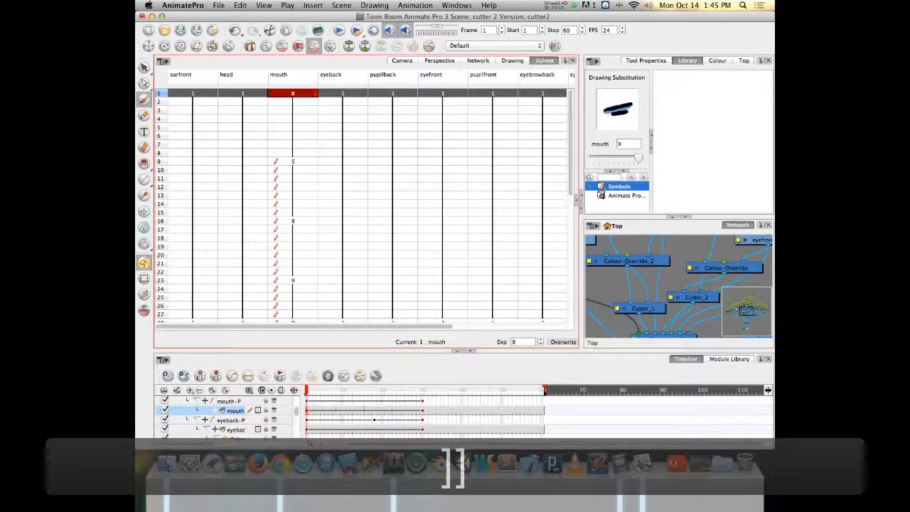
key(bracketleft)
key(bracketleft)
key(bracketleft)
key(bracketleft)
key(bracketleft)
key(bracketleft)
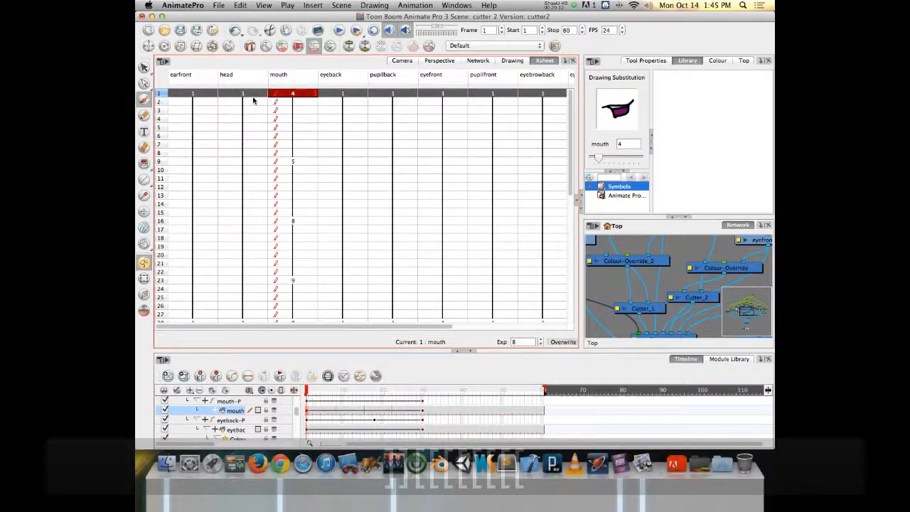
key(super+d)
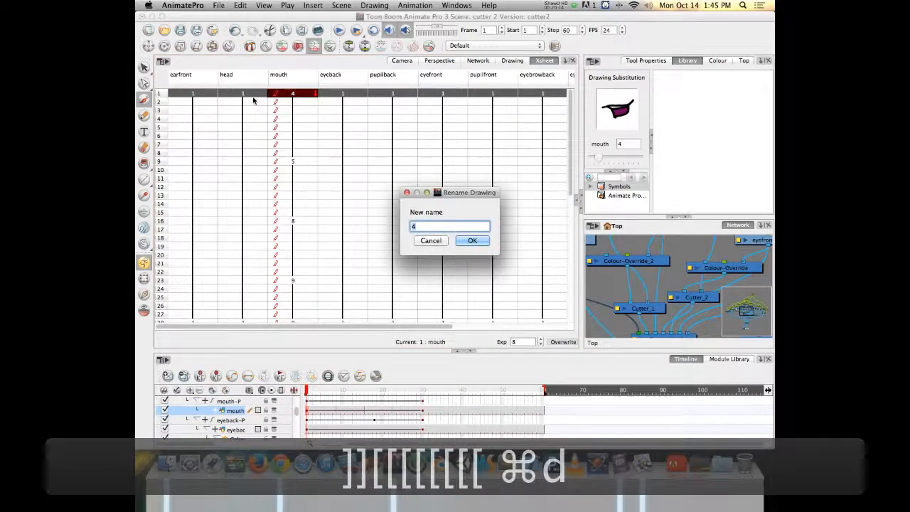
text(C)
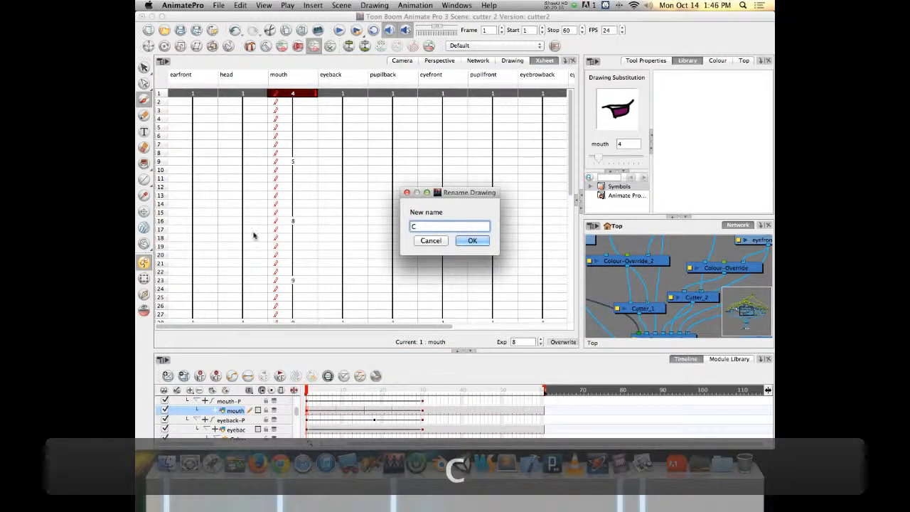
click(472, 240)
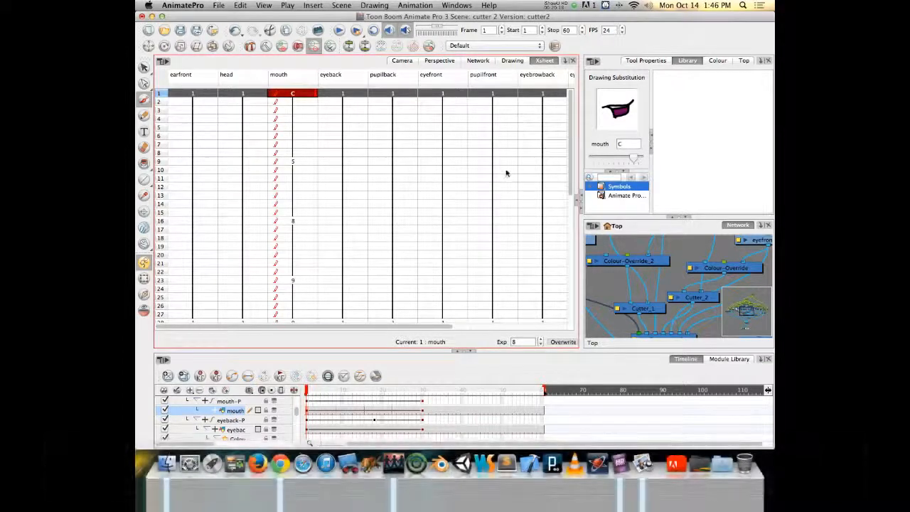
Switch the mouth at frame 1 to drawing 5 and rename that drawing as D.
drag(632, 158, 599, 157)
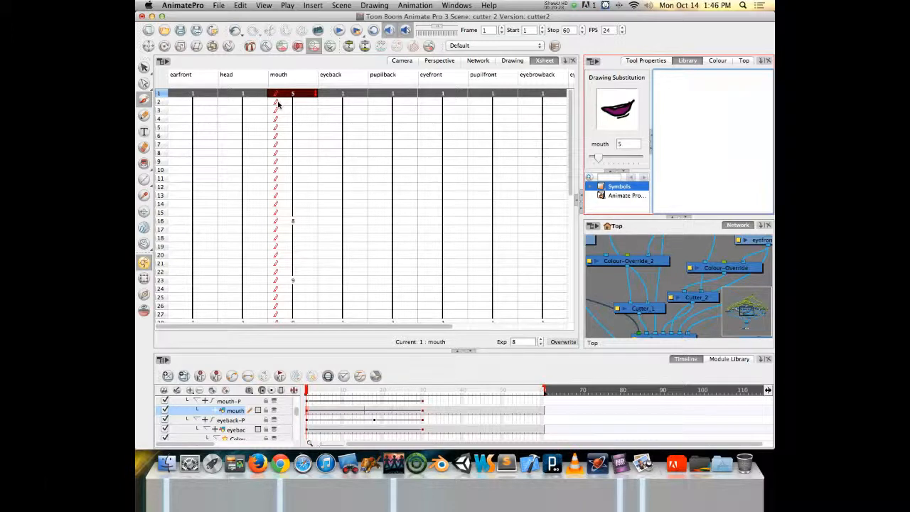
key(super+d)
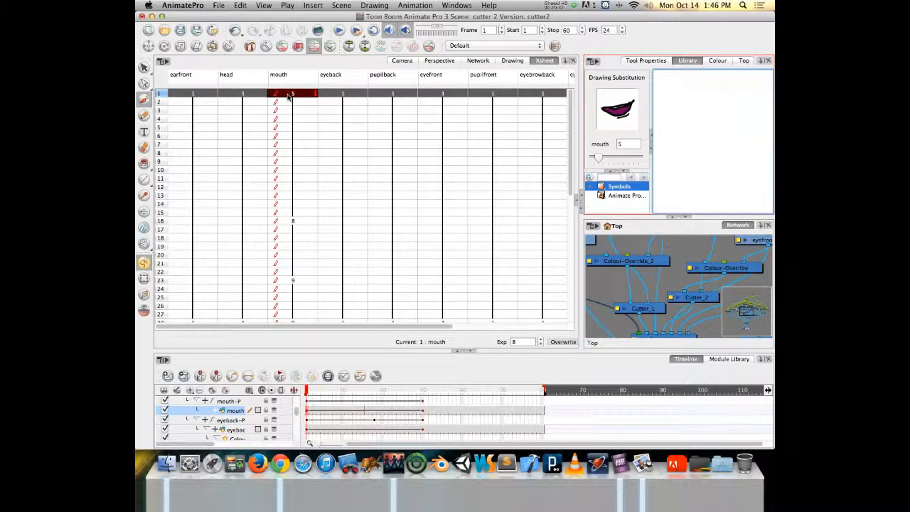
click(288, 97)
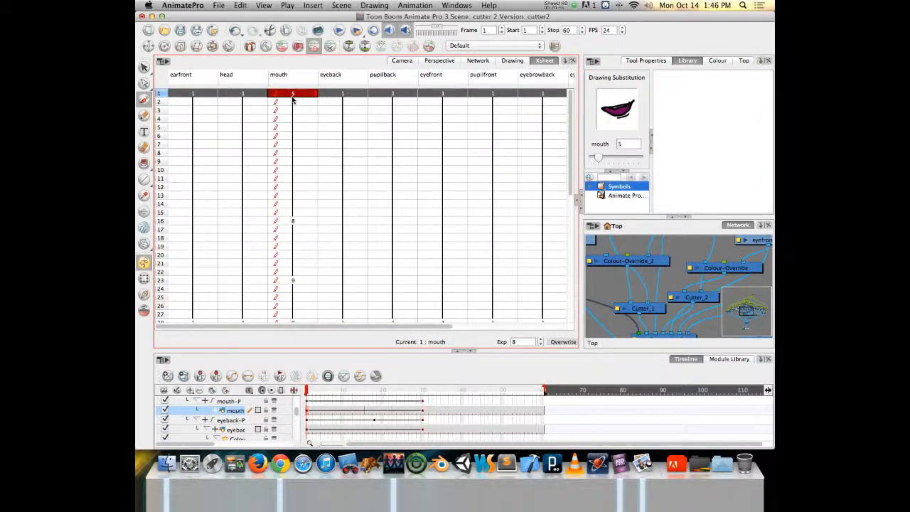
key(super+d)
text(D)
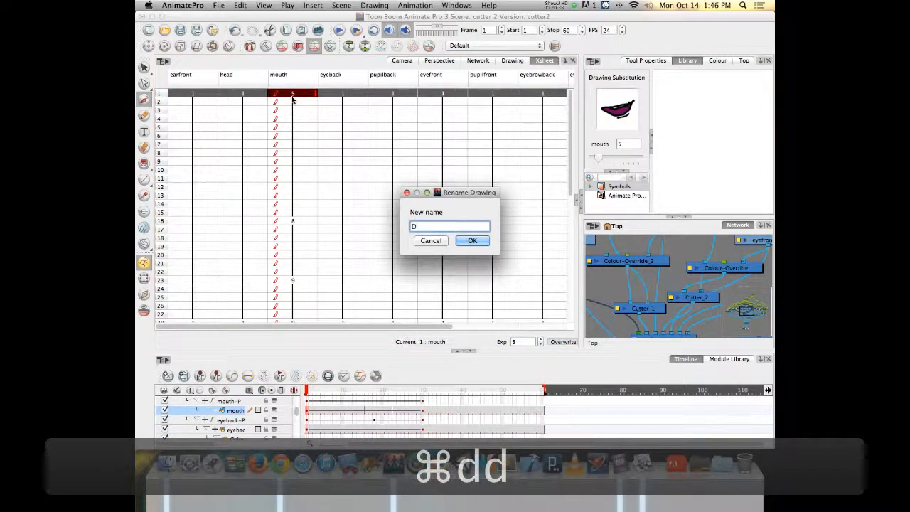
key(Return)
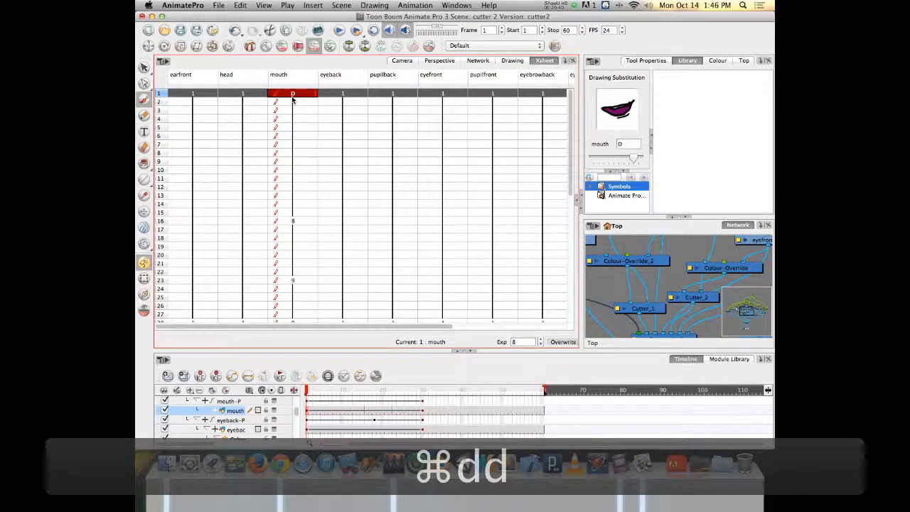
Set the mouth's drawing substitution at frame 1 to drawing 6.
key(bracketright)
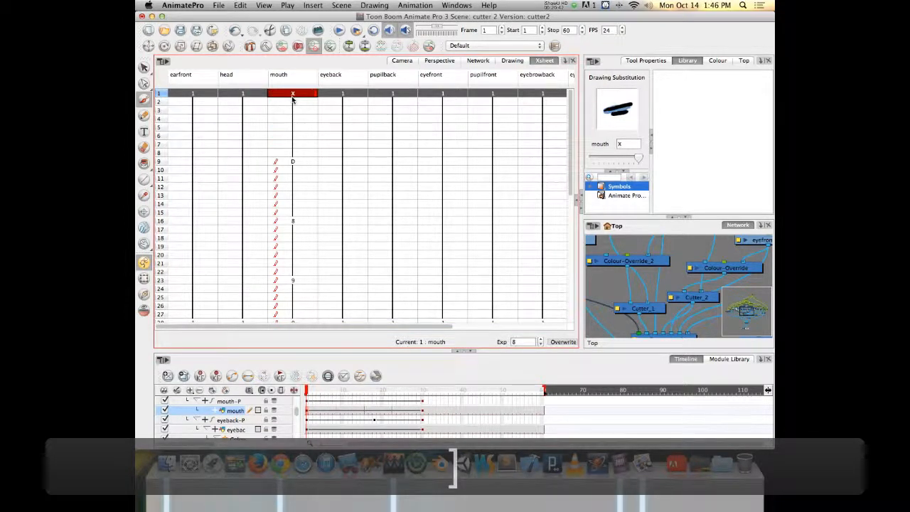
key(bracketleft)
key(bracketleft)
key(bracketleft)
key(bracketleft)
key(bracketleft)
key(bracketleft)
key(bracketleft)
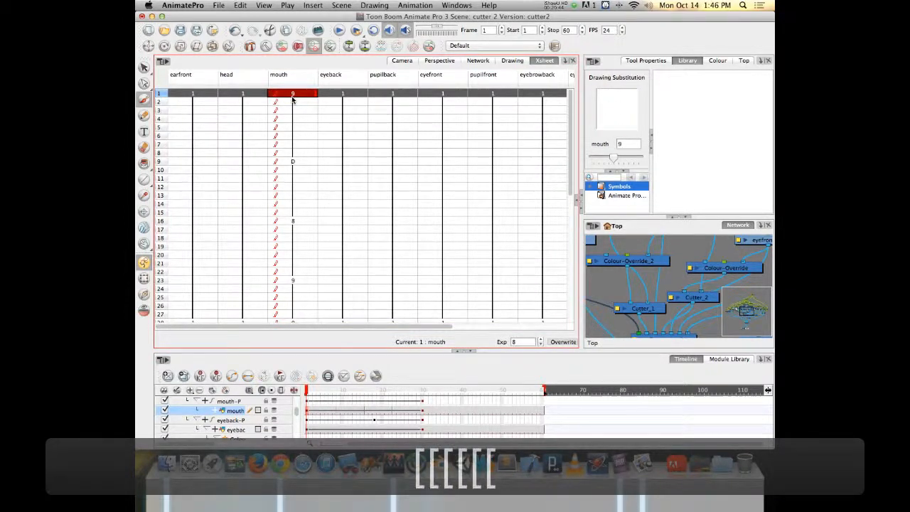
key(bracketleft)
key(bracketleft)
key(bracketright)
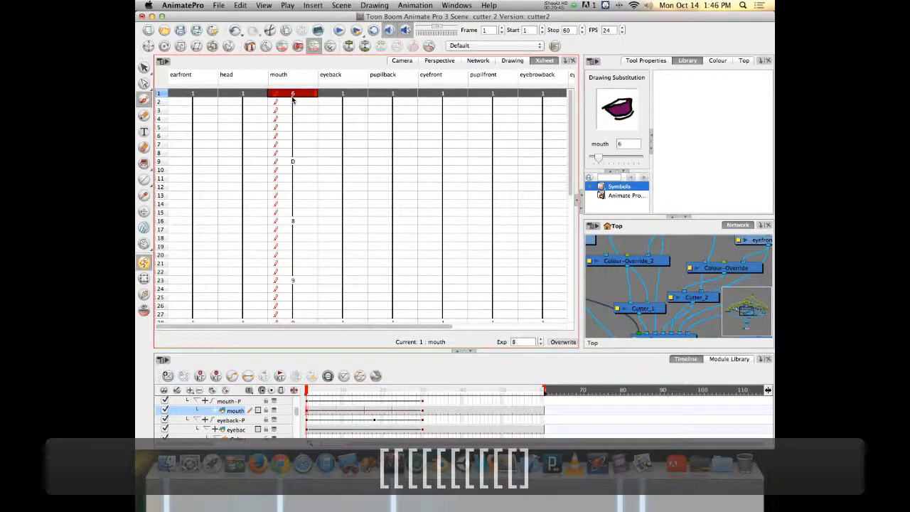
key(super+d)
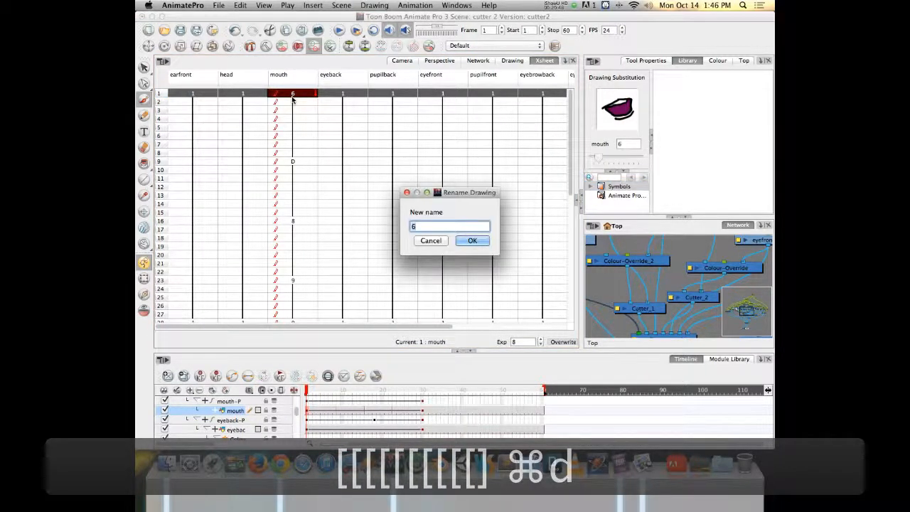
text(E)
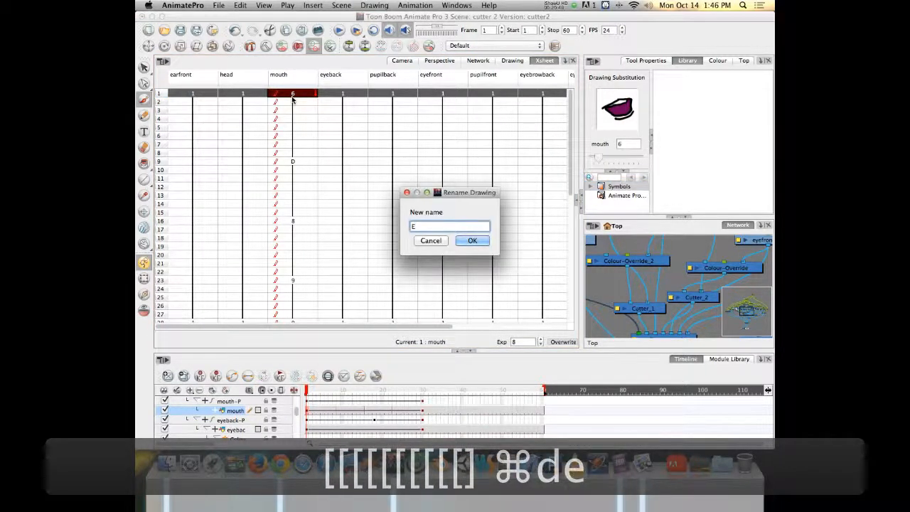
click(431, 241)
Rename mouth drawing 6, exposed at frame 1, as E.
key(super+d)
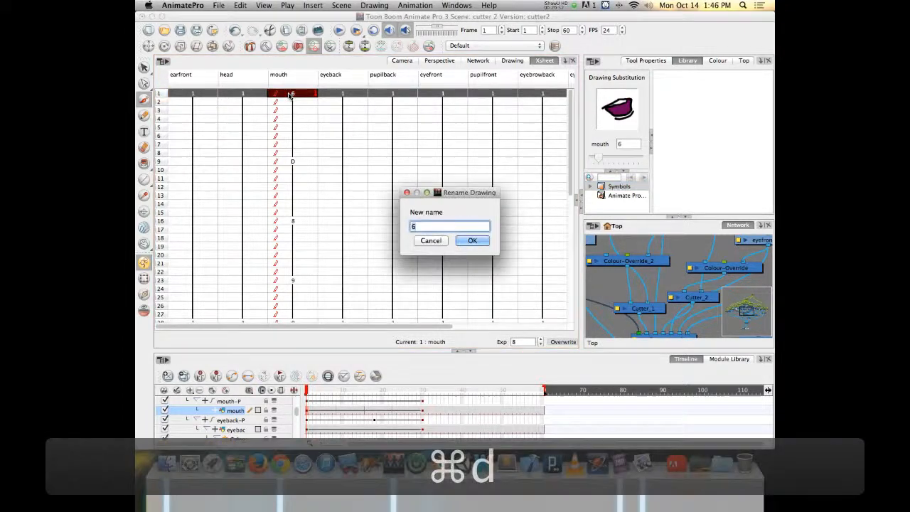
text(E)
key(Return)
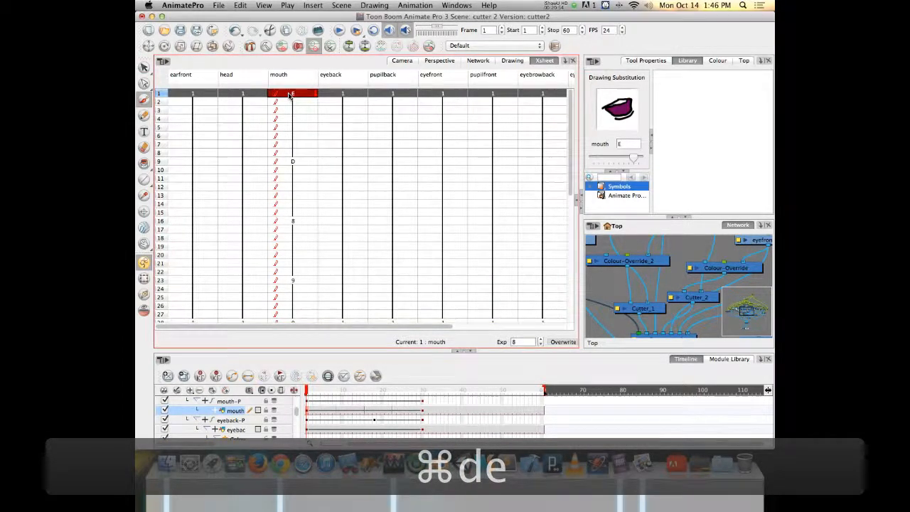
Switch the mouth at frame 1 to drawing 7 and rename that drawing as F.
click(598, 159)
click(288, 96)
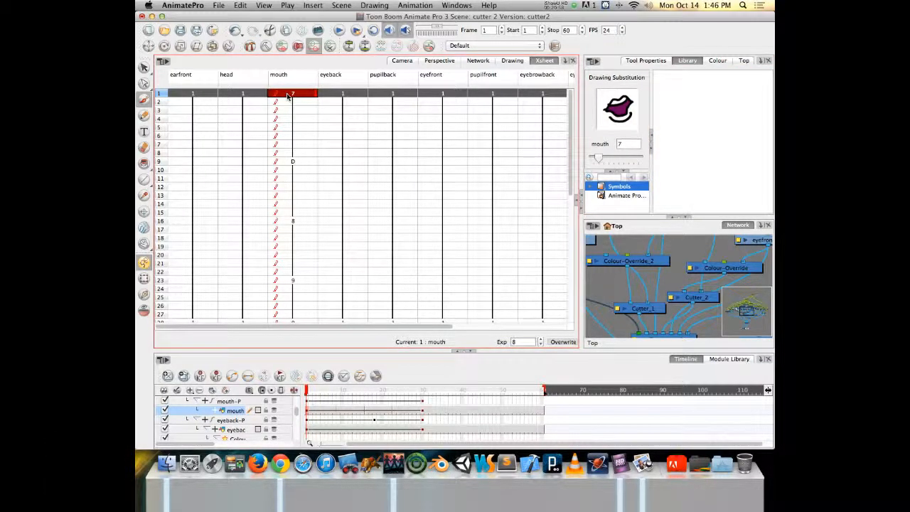
key(super+d)
text(F)
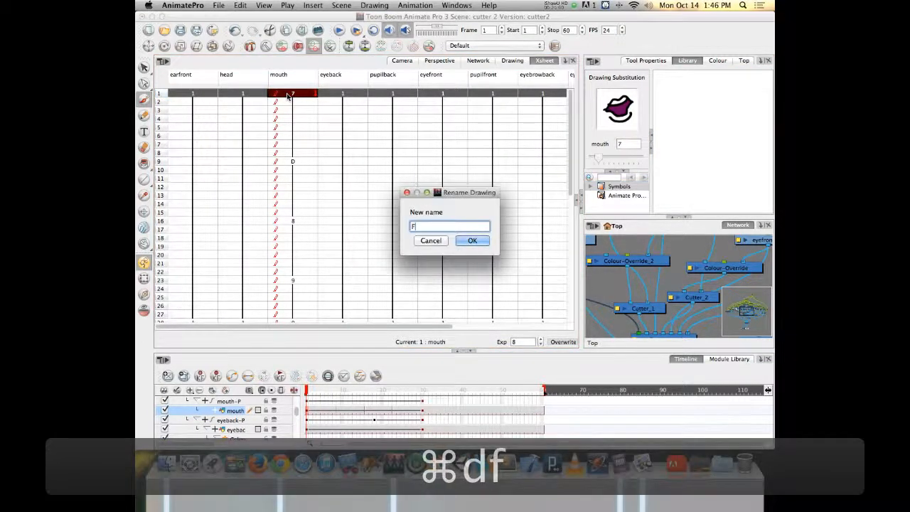
click(472, 240)
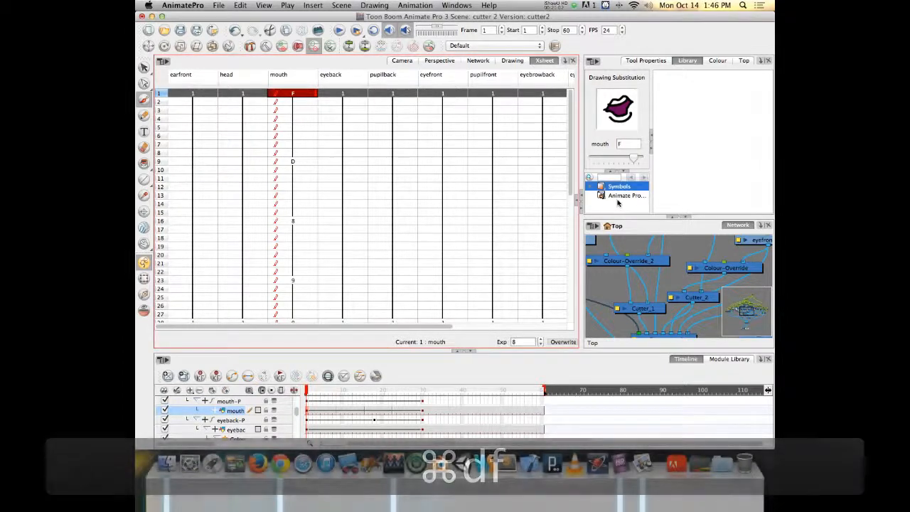
Switch the mouth at frame 1 to drawing 8 and rename that drawing as G.
click(597, 159)
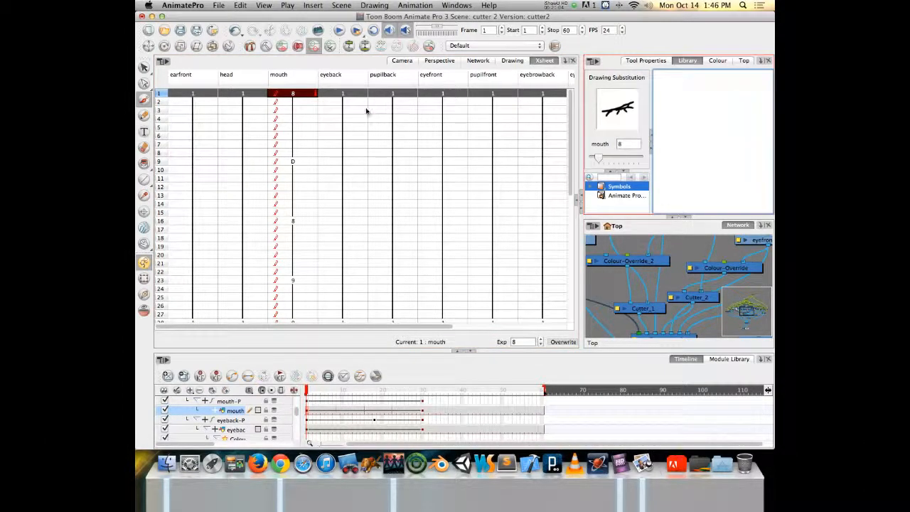
key(super+d)
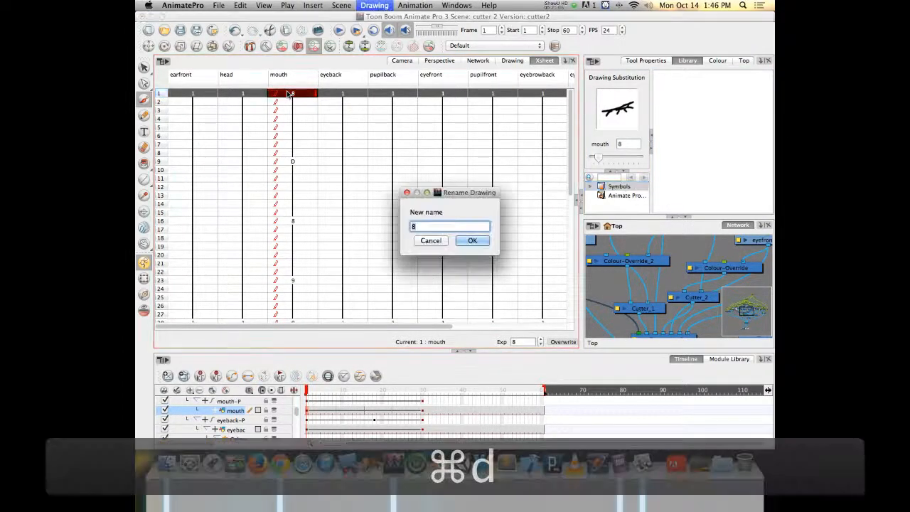
text(g)
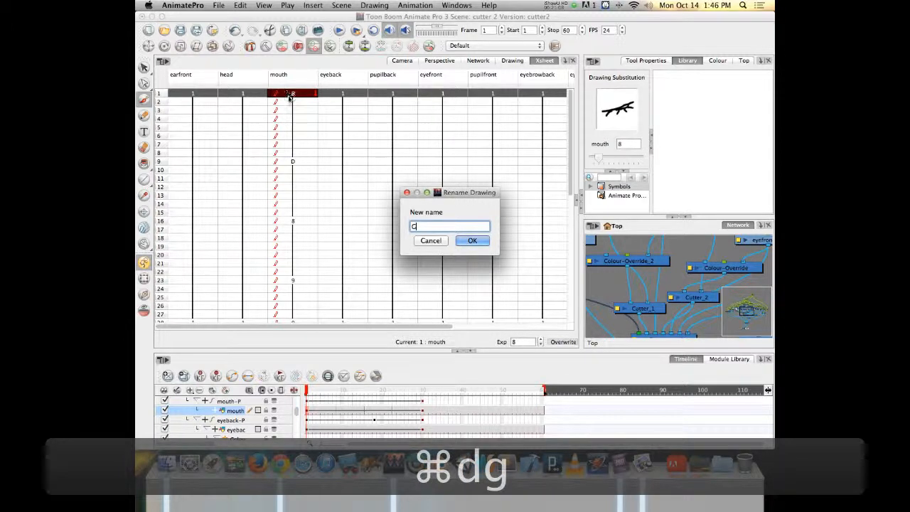
click(472, 240)
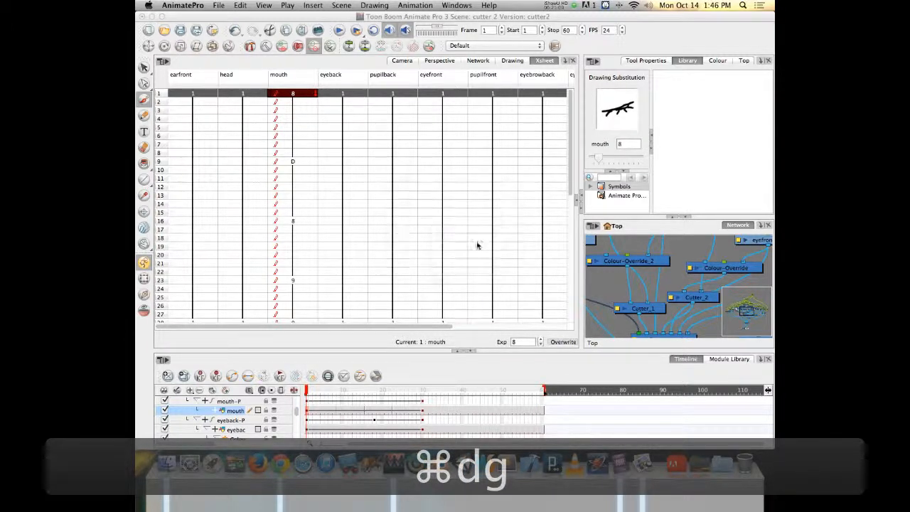
Switch the mouth at frame 1 to the blank drawing 9 and delete that drawing from the mouth layer.
click(598, 159)
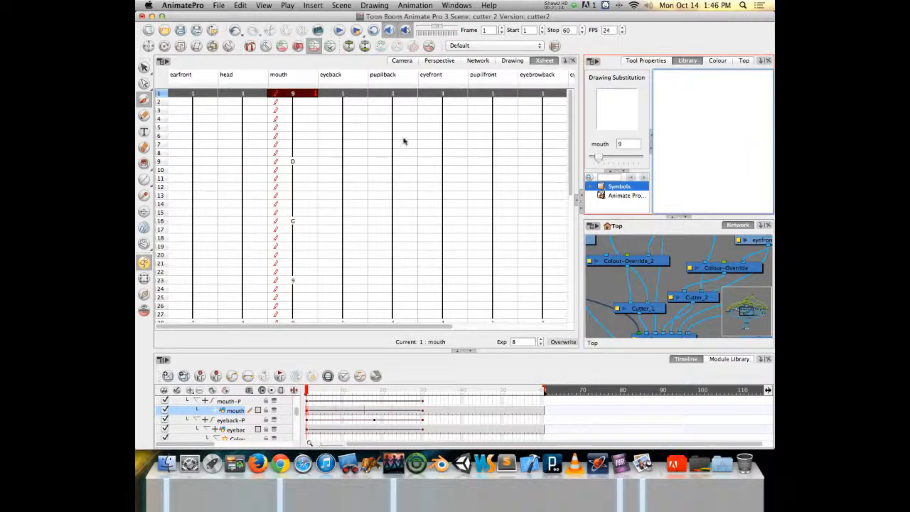
right_click(287, 94)
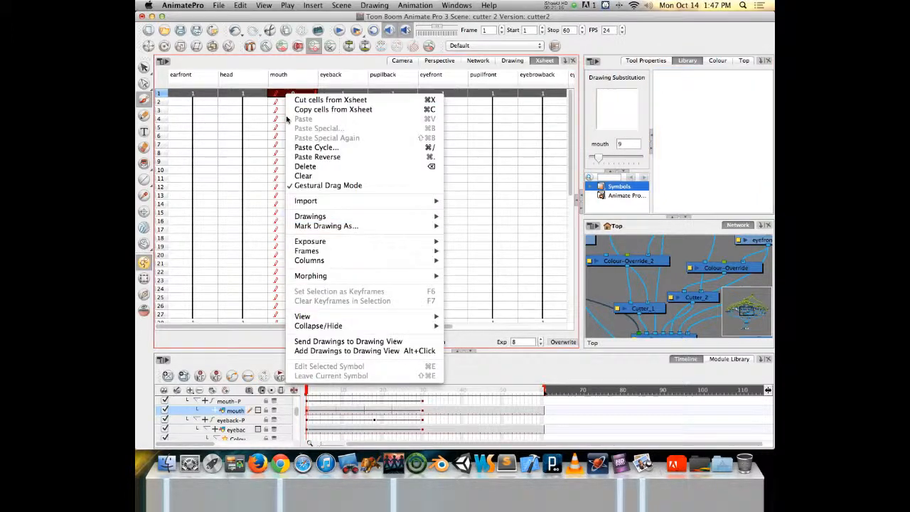
mouse_move(304, 217)
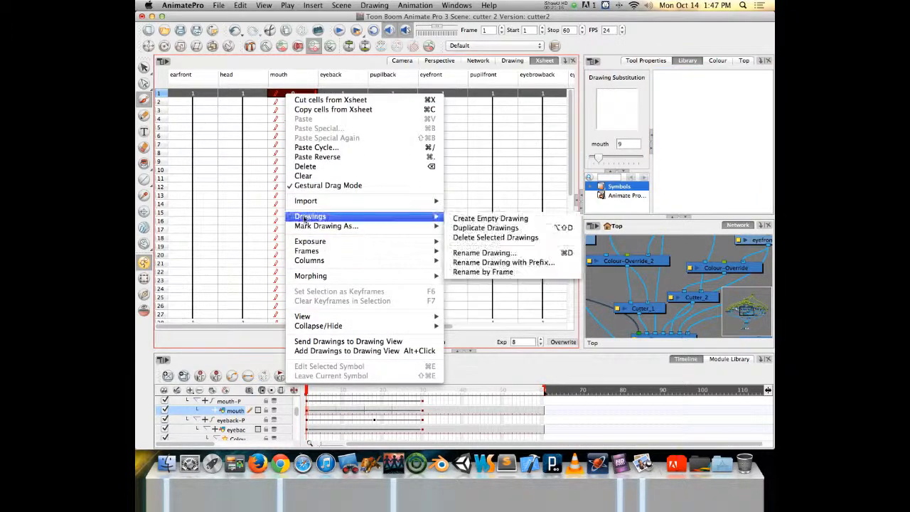
click(490, 238)
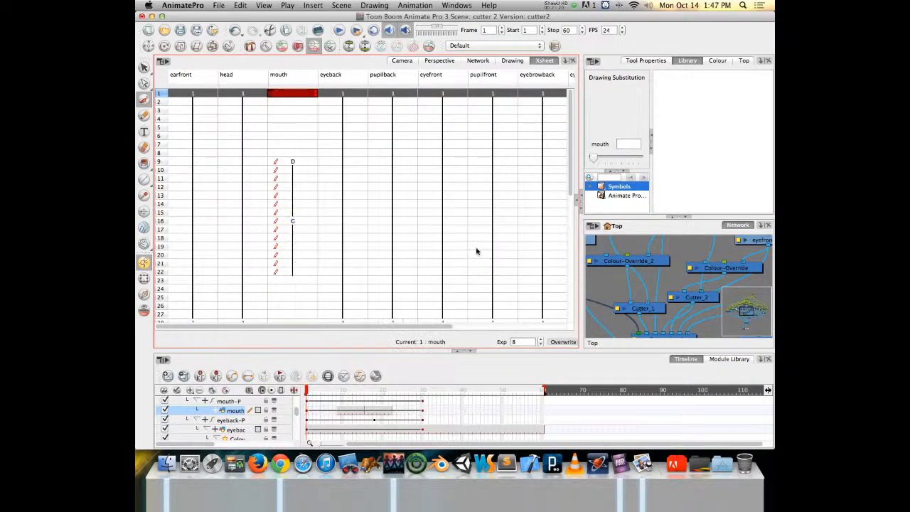
Select the mouth layer's frames from frame 1 in the timeline and substitute drawing X at frame 1.
mouse_move(594, 160)
mouse_down()
mouse_move(641, 160)
mouse_move(586, 153)
mouse_move(643, 158)
mouse_move(546, 146)
mouse_move(645, 153)
mouse_move(585, 151)
mouse_up()
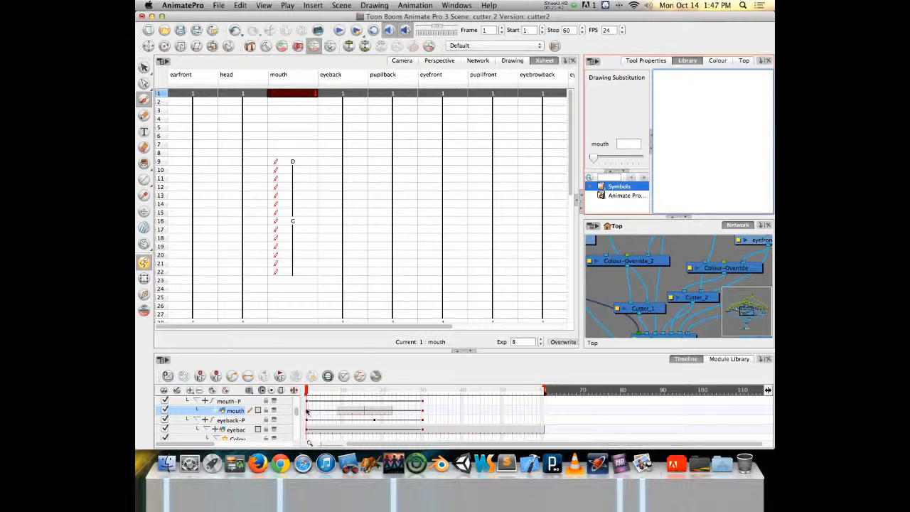
drag(307, 412, 529, 411)
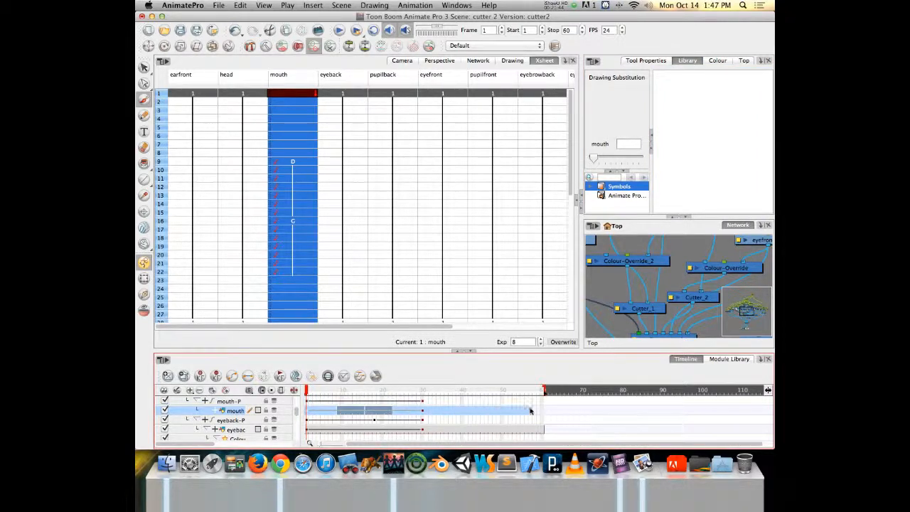
click(597, 157)
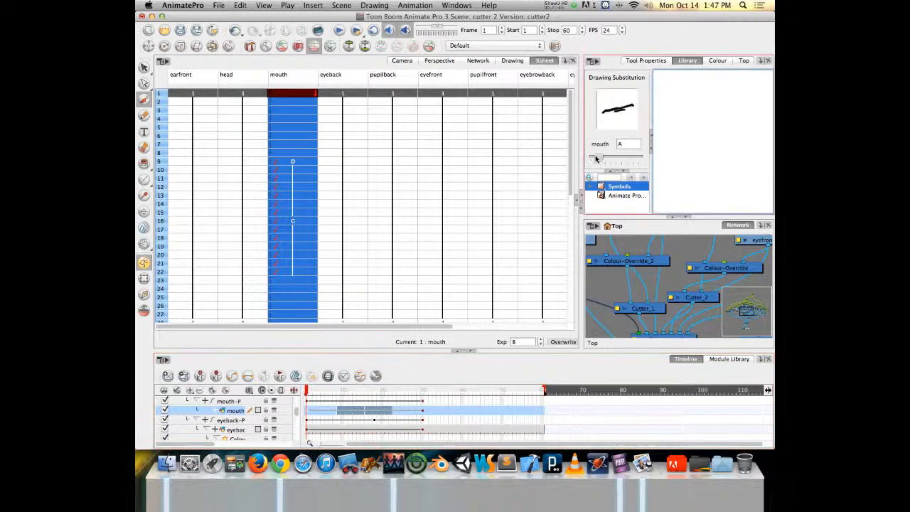
drag(595, 158, 637, 159)
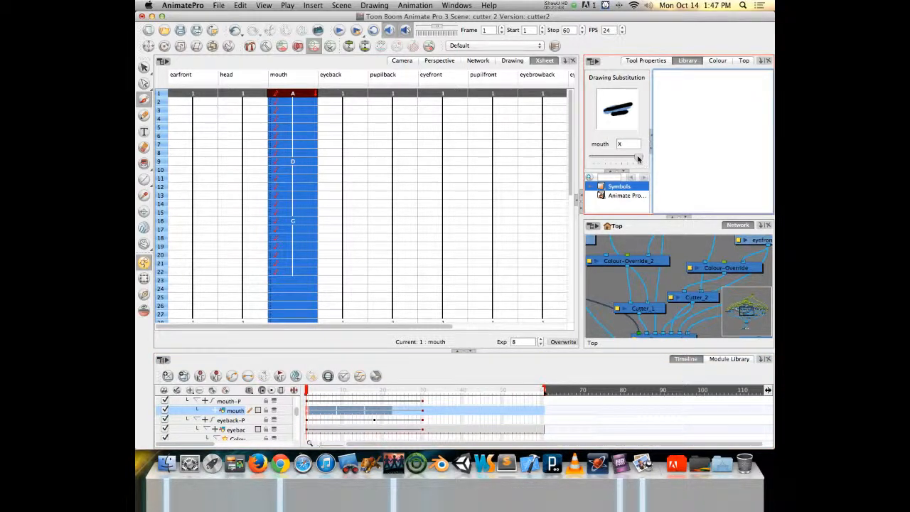
click(357, 245)
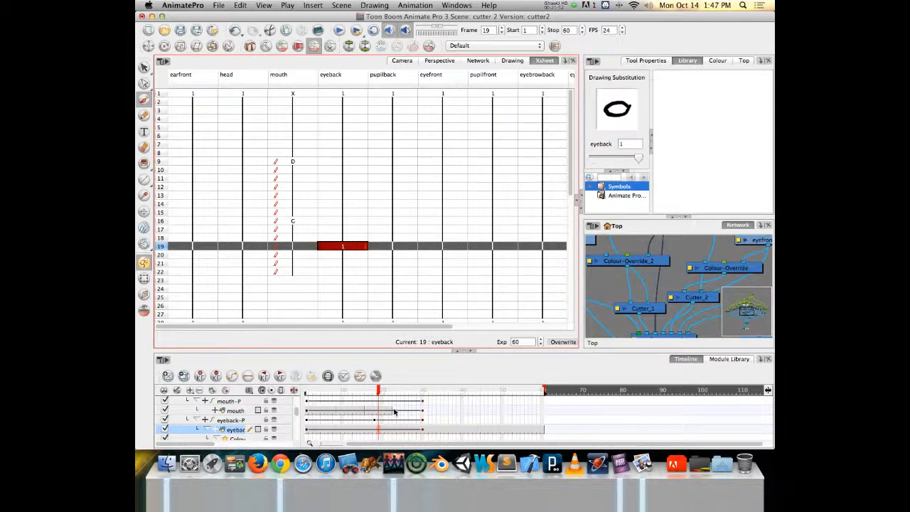
Fill the mouth layer's empty frames from 23 to 60 and expose drawing X across the whole layer.
drag(394, 413, 543, 411)
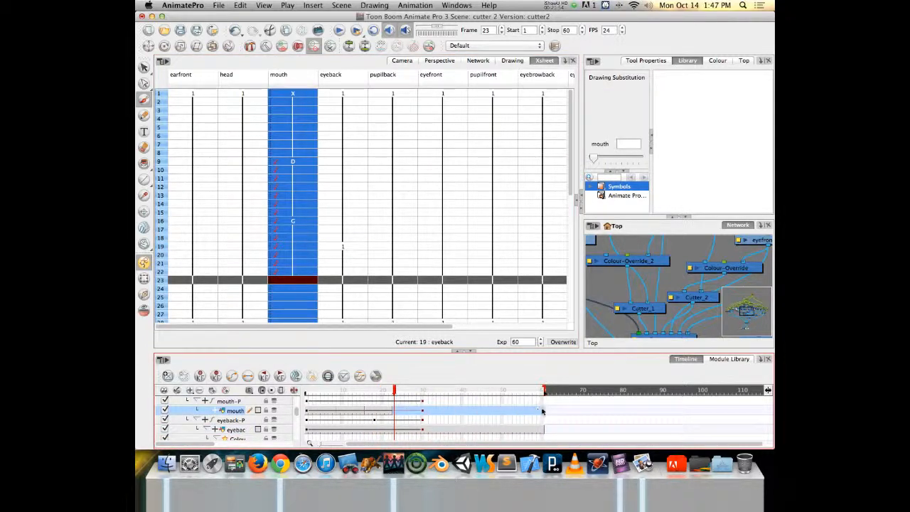
key(F5)
key(super+a)
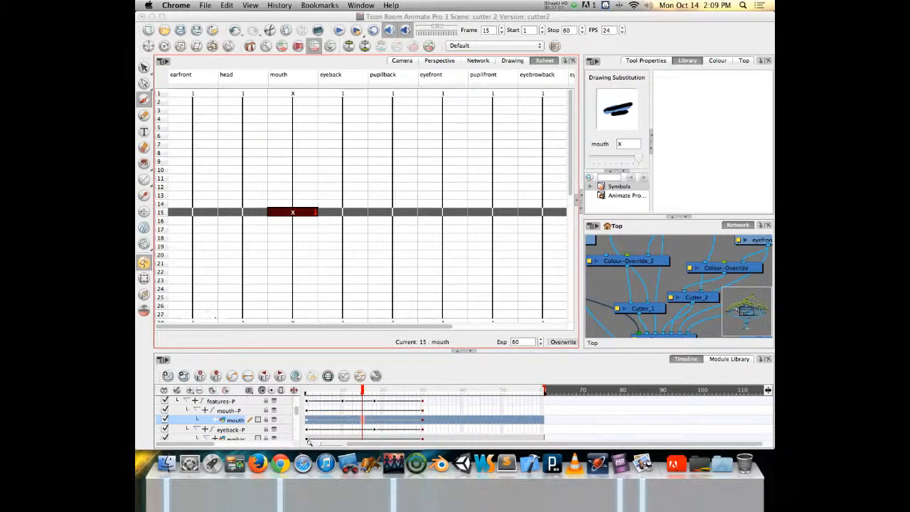
Import the sound file demo.wav into the scene from the cutter 2 folder on the Desktop.
click(204, 5)
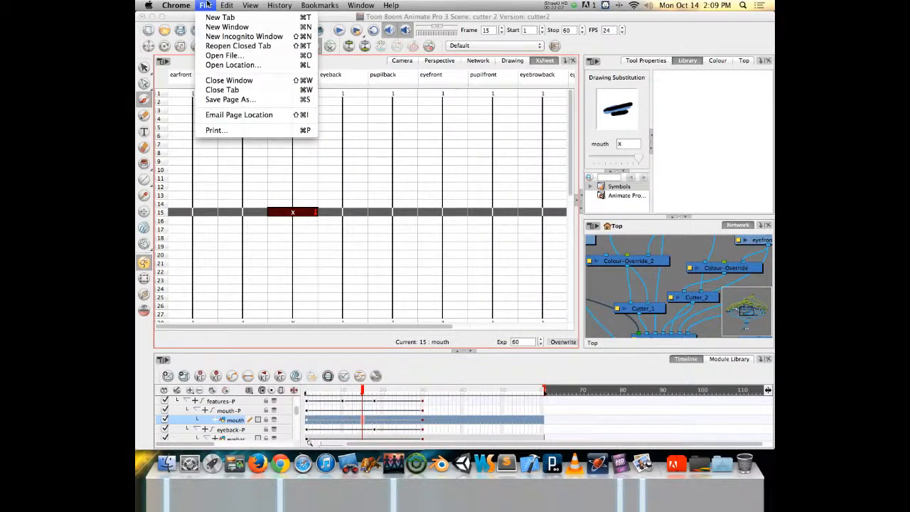
click(207, 4)
click(218, 20)
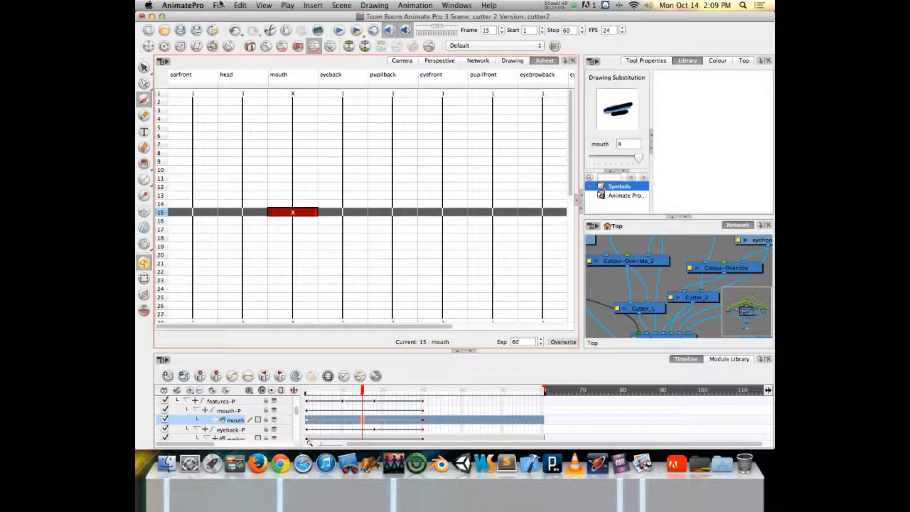
click(220, 4)
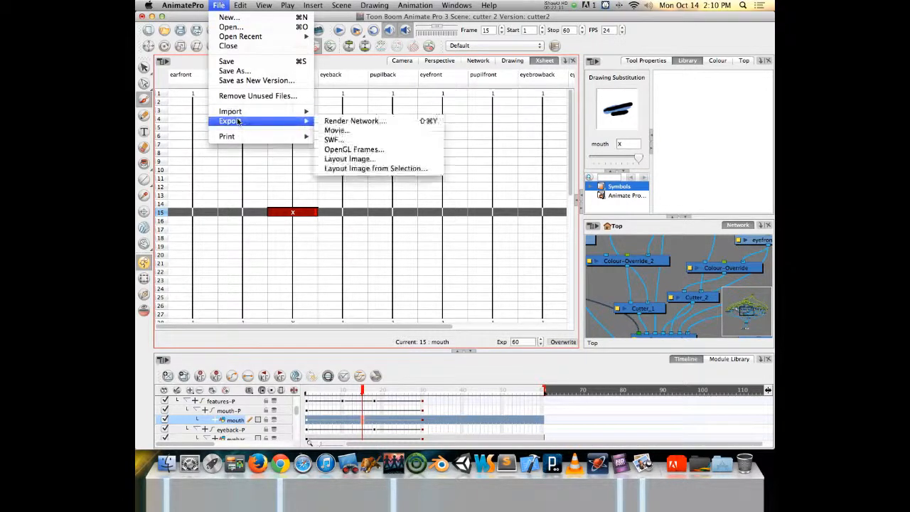
mouse_move(239, 112)
click(349, 142)
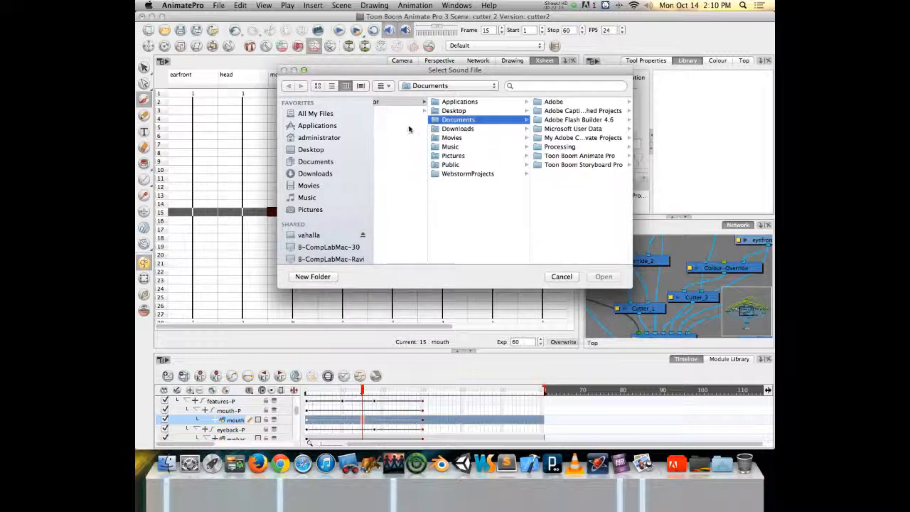
click(450, 112)
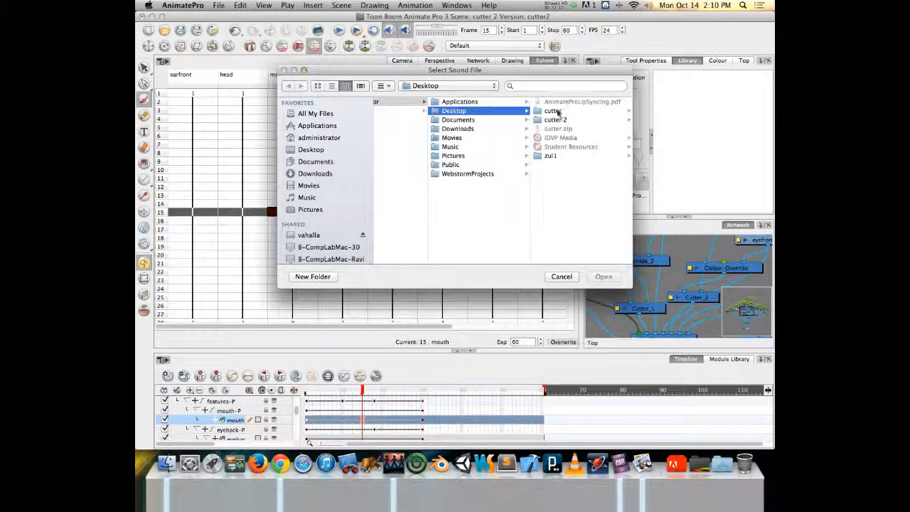
click(552, 113)
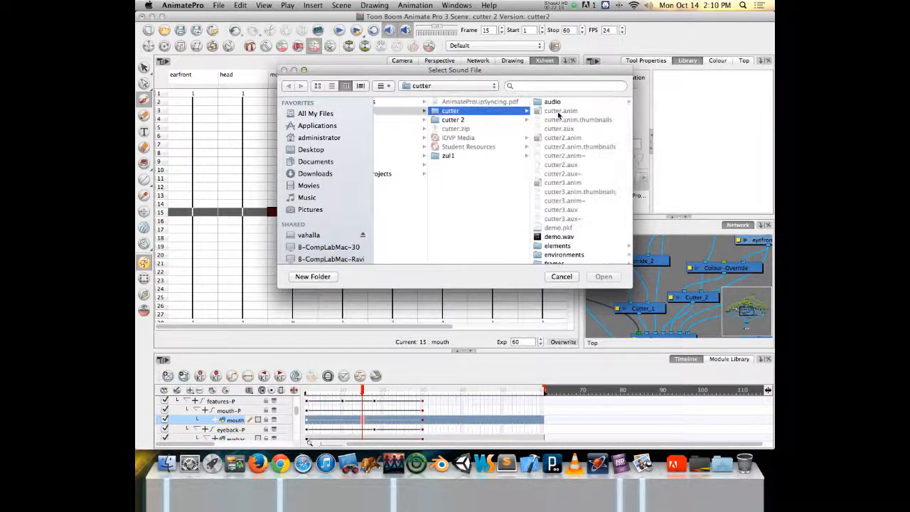
click(472, 120)
click(560, 173)
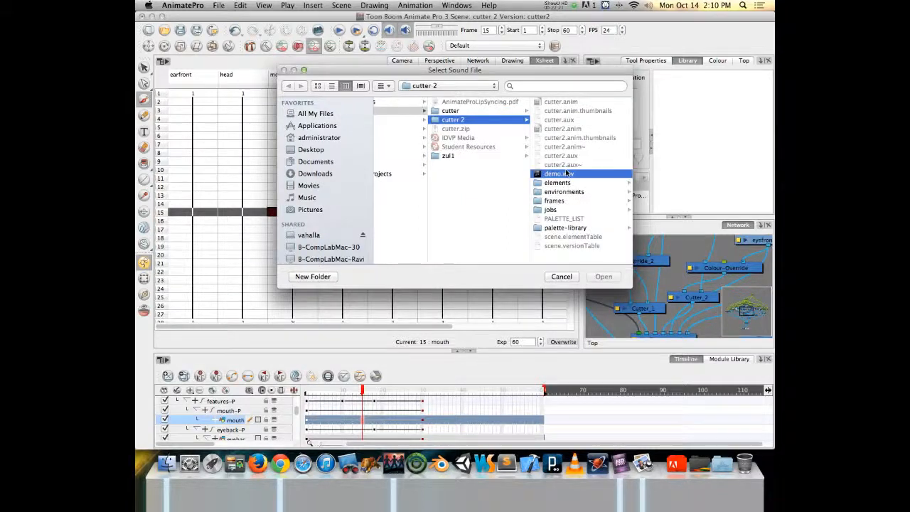
click(604, 277)
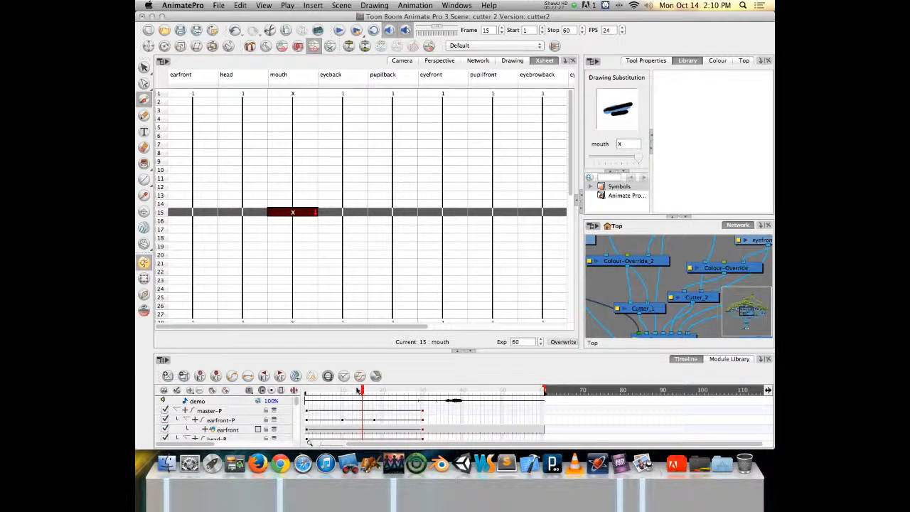
Return the playhead to frame 1, collapse the master-P layer and set the scene length to 300 frames.
drag(361, 390, 278, 384)
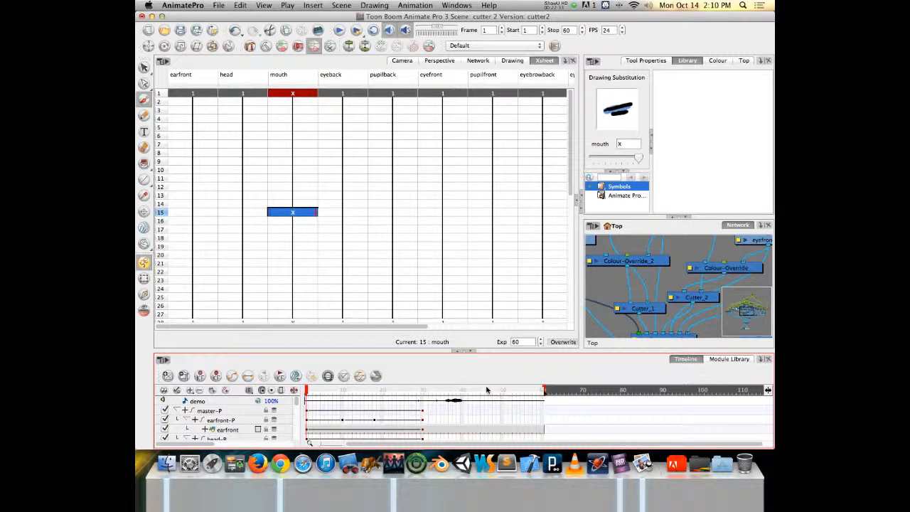
click(183, 410)
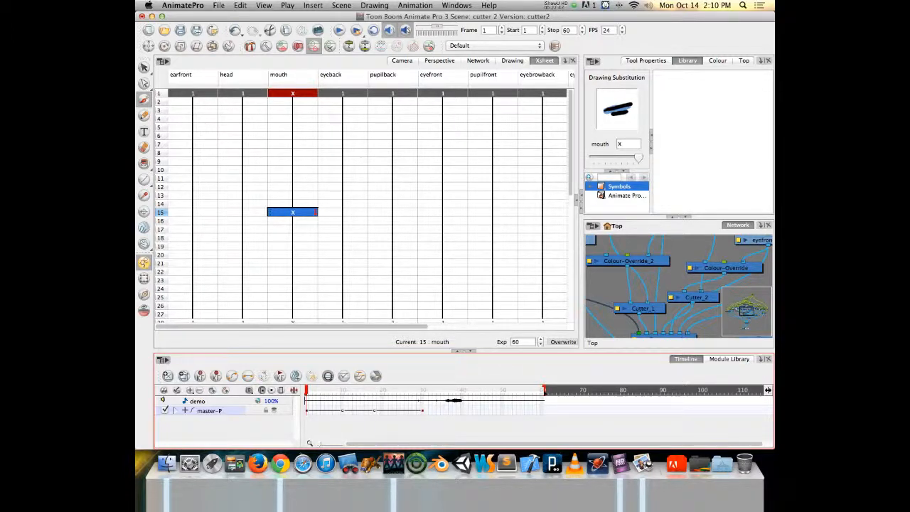
click(287, 5)
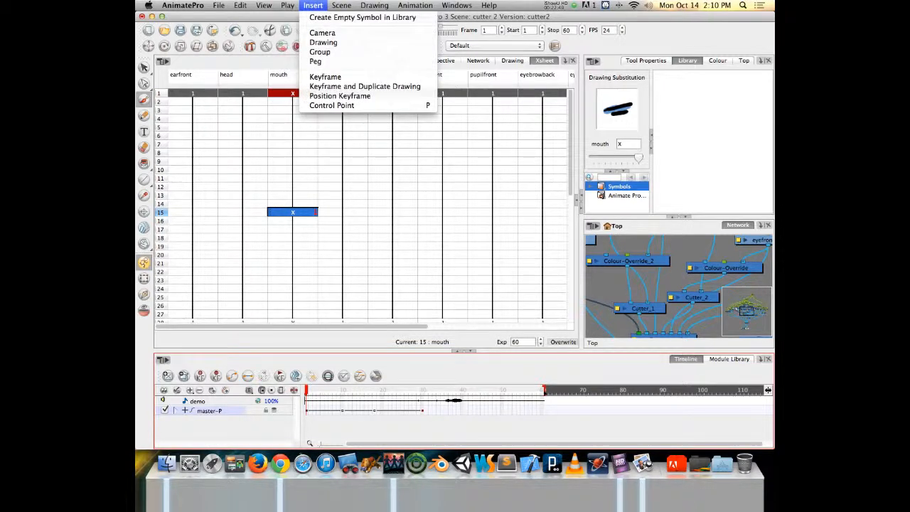
mouse_move(341, 5)
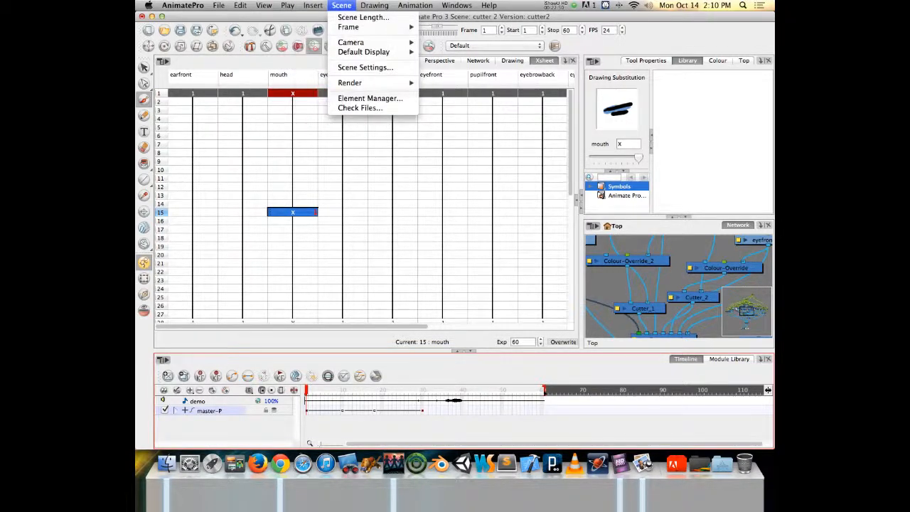
click(349, 17)
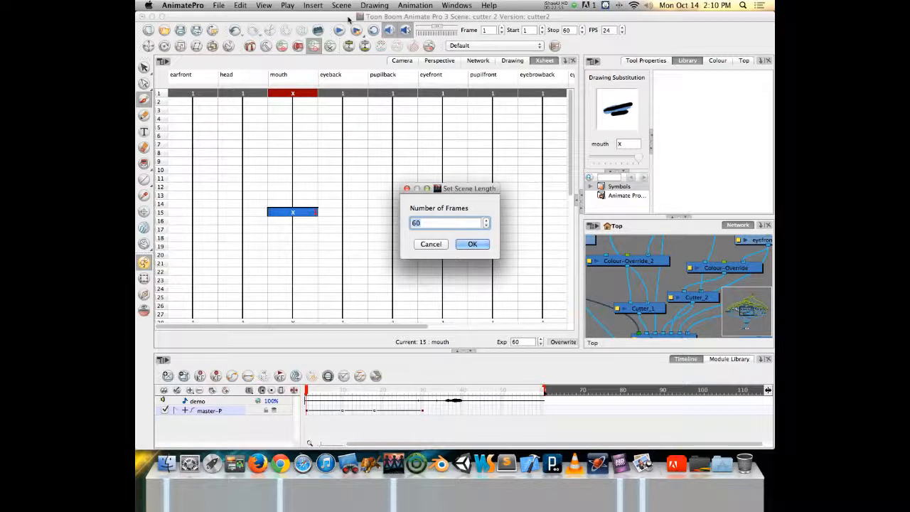
text(300)
key(Return)
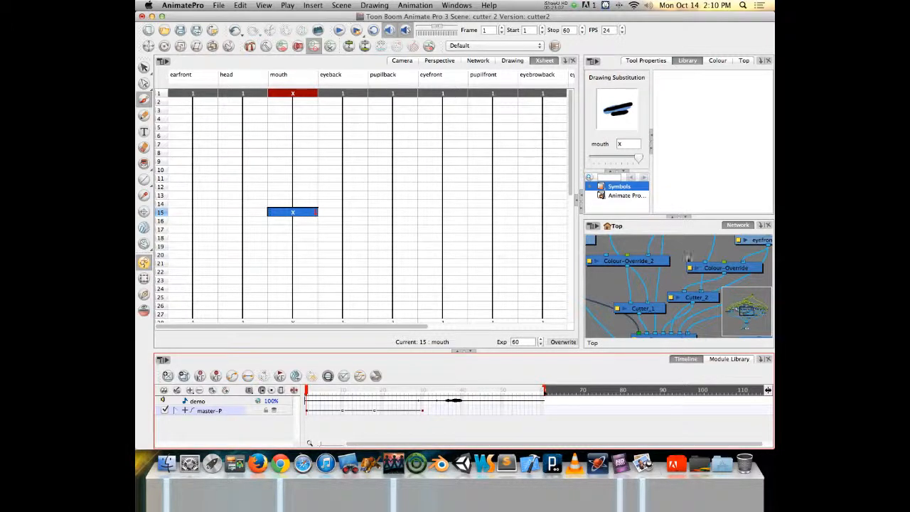
Scrub the playhead through the demo sound's waveform from frame 54 to frame 66.
click(518, 410)
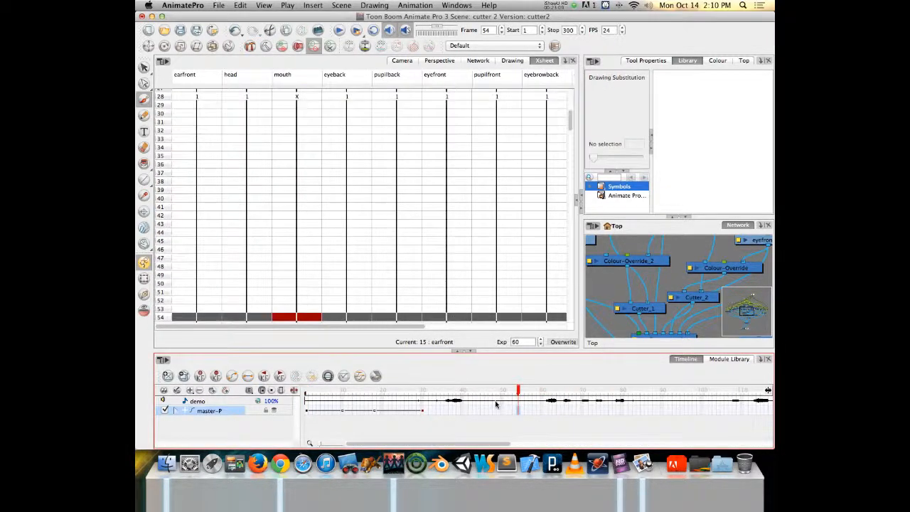
drag(518, 390, 531, 391)
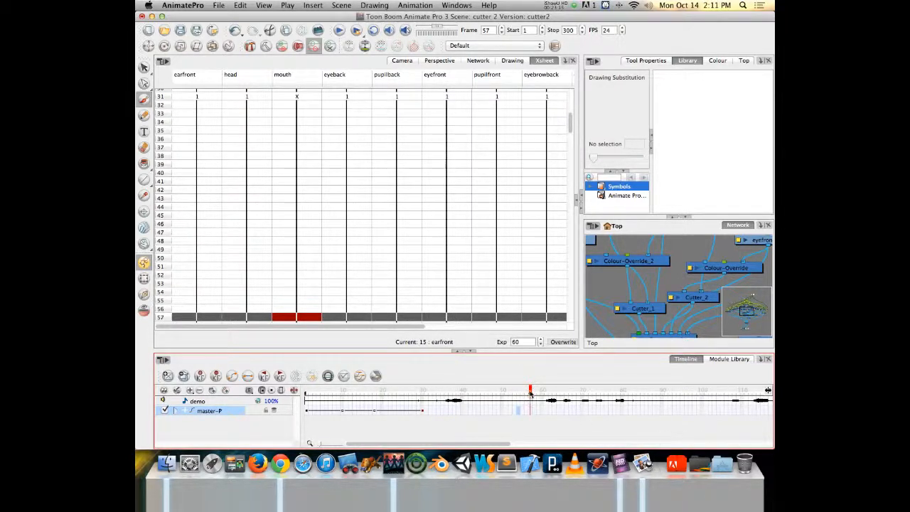
drag(530, 393, 566, 393)
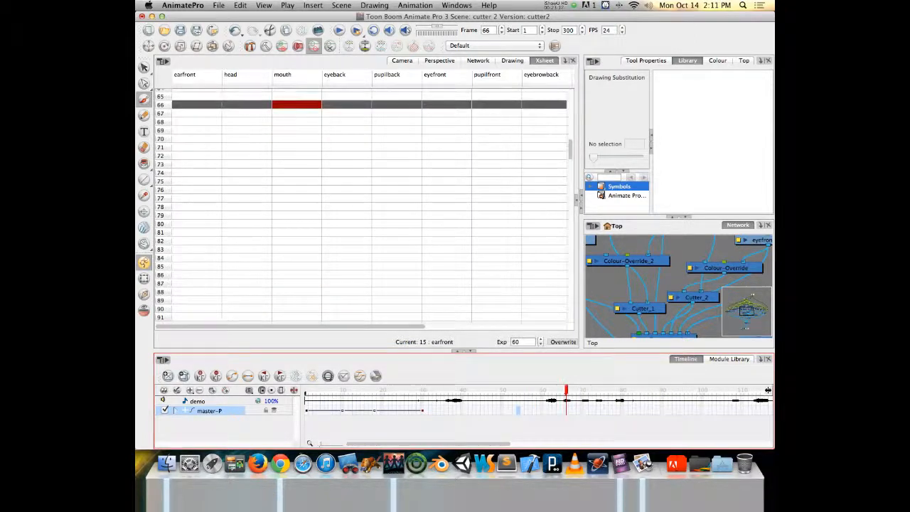
Examine in the camera view and the master-P sublayers where the head's drawing exposures end relative to the sound.
click(400, 60)
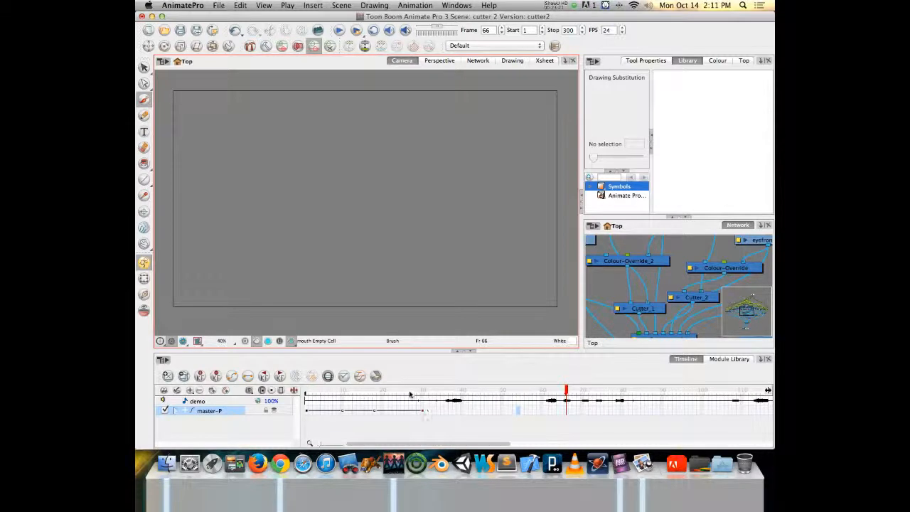
drag(409, 394, 510, 395)
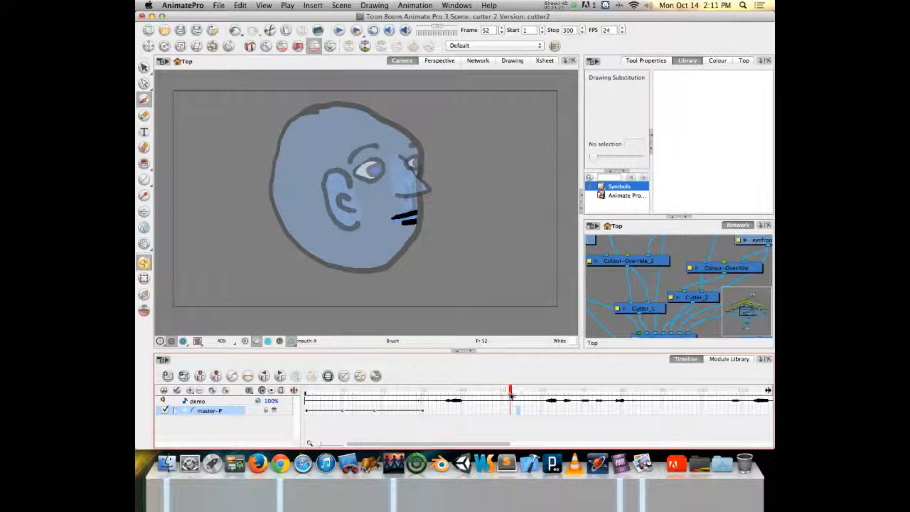
click(177, 410)
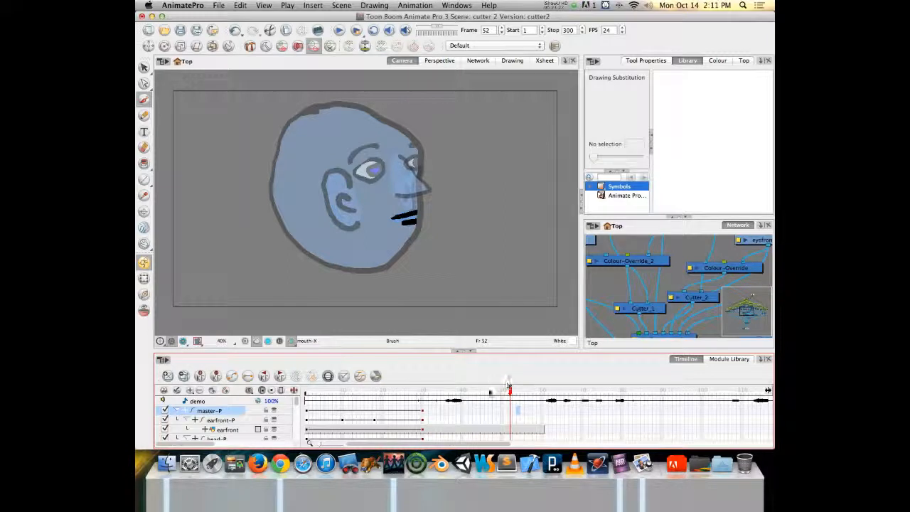
click(176, 410)
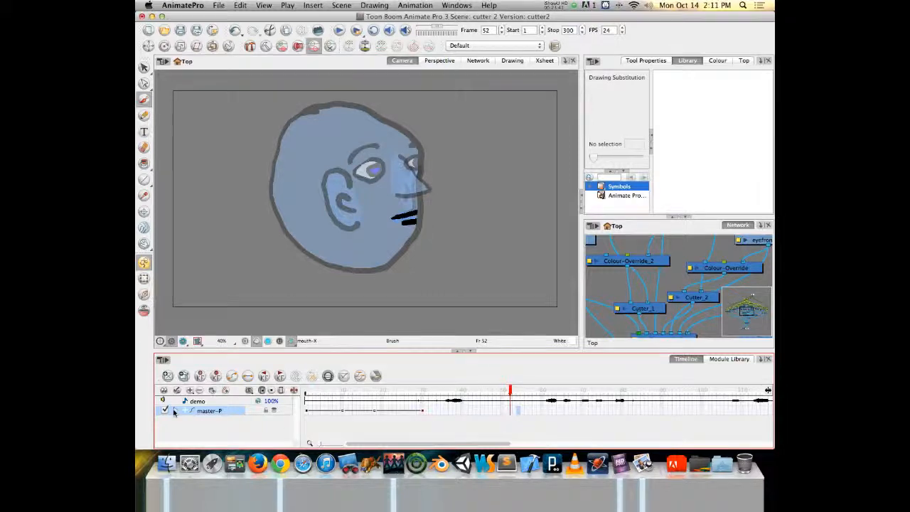
click(175, 411)
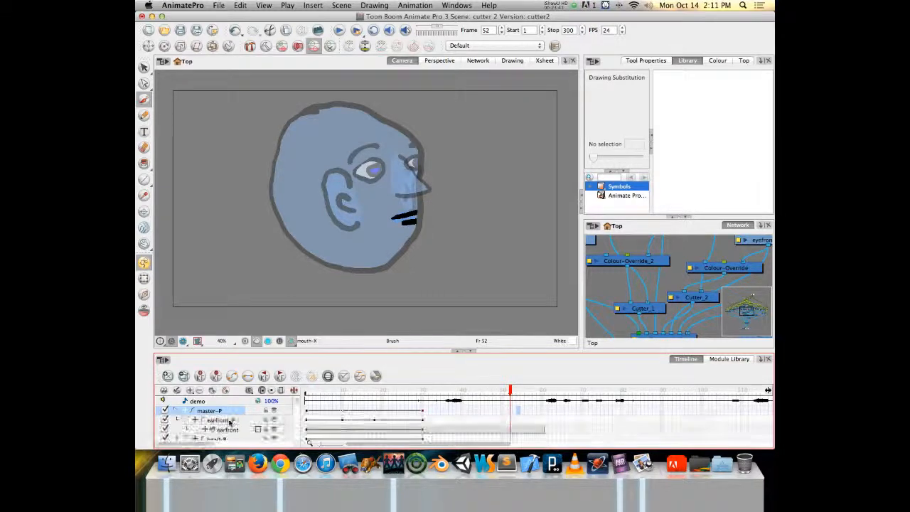
click(457, 425)
click(527, 430)
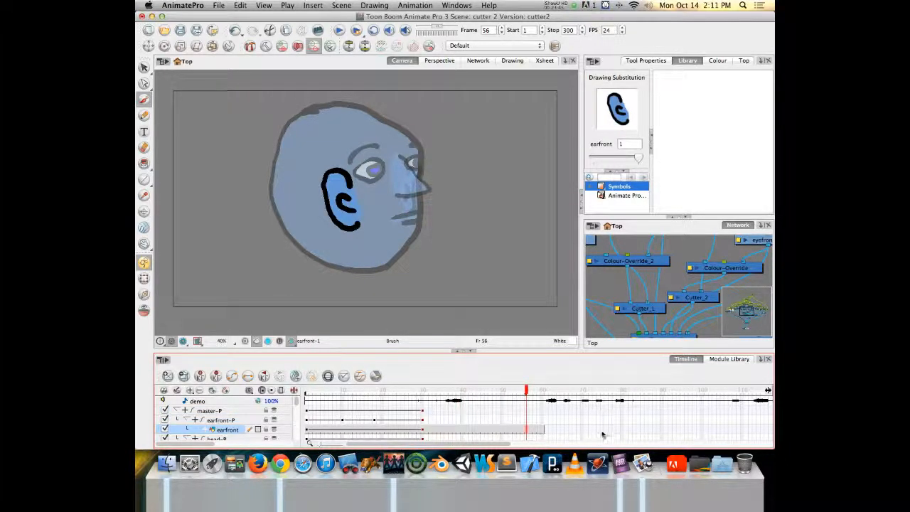
click(601, 432)
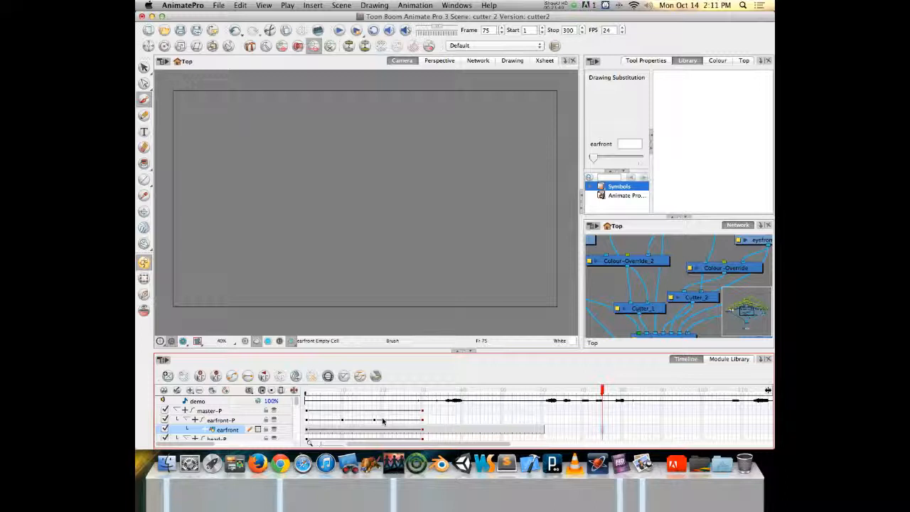
click(184, 419)
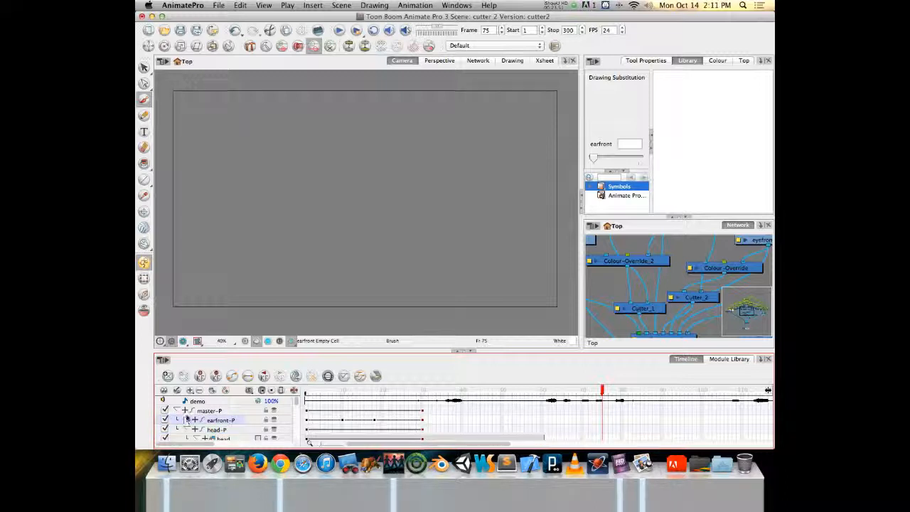
click(182, 410)
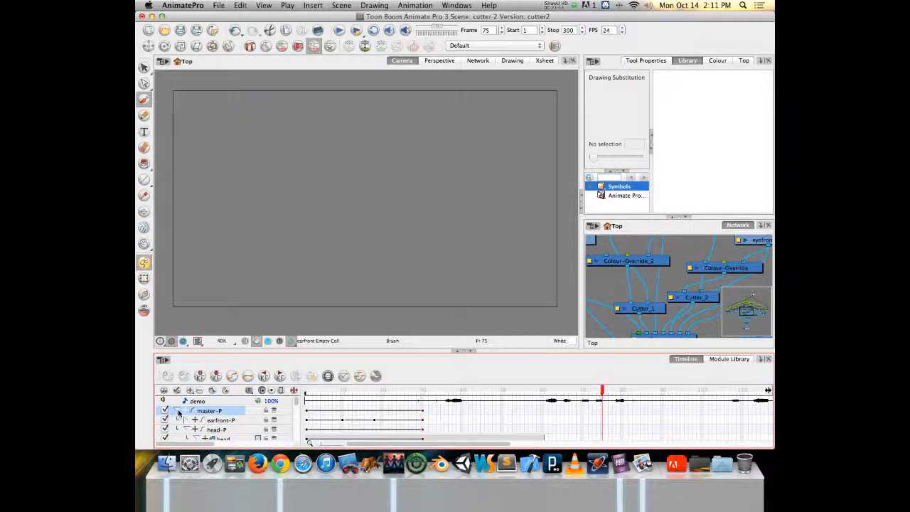
click(179, 411)
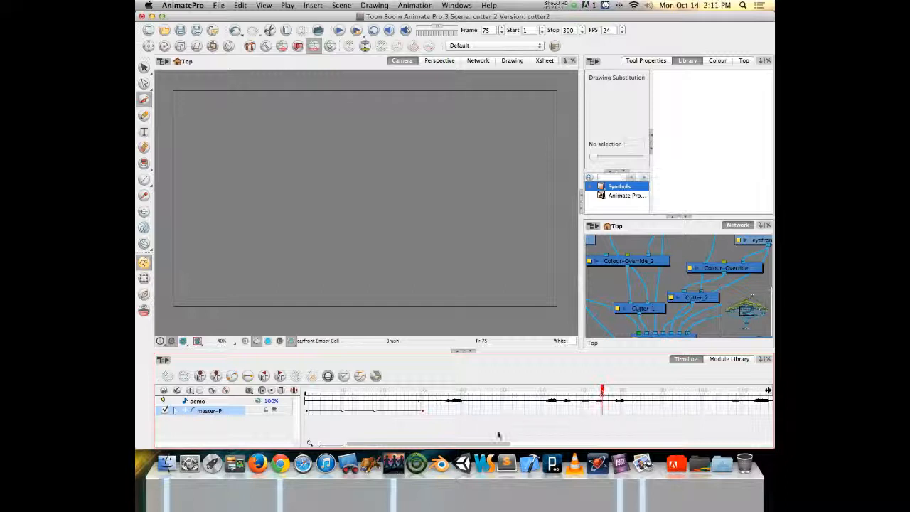
Extend the exposure of all drawings under the collapsed master-P layer to frame 300 and scrub back to check them.
drag(440, 448, 748, 447)
click(759, 414)
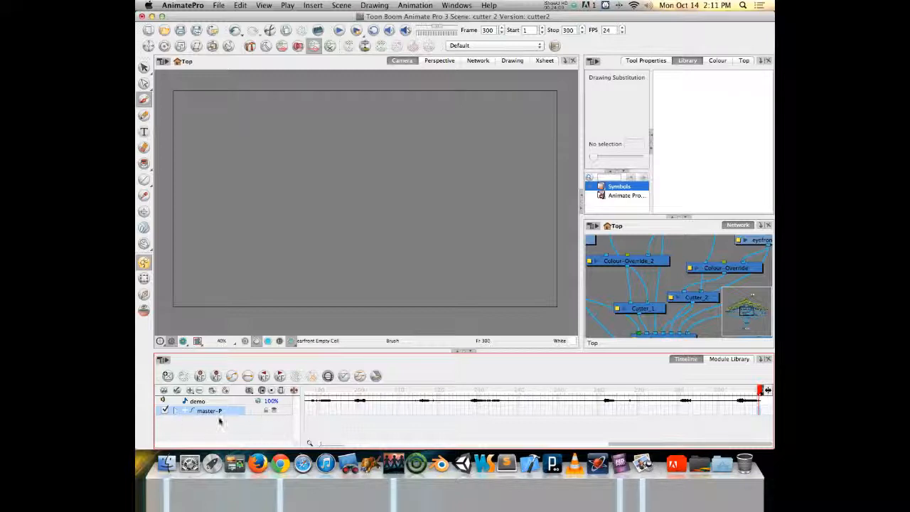
key(F5)
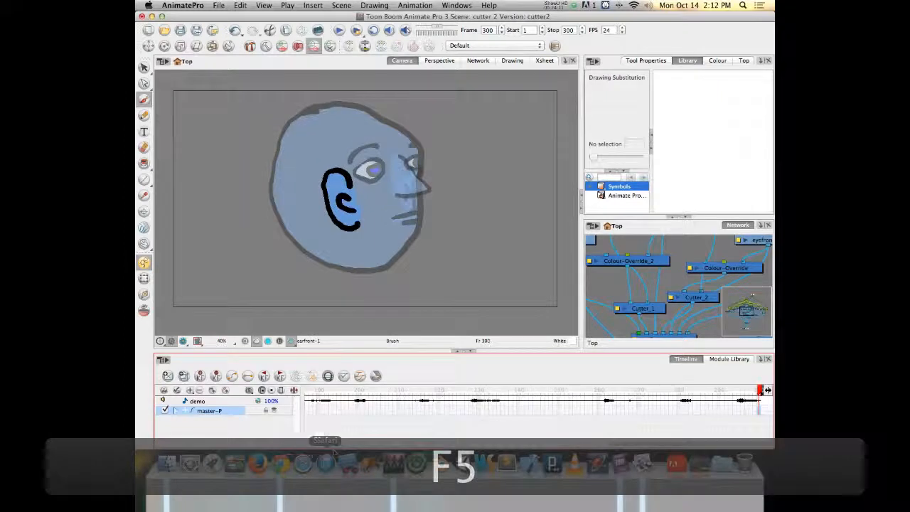
drag(713, 392, 545, 393)
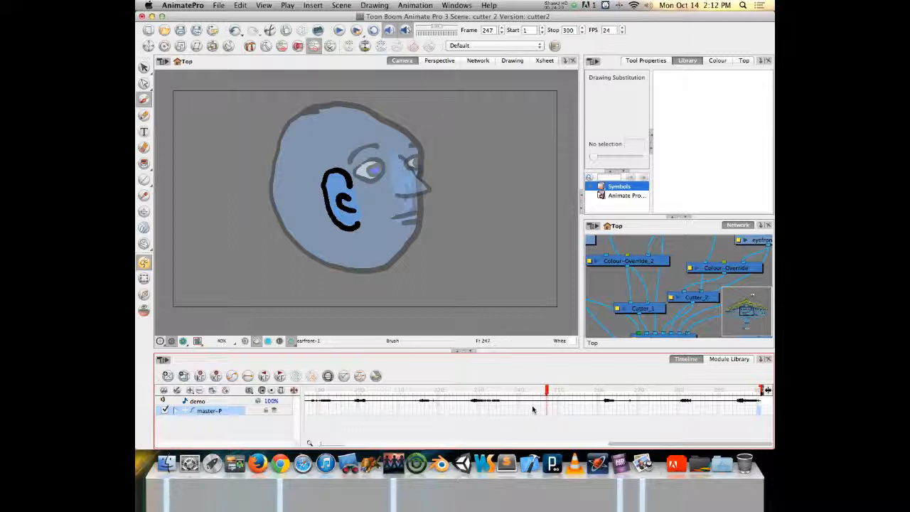
mouse_move(548, 390)
mouse_down()
mouse_move(639, 390)
mouse_move(550, 390)
mouse_up()
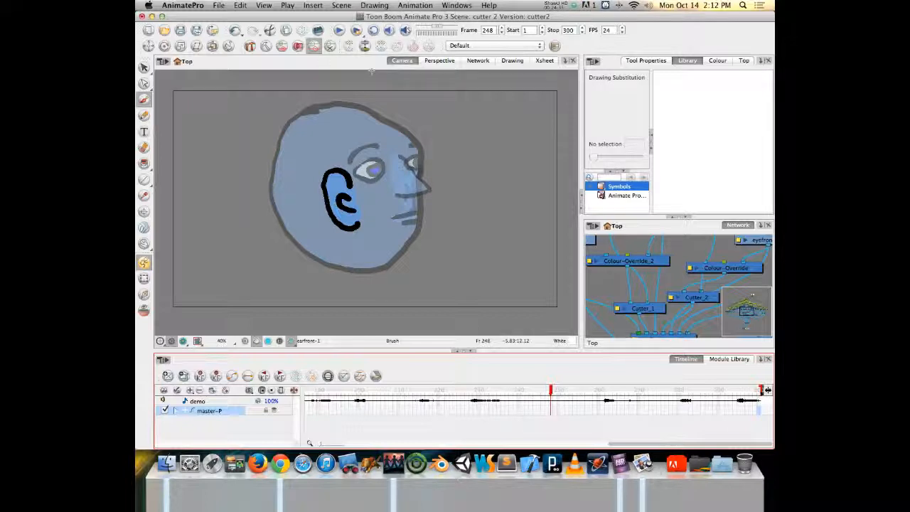
Run Auto Lip-Sync Detection on the demo sound layer.
click(520, 401)
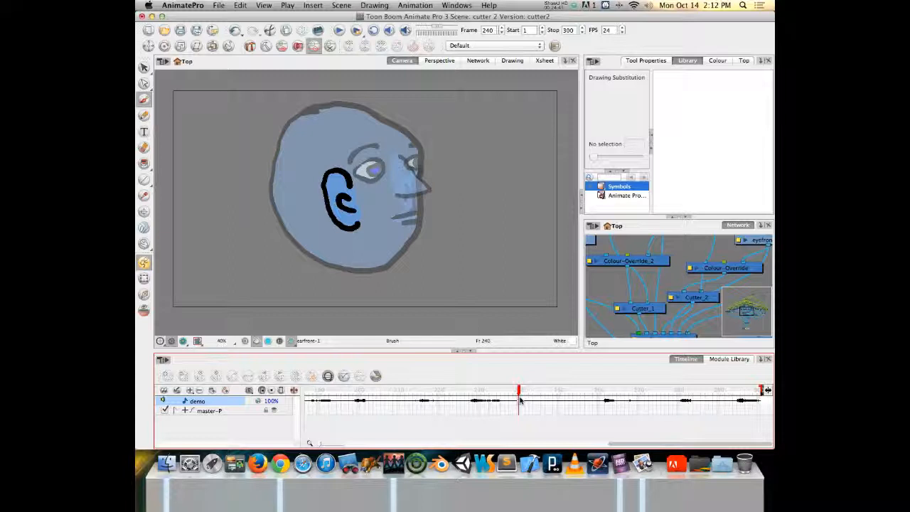
right_click(524, 401)
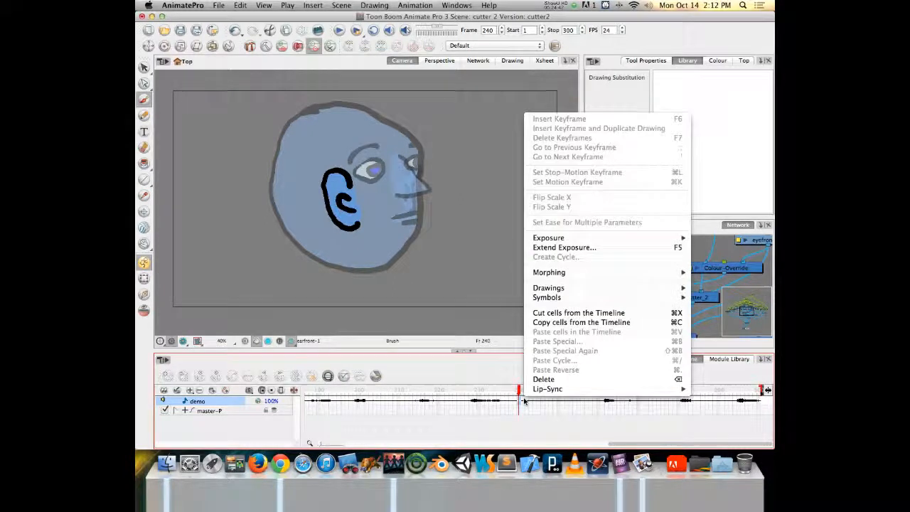
mouse_move(552, 390)
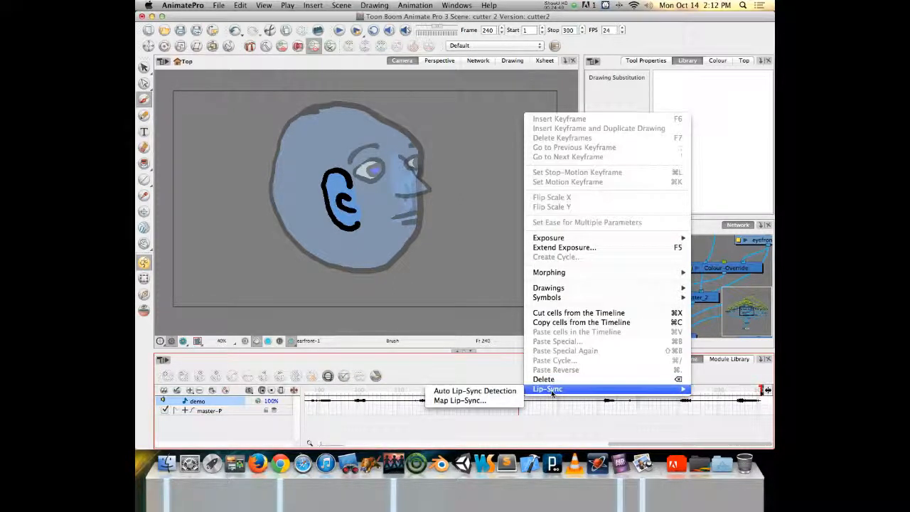
click(479, 391)
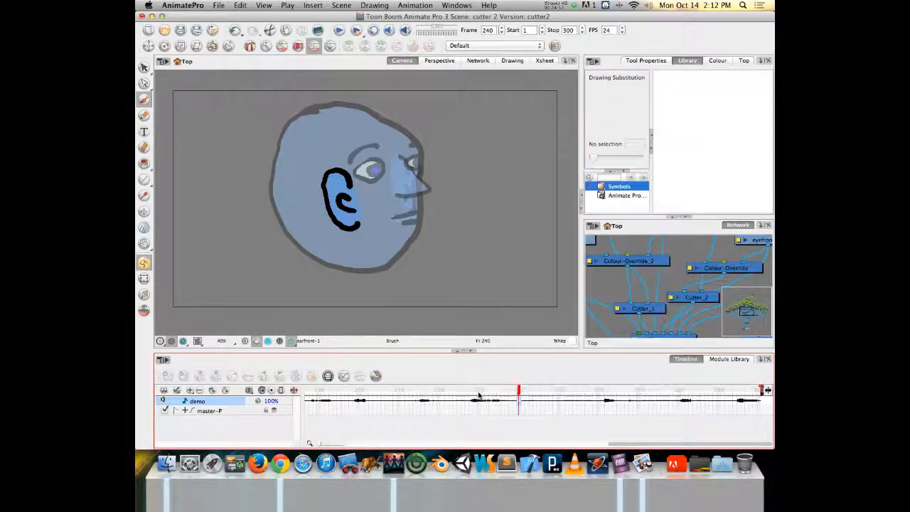
Map the demo sound's lip-sync to the mouth layer, keeping the default drawing names A to G and X.
right_click(523, 402)
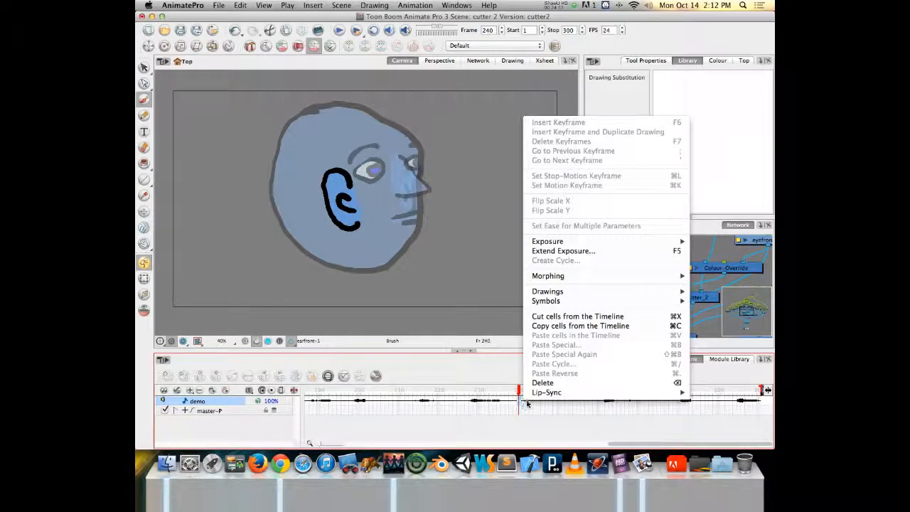
mouse_move(540, 391)
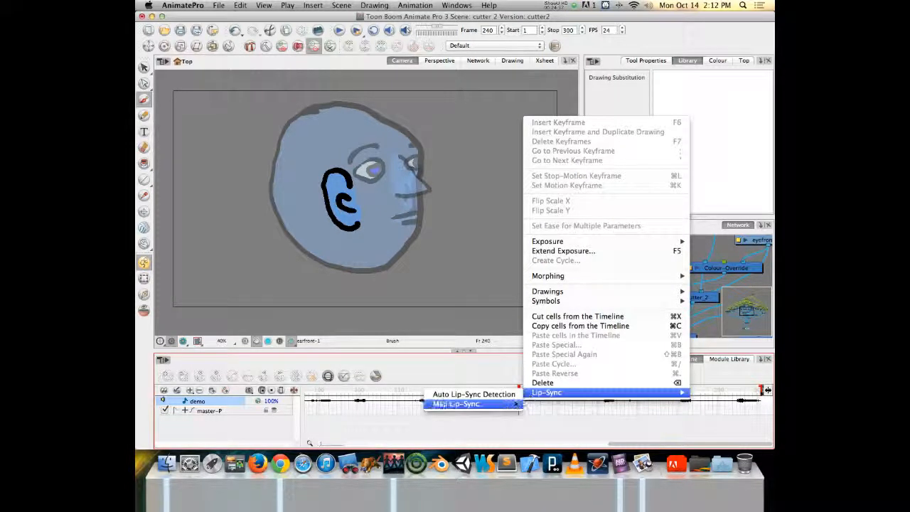
click(477, 402)
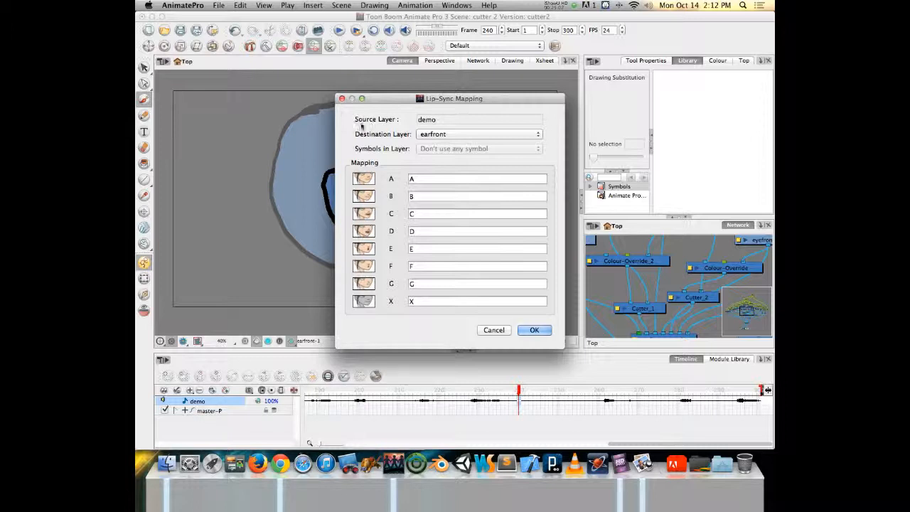
click(453, 134)
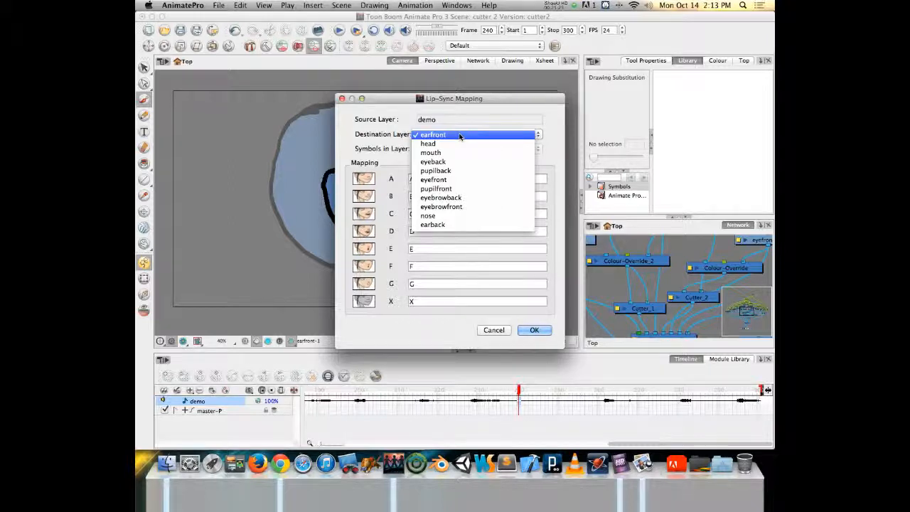
click(428, 153)
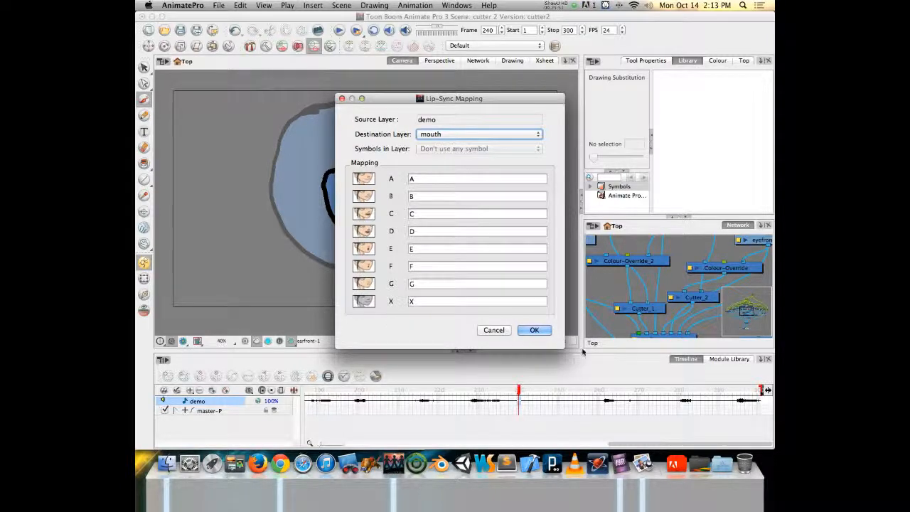
click(519, 330)
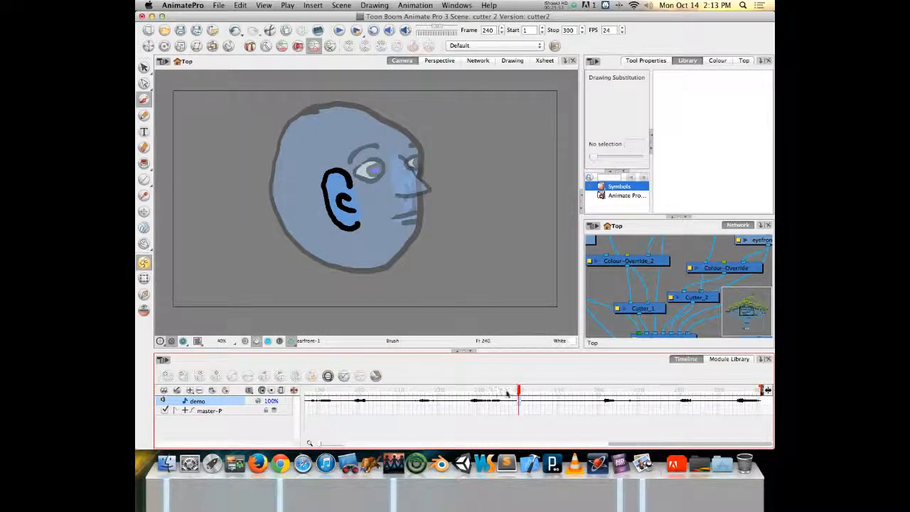
At frame 30, use Transform in peg selection mode to shift the facial features toward the head's middle and the front ear to its back edge.
mouse_move(518, 390)
mouse_down()
mouse_move(387, 391)
mouse_move(153, 347)
mouse_move(484, 376)
mouse_move(422, 372)
mouse_up()
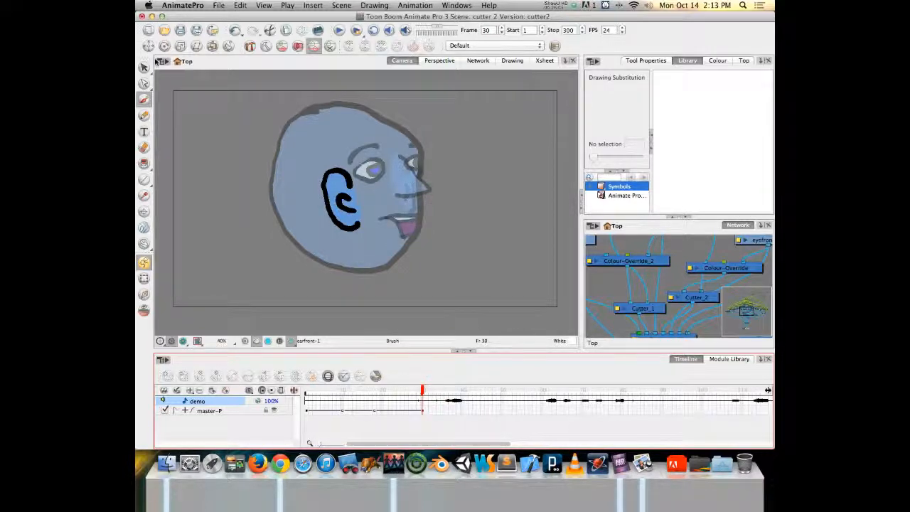
click(145, 278)
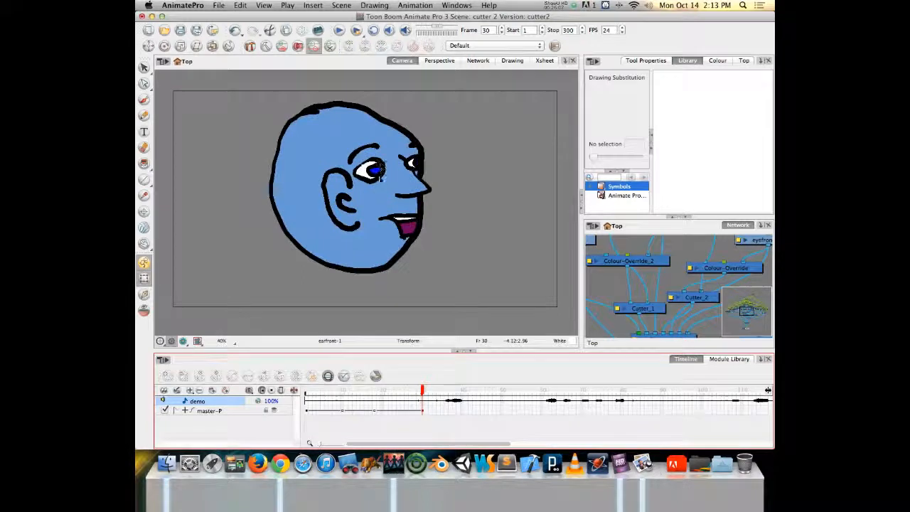
click(411, 185)
key(b)
key(b)
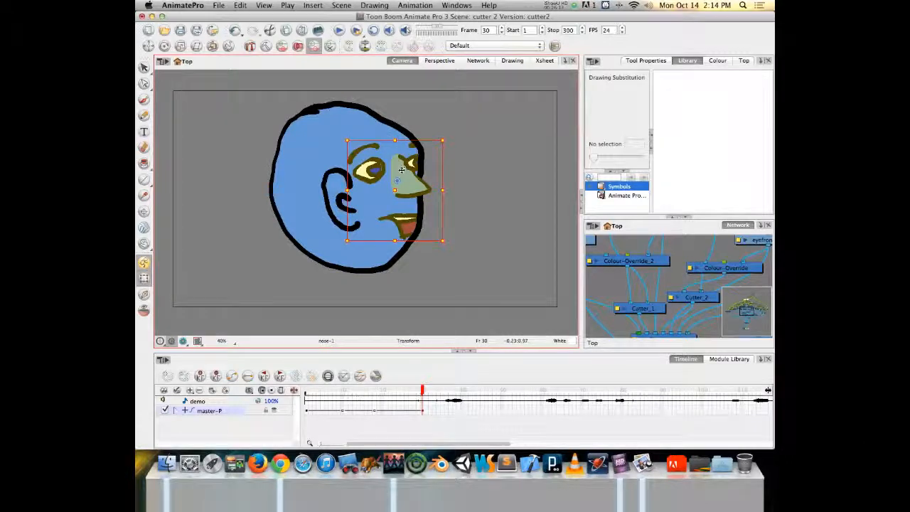
click(646, 60)
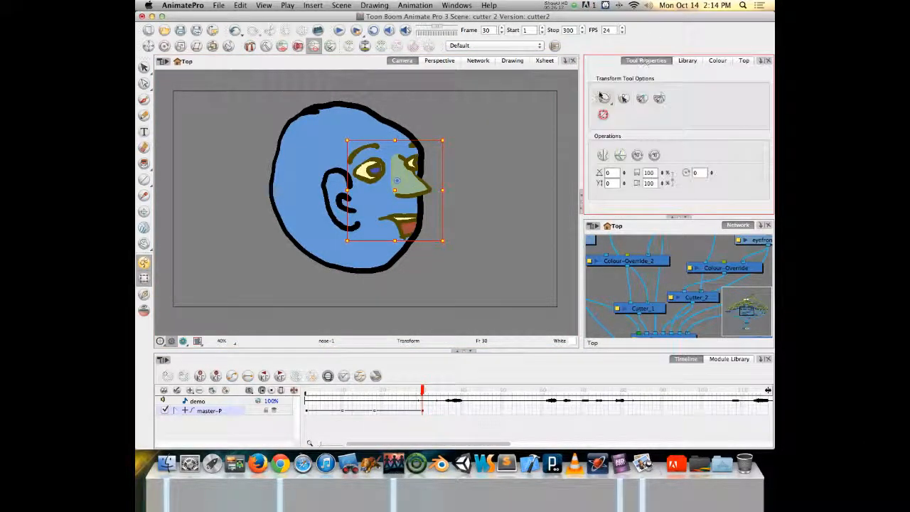
click(622, 97)
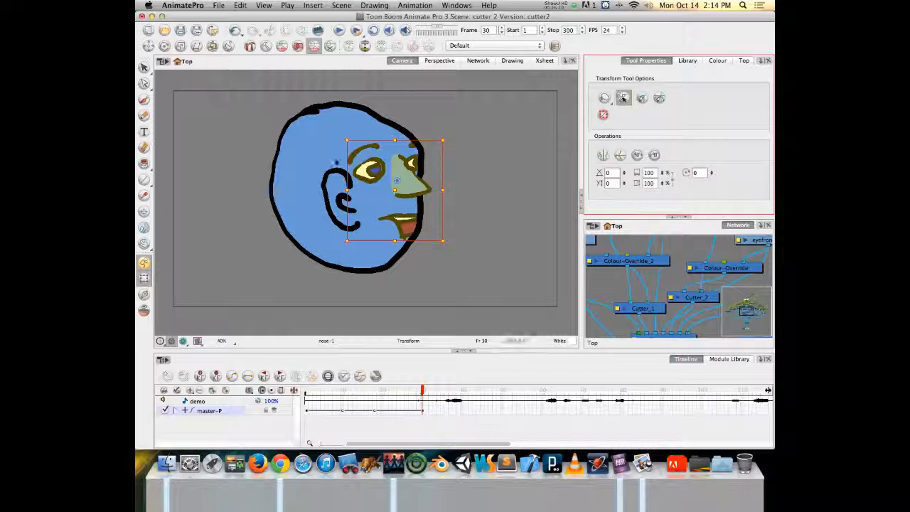
drag(403, 169, 370, 172)
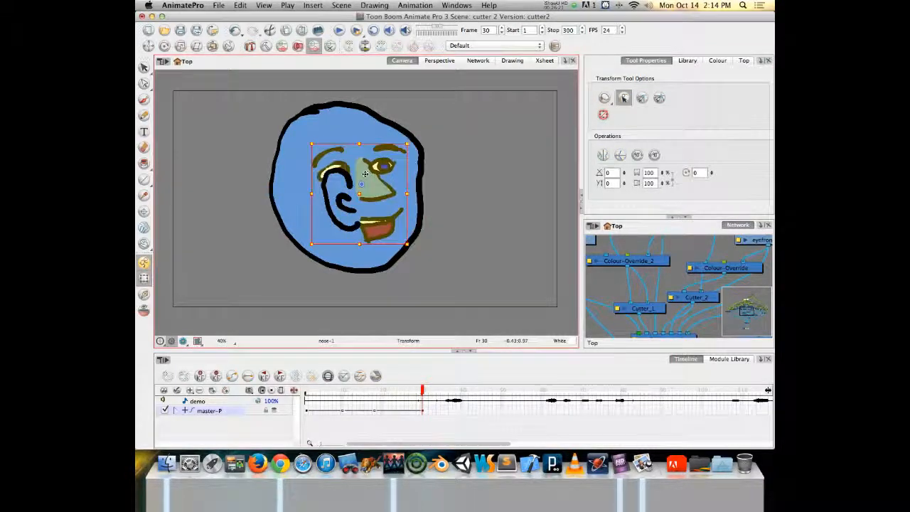
click(335, 180)
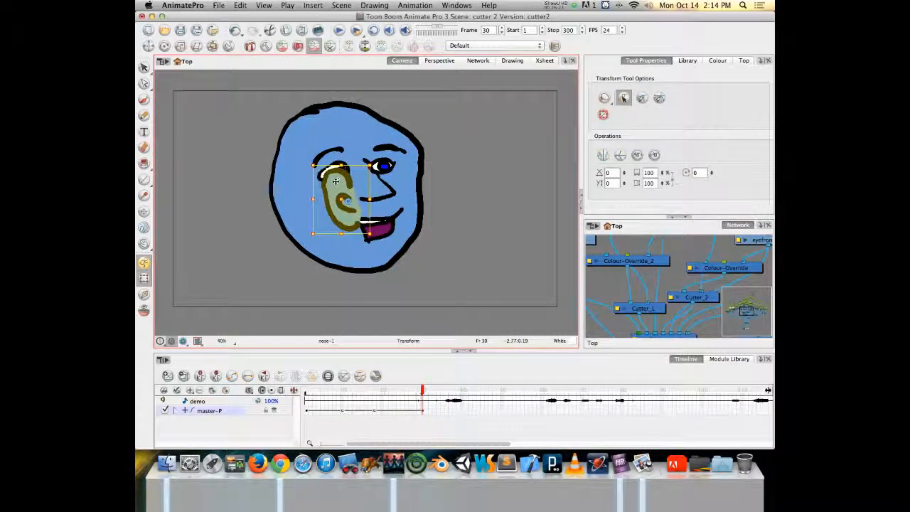
drag(336, 181, 271, 189)
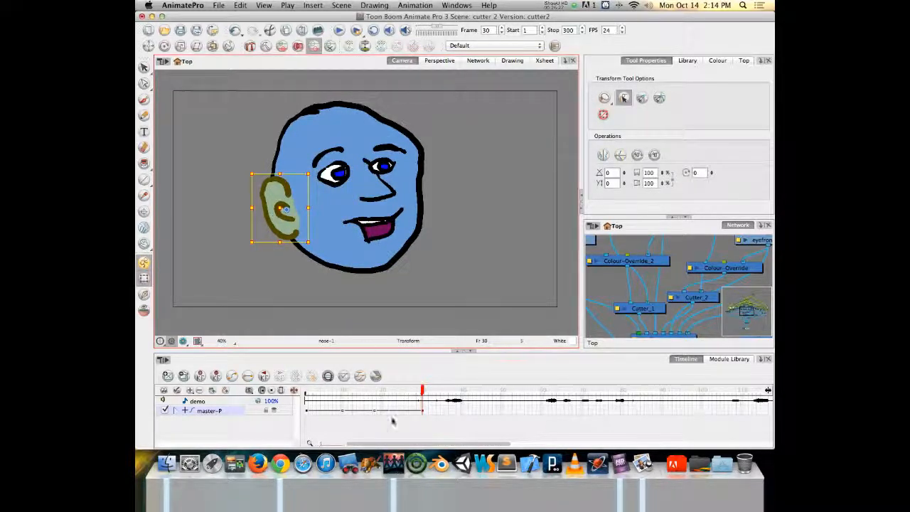
At frame 85, shift the facial features group to the front edge of the head and move the front ear inward from the back edge.
drag(423, 391, 558, 391)
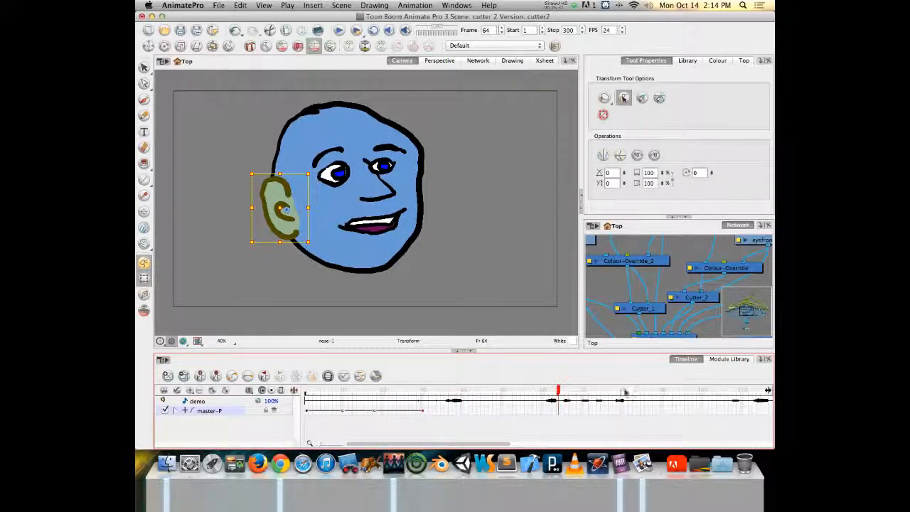
drag(559, 392, 642, 392)
click(371, 184)
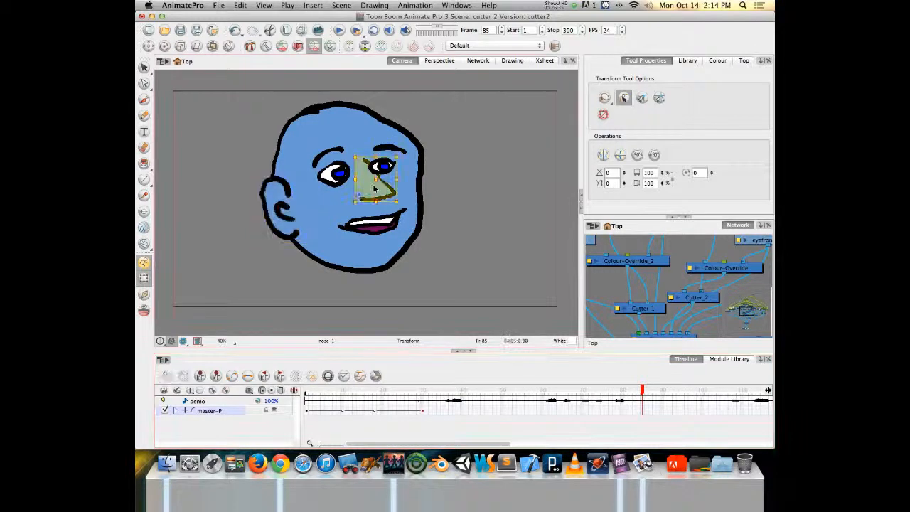
key(b)
key(b)
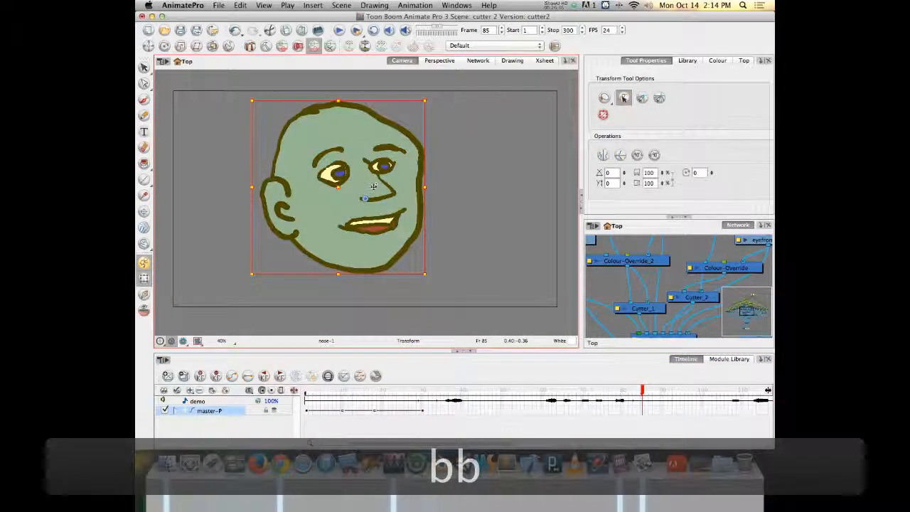
click(502, 220)
click(376, 191)
key(b)
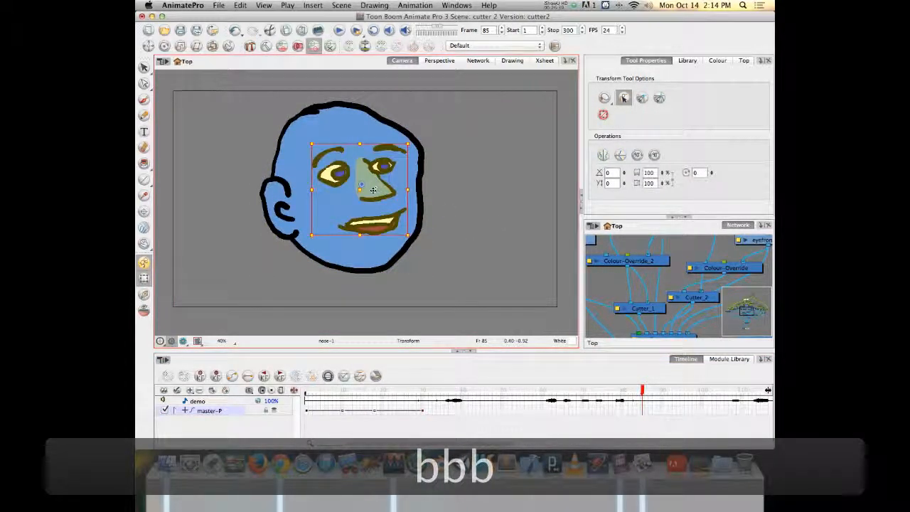
click(374, 190)
click(443, 201)
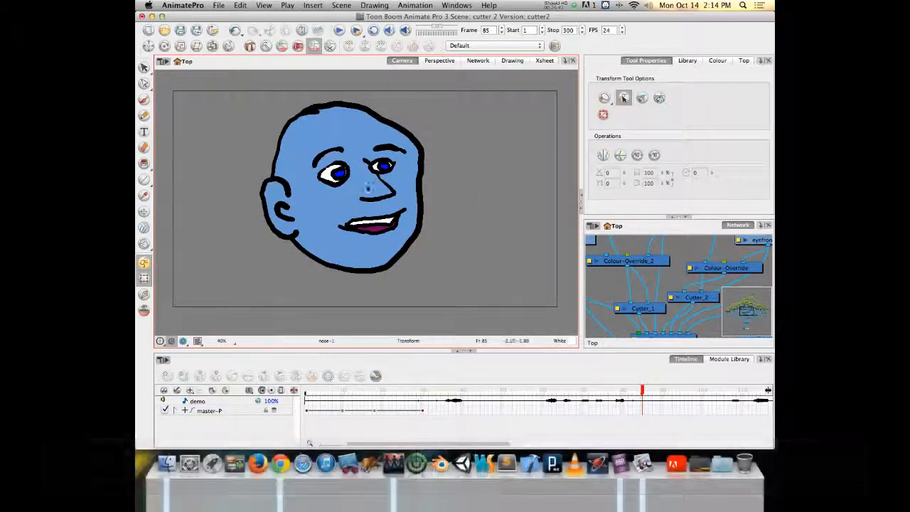
click(368, 186)
key(b)
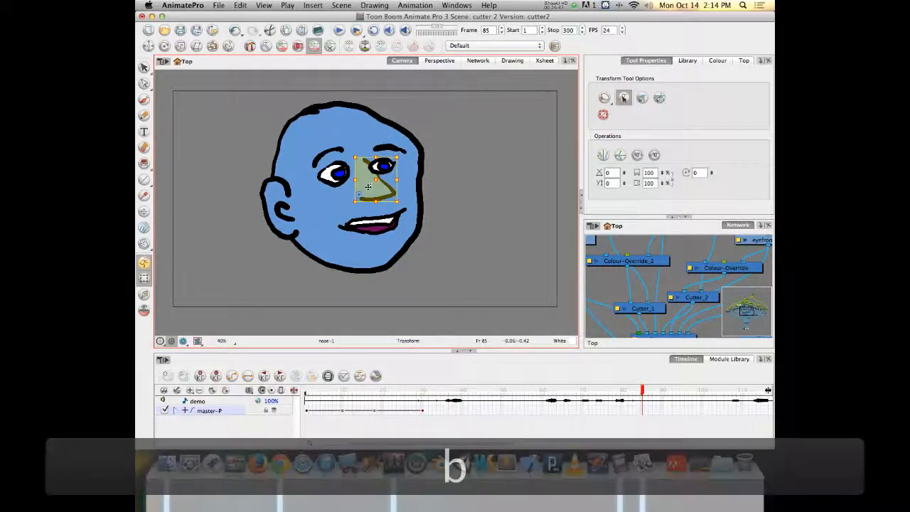
drag(368, 186, 392, 191)
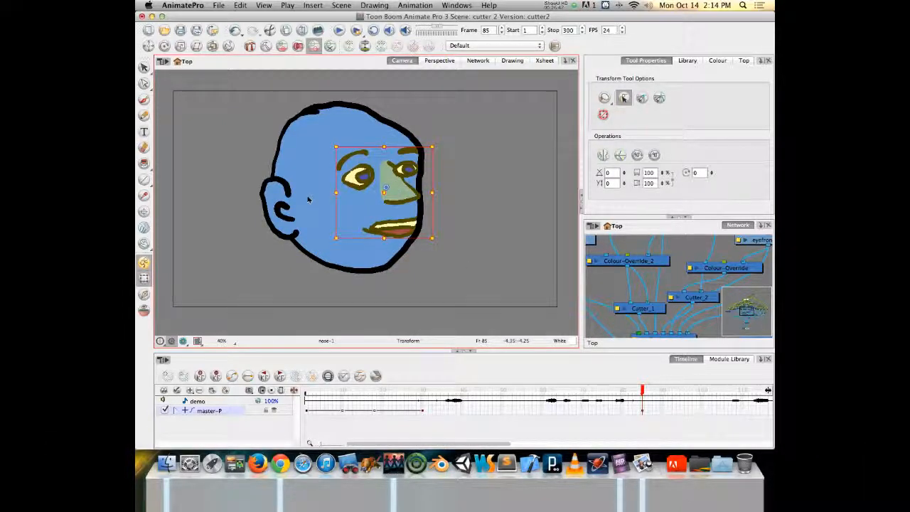
click(269, 192)
drag(268, 192, 307, 203)
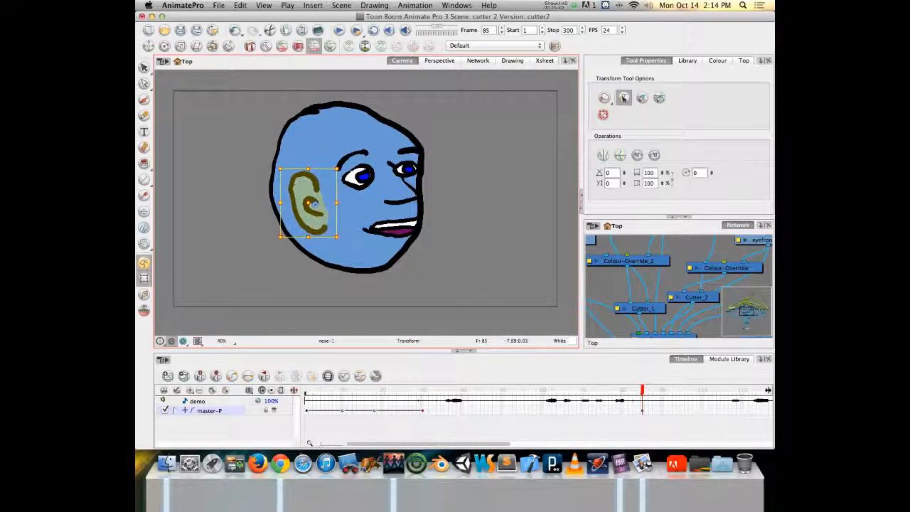
Enable sound and sound scrubbing, and play the scene from frame 1 to check the lip-sync and head turn.
drag(597, 389, 264, 357)
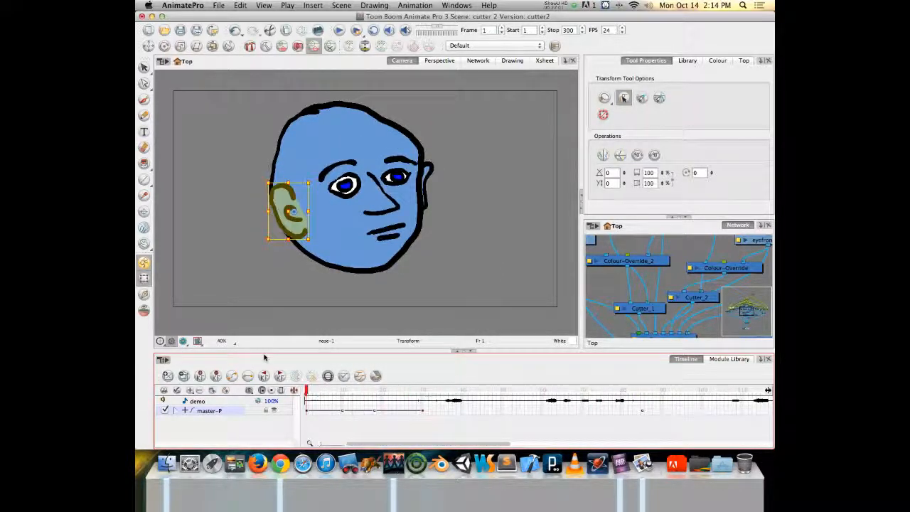
click(389, 30)
click(405, 30)
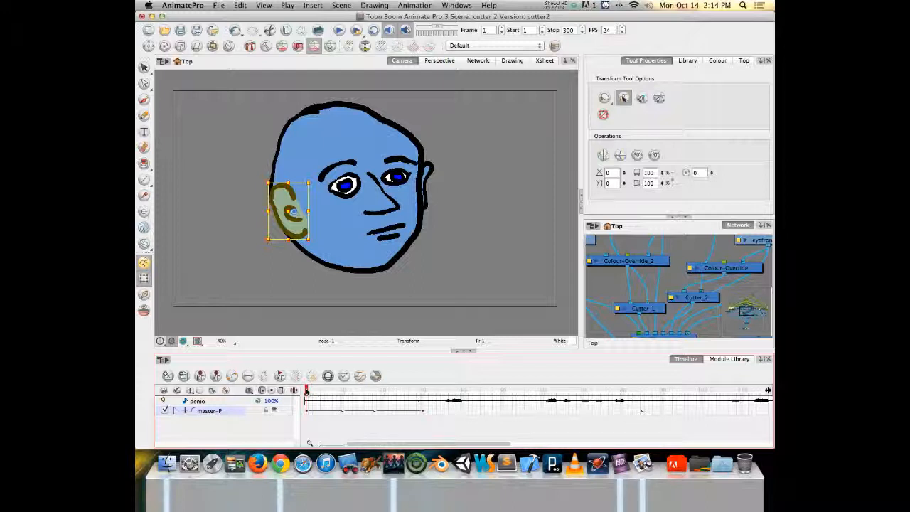
click(339, 30)
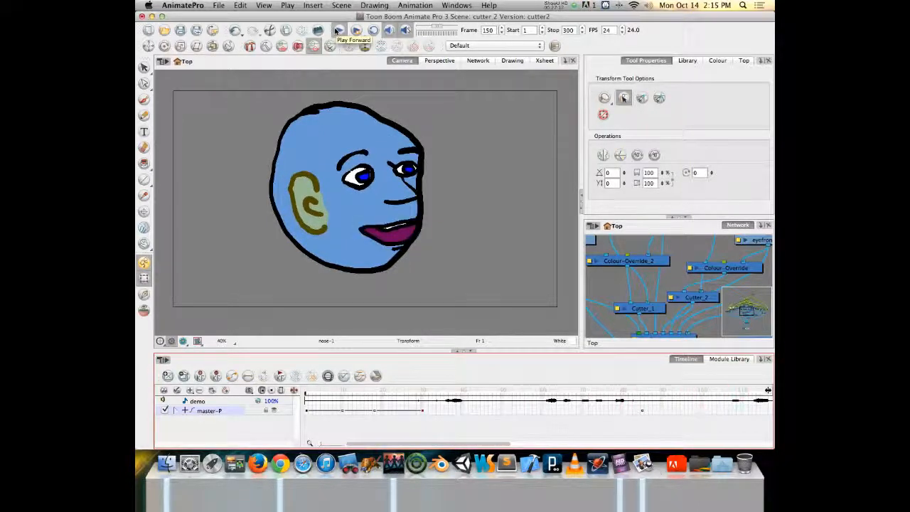
click(336, 31)
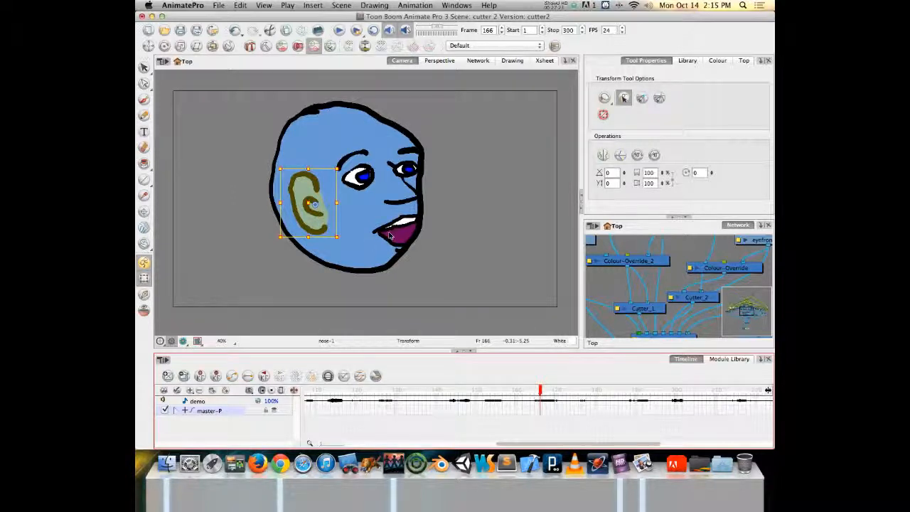
Expand the master-P layer and substitute drawing G on the mouth layer at frame 184.
click(186, 410)
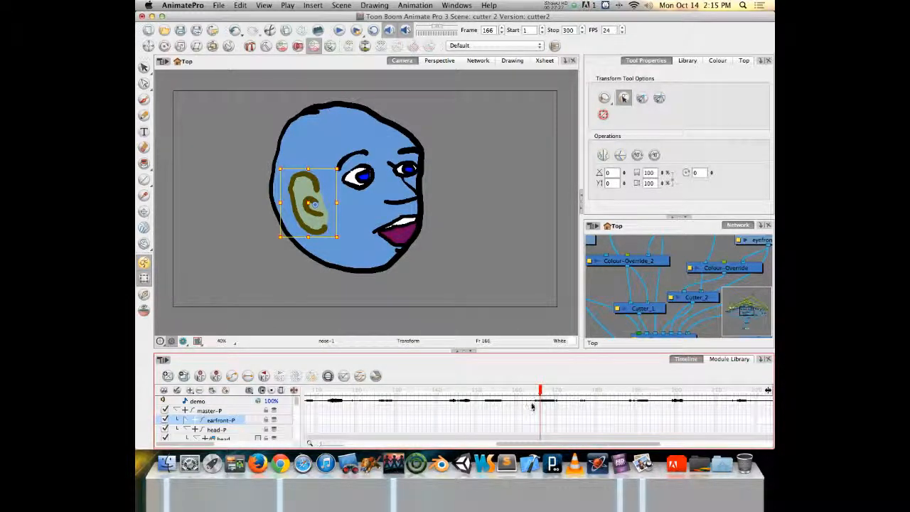
scroll(219, 422, down, 5)
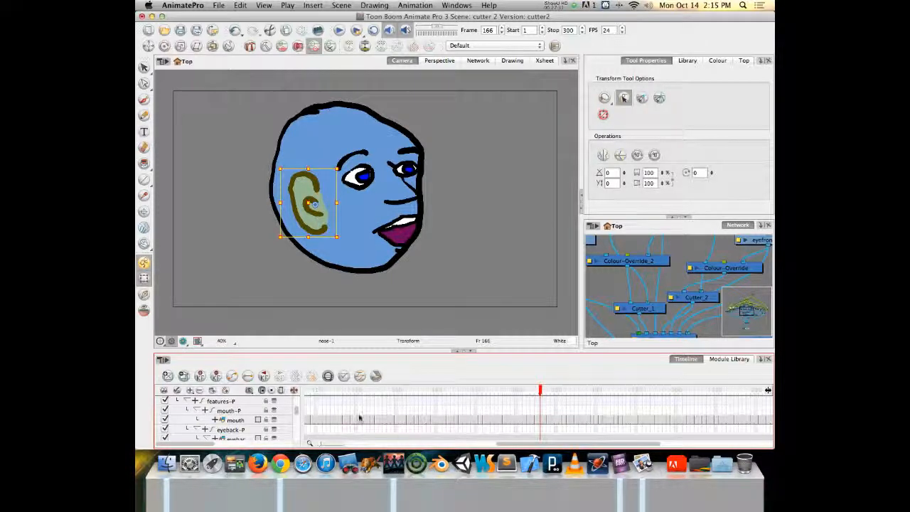
click(556, 420)
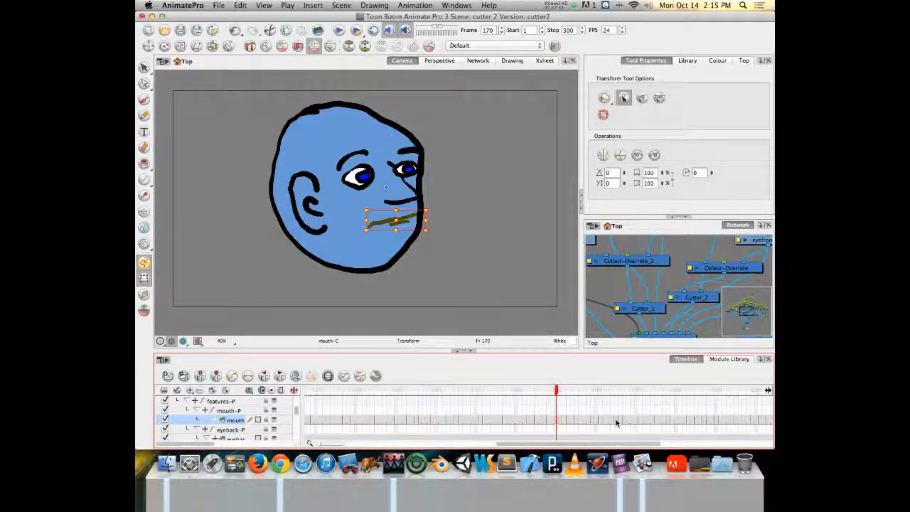
click(616, 422)
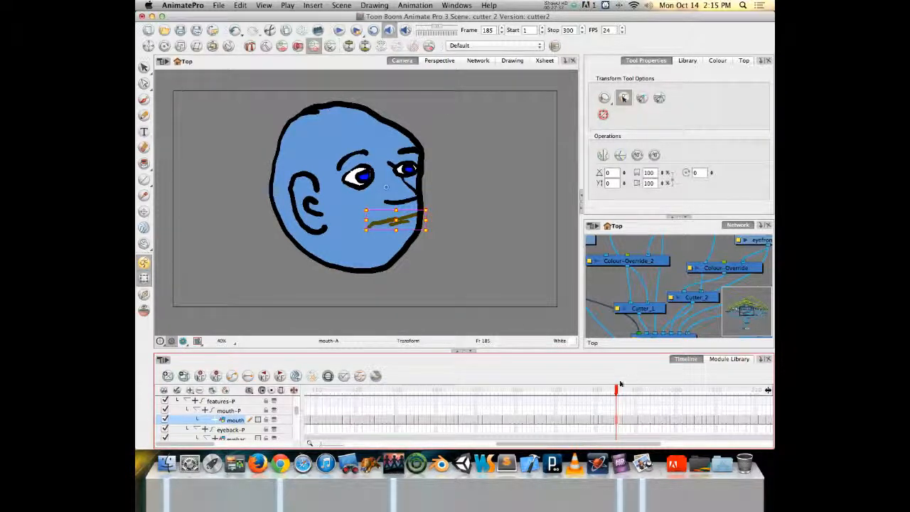
mouse_move(619, 385)
mouse_down()
mouse_move(530, 388)
mouse_move(613, 384)
mouse_up()
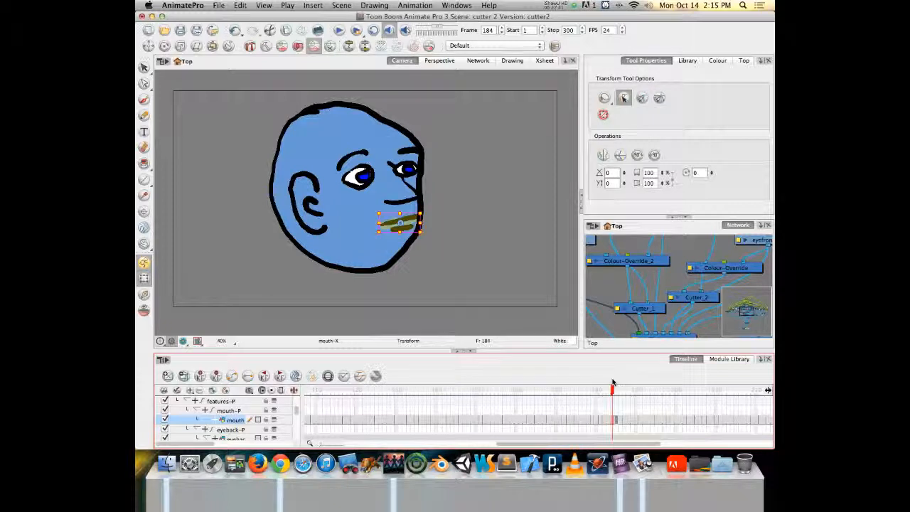
click(688, 60)
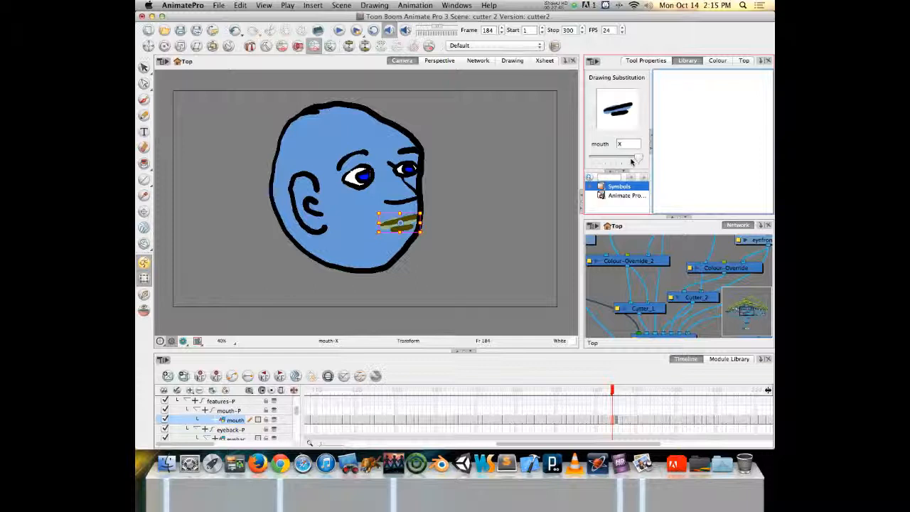
drag(631, 163, 632, 162)
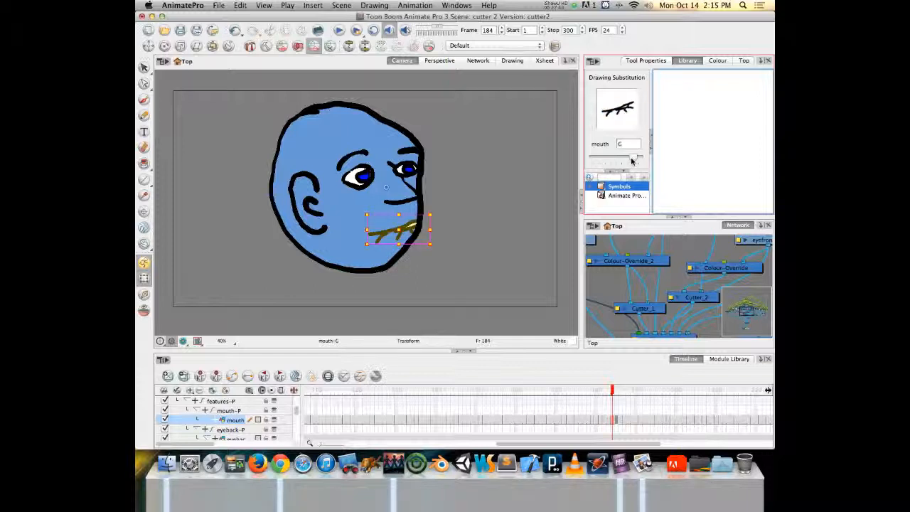
Substitute drawing C on the mouth layer at frame 188.
click(629, 391)
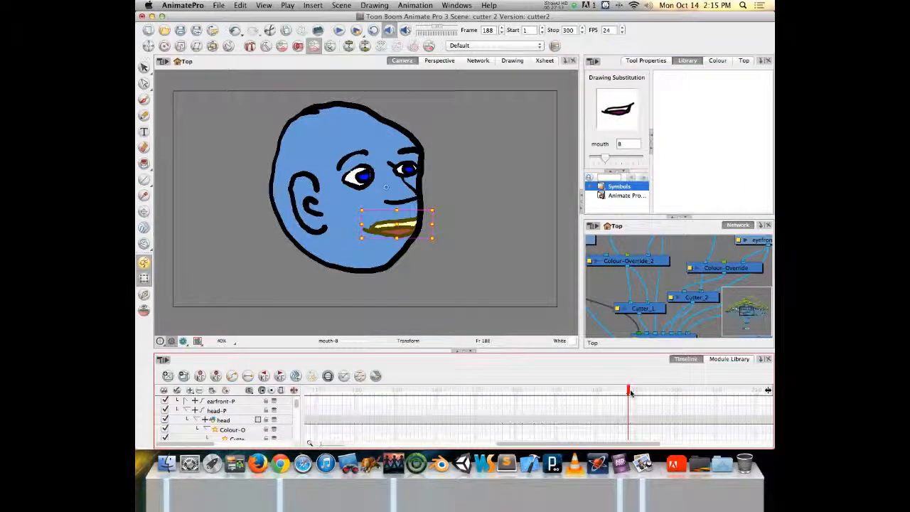
scroll(628, 422, down, 4)
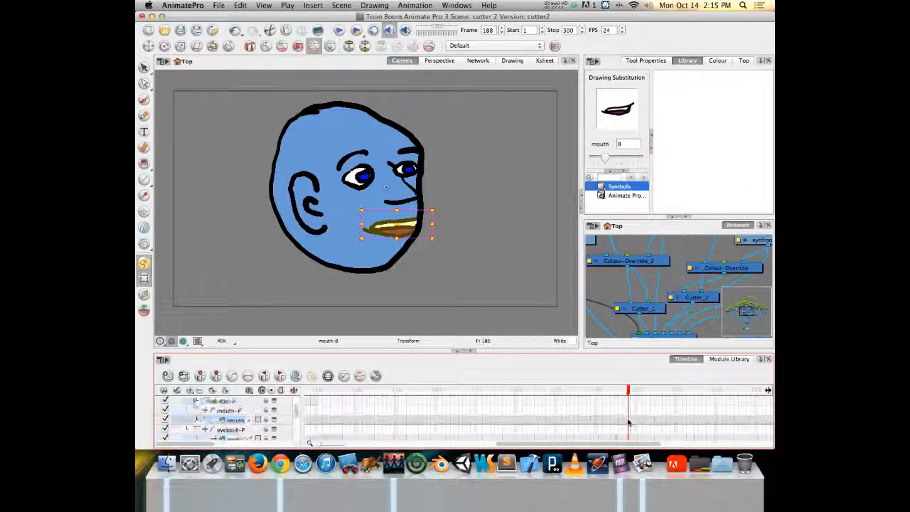
scroll(628, 423, down, 2)
scroll(628, 421, up, 2)
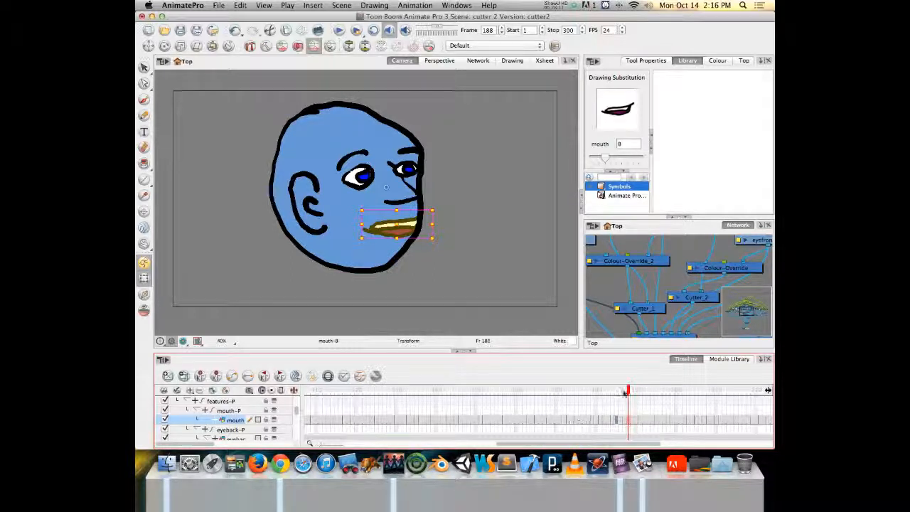
drag(600, 157, 610, 158)
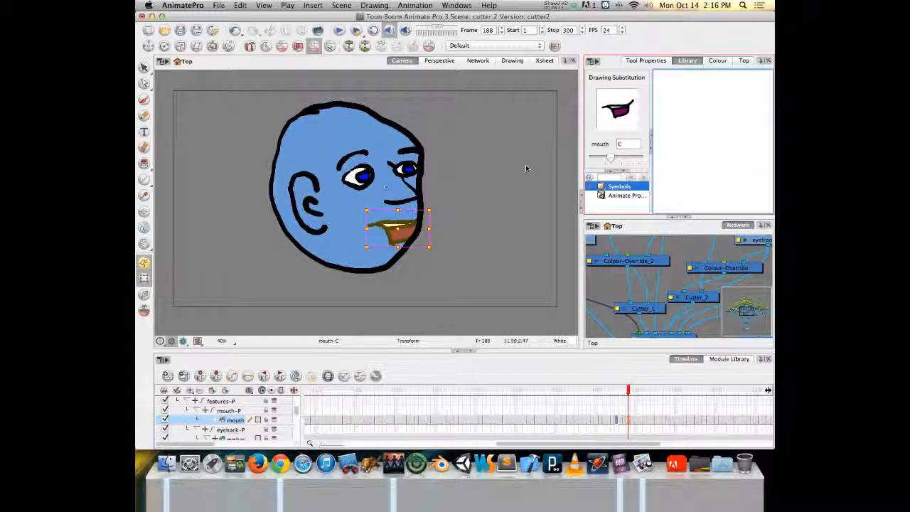